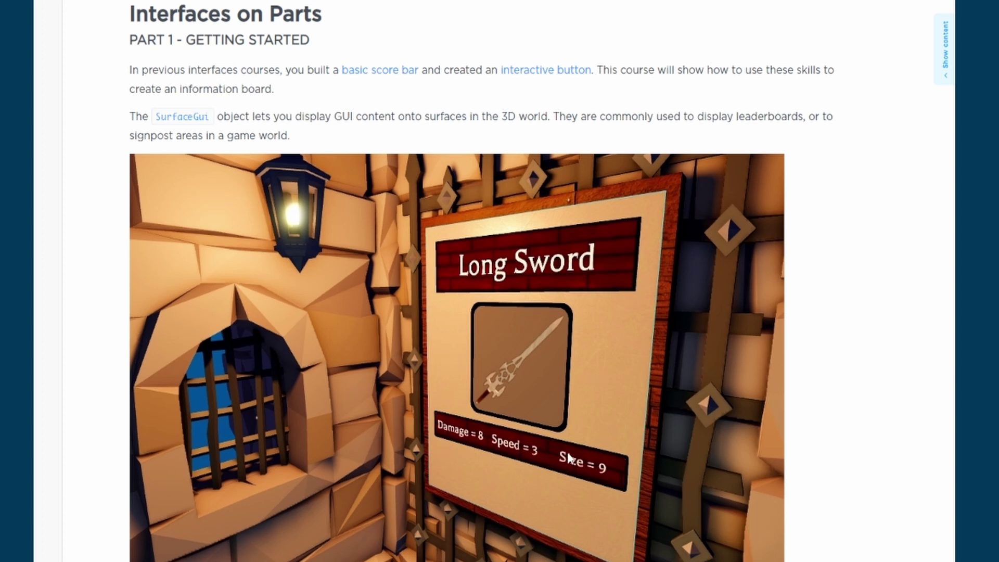
- Insert a part into the Workspace in front of the terrain valley and name it InfoBoard
scroll(900, 406, "down", 1)
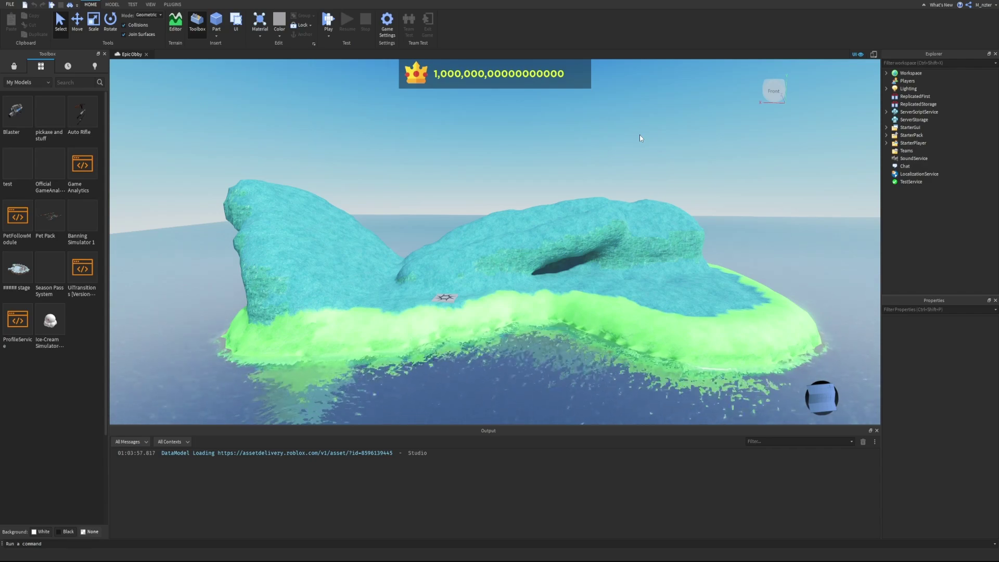
key("w")
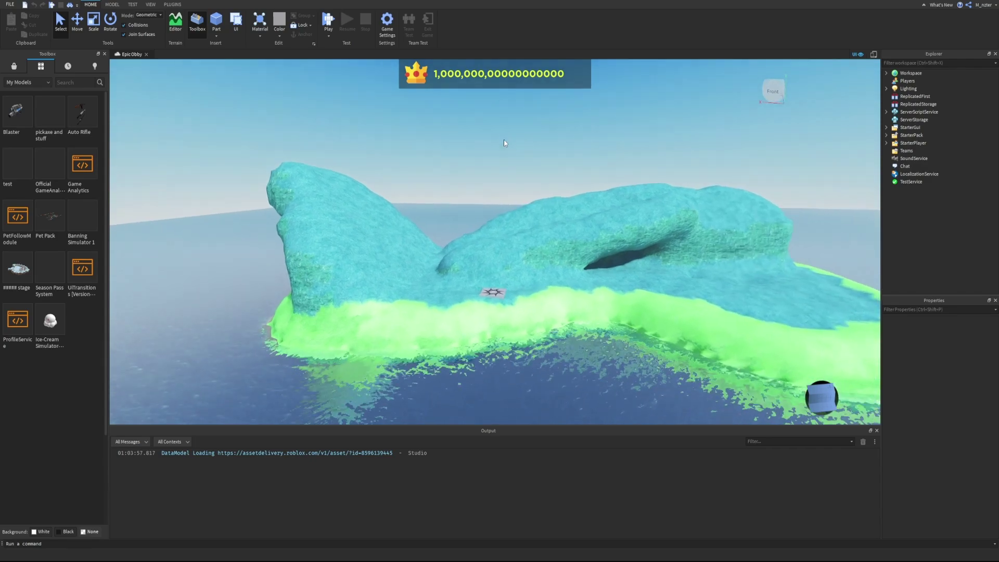
key("w")
right_click_drag(504, 139, 541, 128)
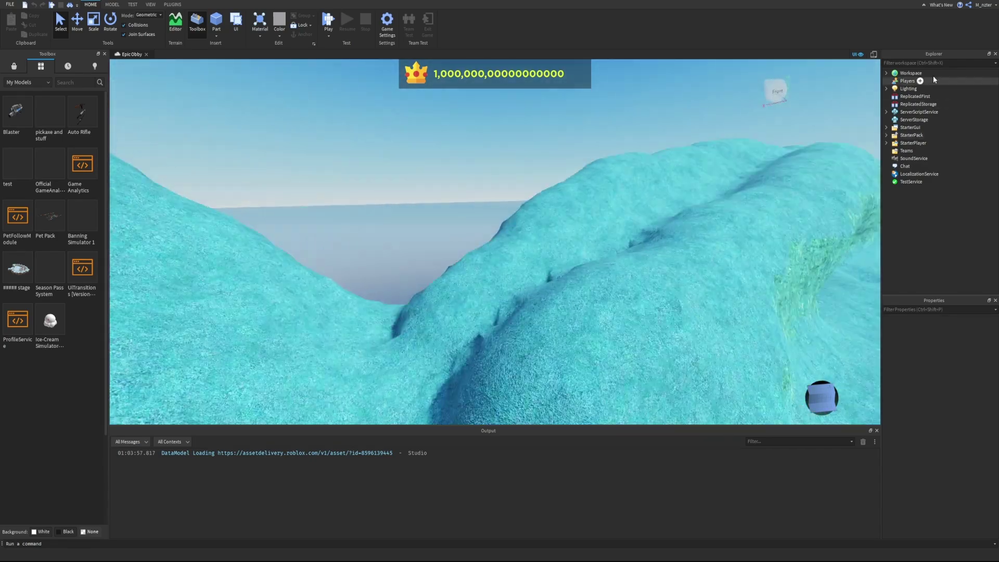
left_click(887, 73)
left_click(927, 73)
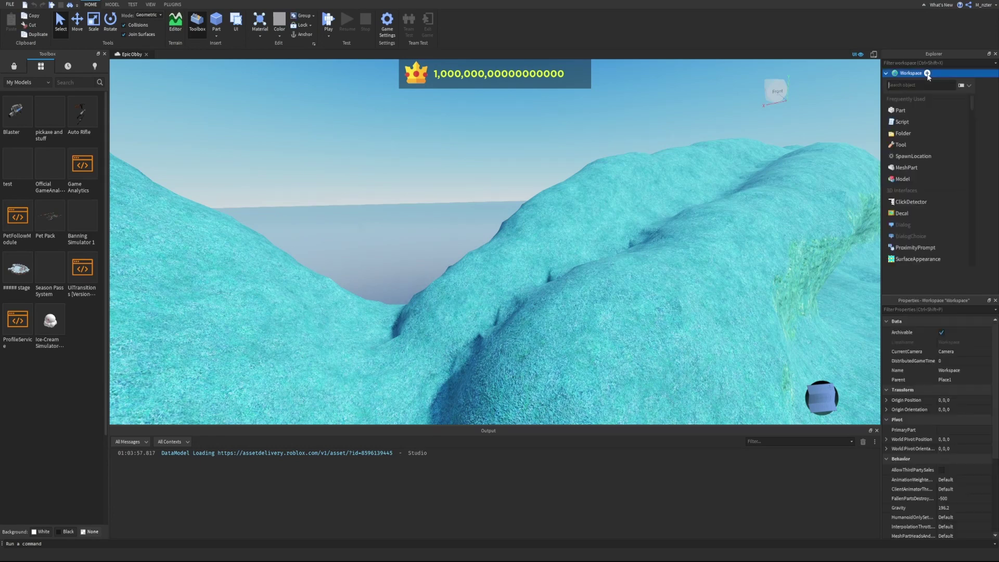
type("part")
key("Return")
type("InfoBoard")
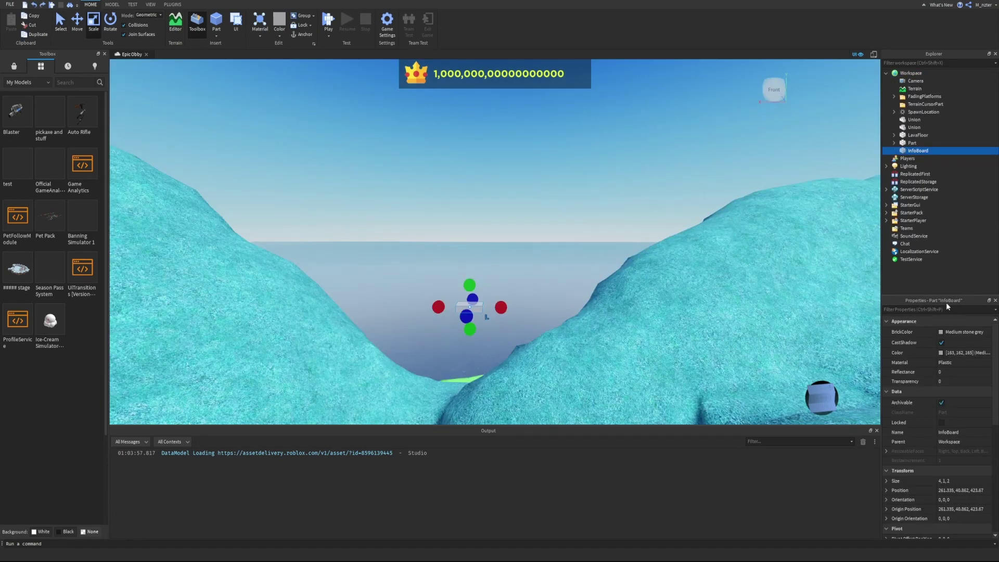
- Set the size of the InfoBoard part to 15, 18, 1
left_click(944, 309)
type("size")
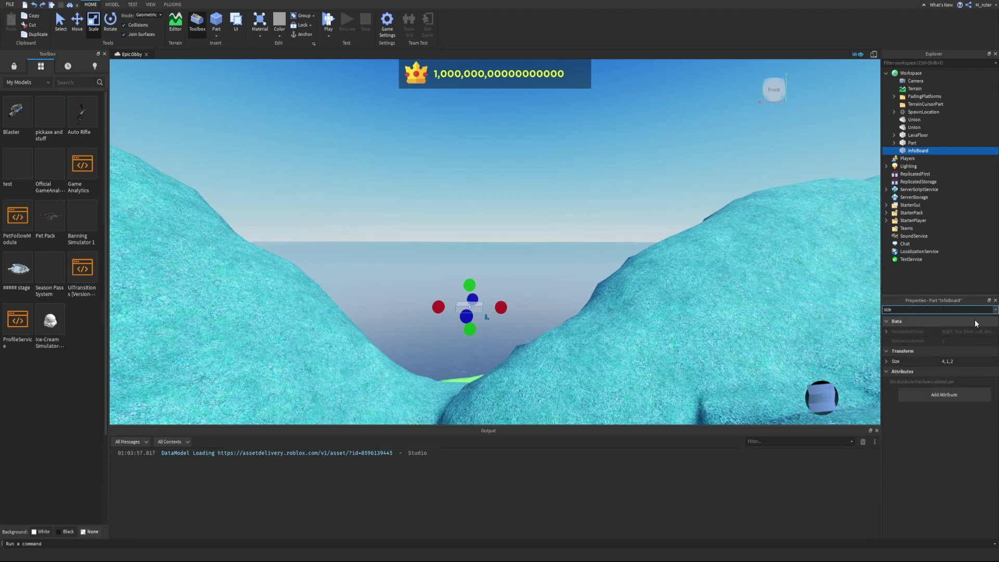
left_click(963, 361)
type("15")
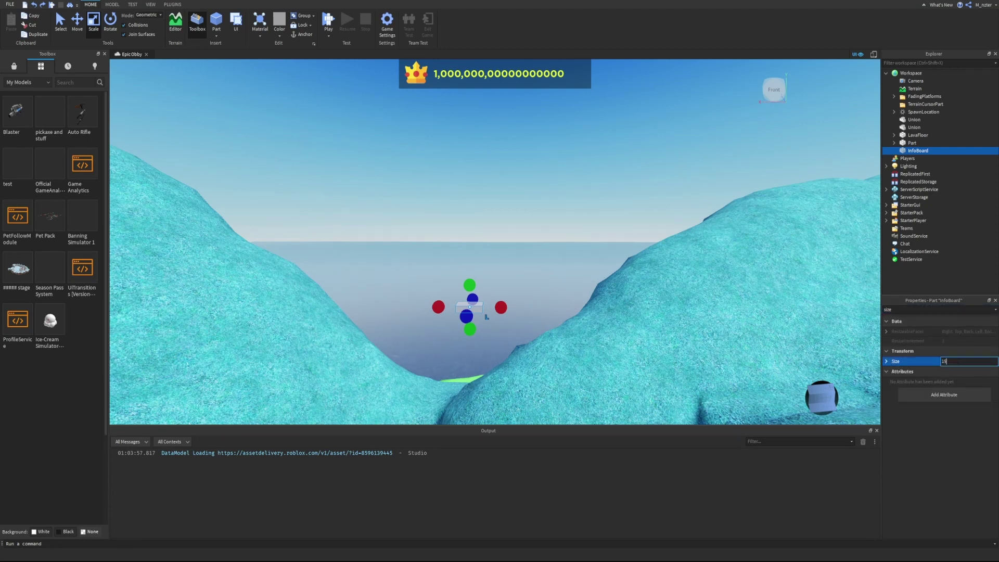
type(", 18, 1")
key("Return")
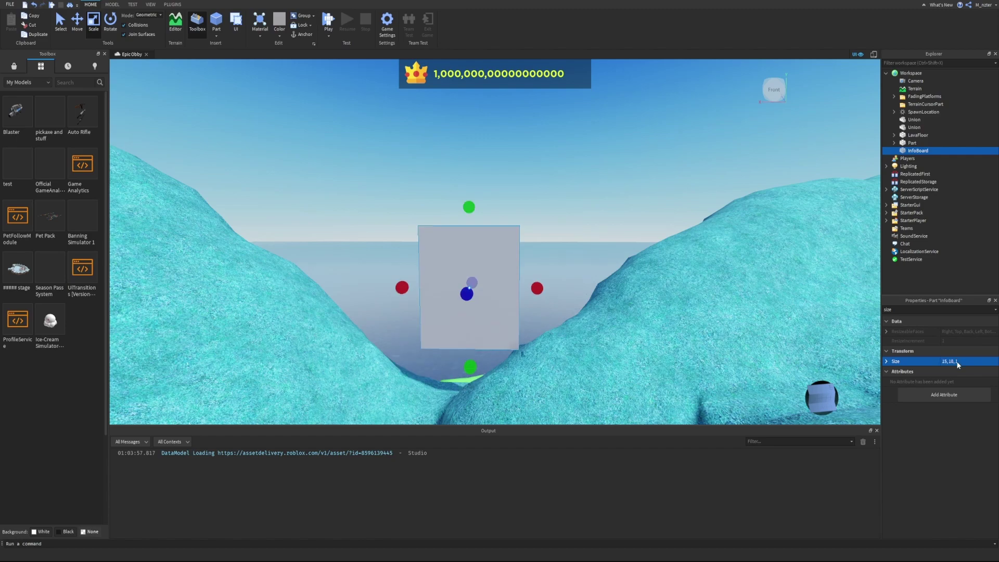
- Raise the InfoBoard above the gap between the two hills and shift it sideways along its width
right_click_drag(597, 330, 603, 328)
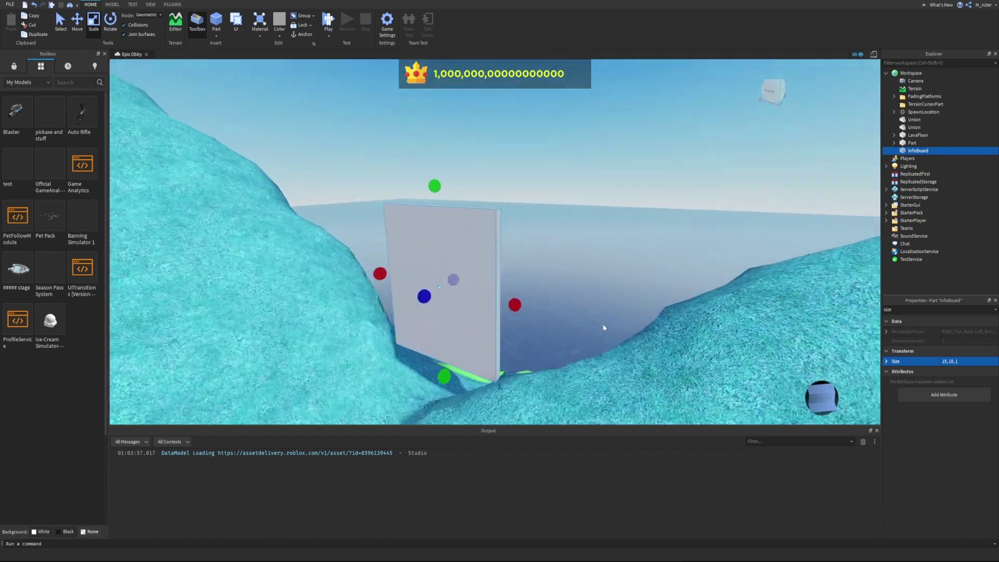
key("ctrl+2")
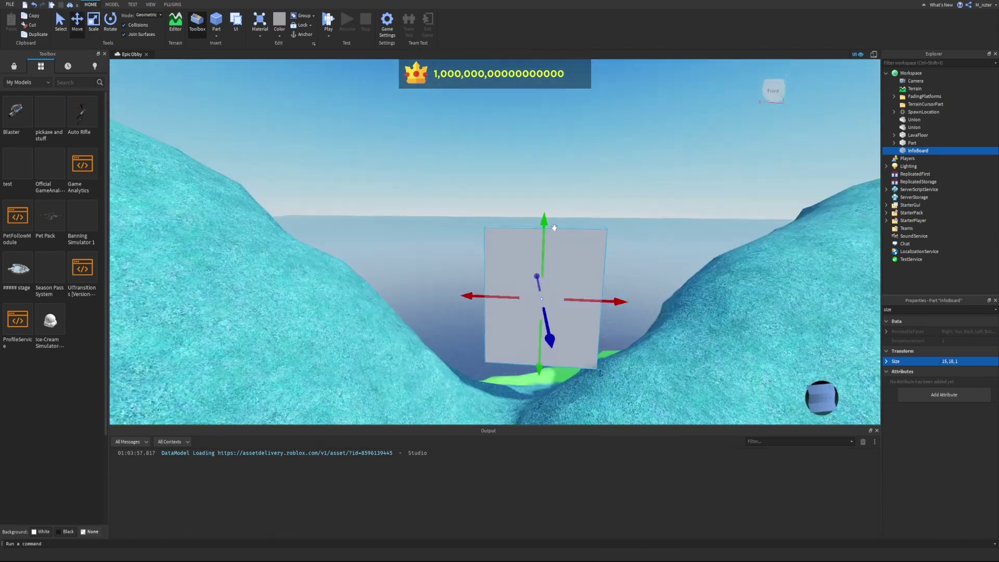
left_click_drag(552, 222, 559, 146)
right_click_drag(559, 146, 559, 146)
left_click_drag(576, 230, 551, 230)
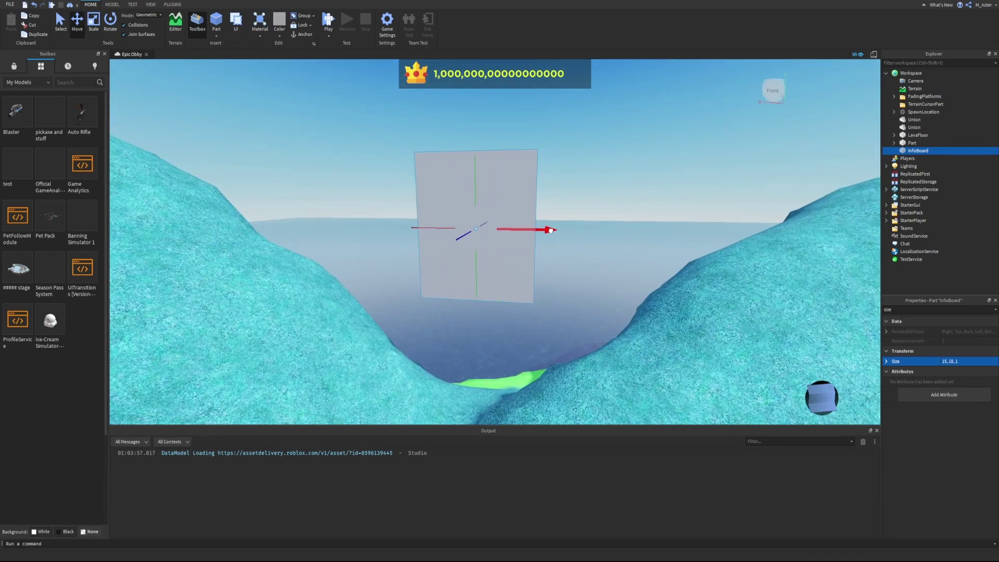
right_click_drag(551, 230, 552, 230)
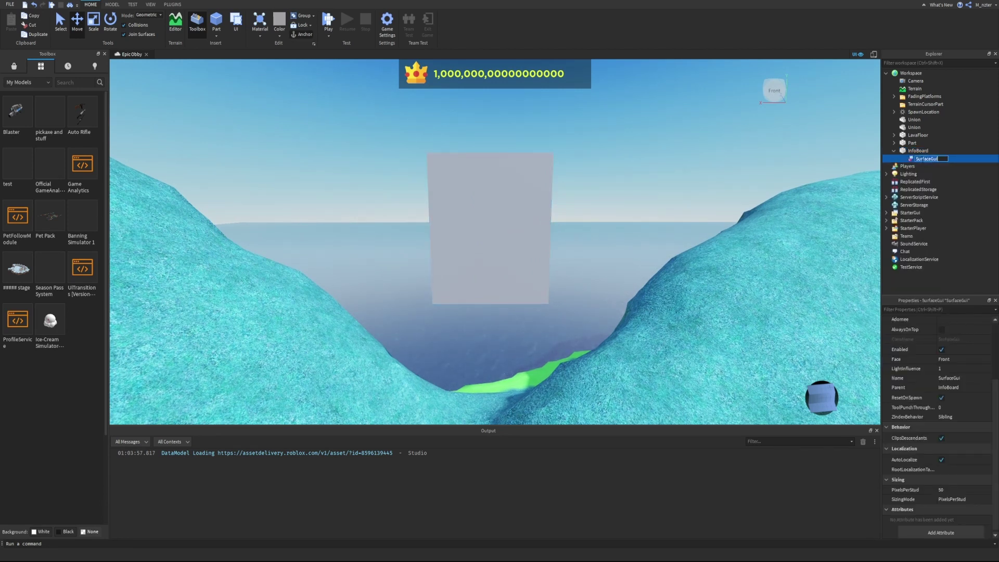
- Rename the SurfaceGui inside InfoBoard to InfoSurfaceGui
key("Home")
type("Info")
key("Return")
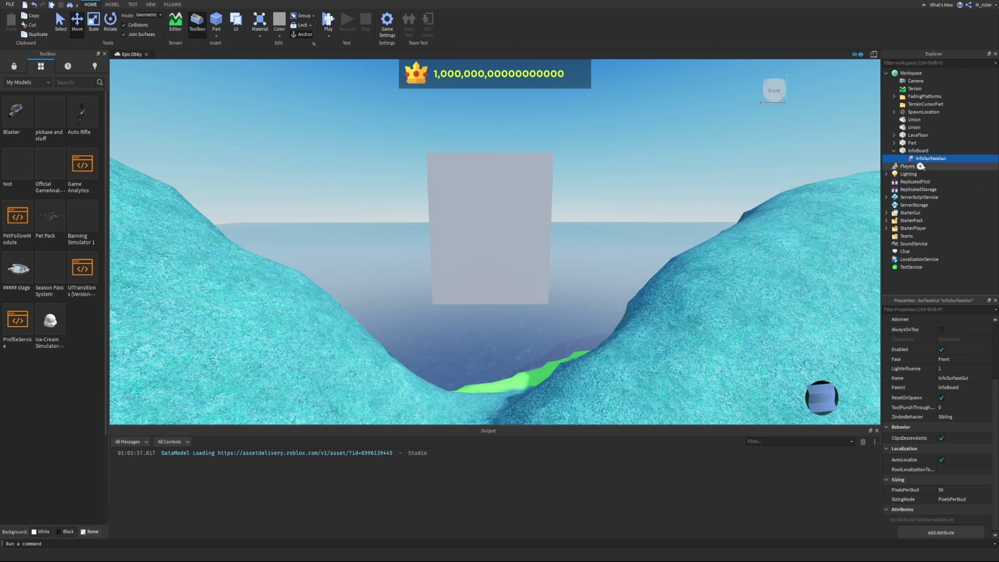
- Insert a Frame into InfoSurfaceGui and name it BackgroundFrame
left_click(952, 159)
left_click(916, 220)
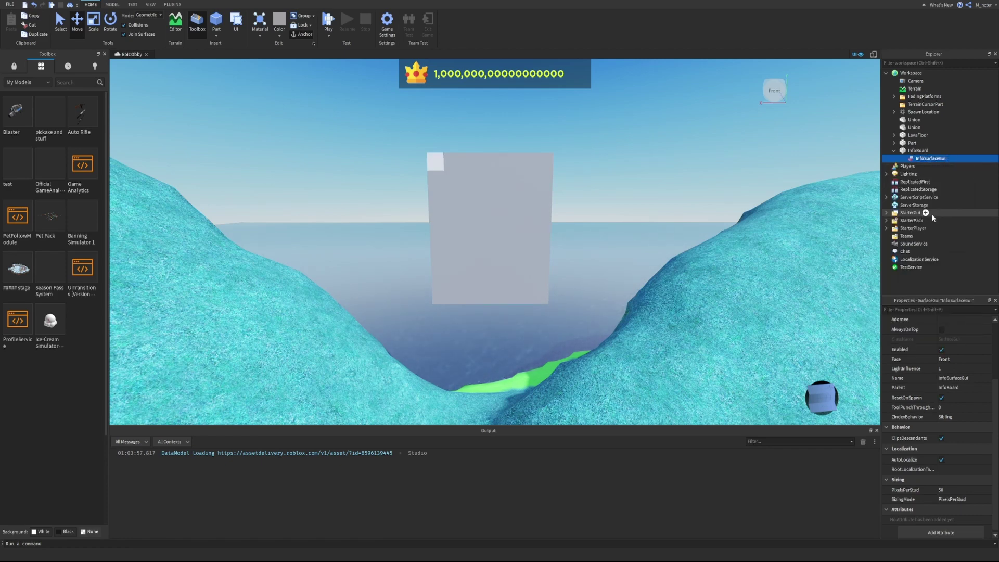
key("Home")
type("Background")
key("Return")
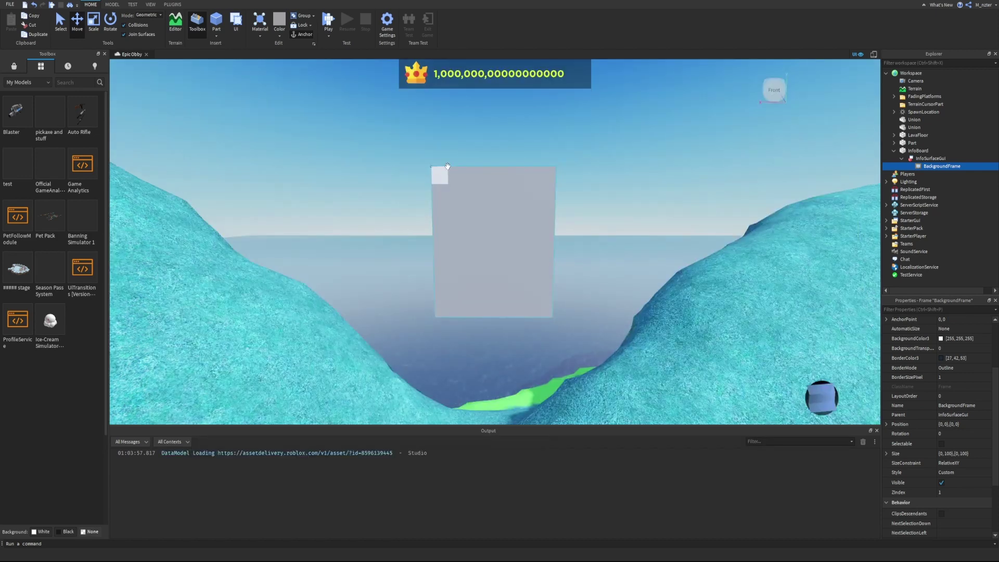
- Try other Face options for InfoSurfaceGui while viewing the back of the board, ending on Front
key("a")
right_click_drag(466, 151, 466, 151)
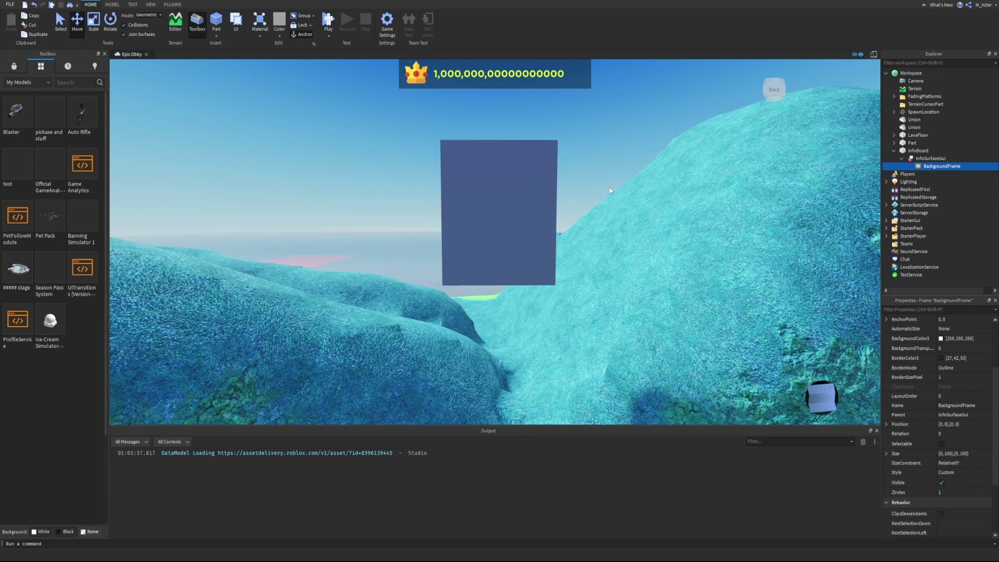
left_click(930, 158)
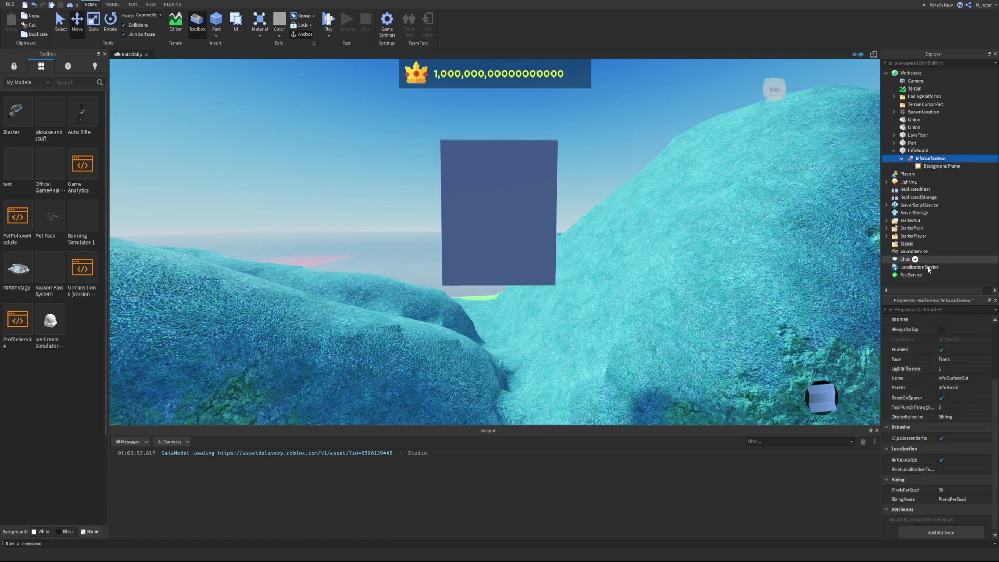
left_click(925, 309)
type("fac")
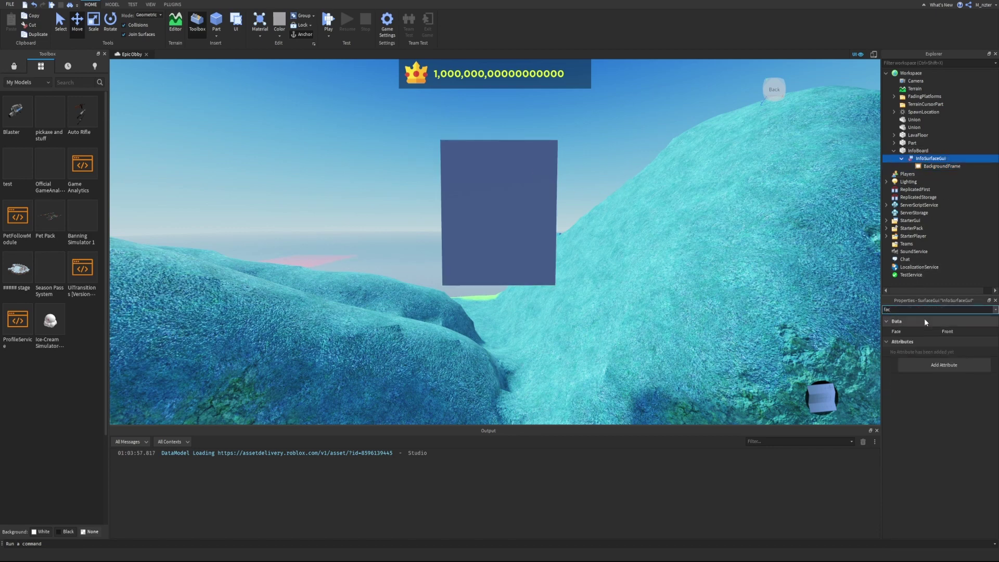
left_click(948, 332)
left_click(953, 341)
right_click_drag(692, 204, 648, 172)
left_click(954, 332)
left_click(956, 351)
left_click(959, 332)
left_click(959, 331)
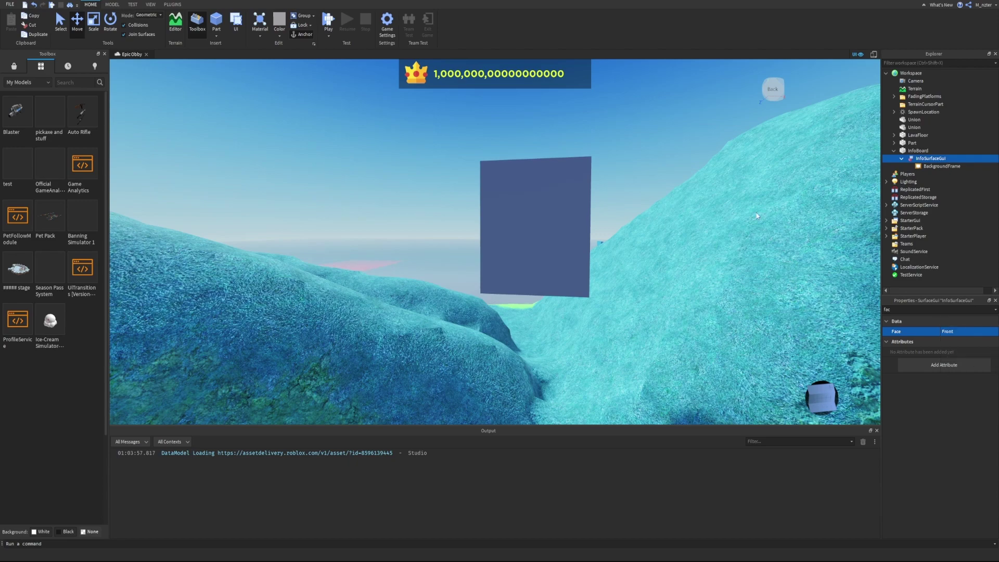
- Set the size of BackgroundFrame to {1,0},{1,0} so it covers the whole front face of the board
left_click(758, 213)
key("d")
right_click_drag(758, 213, 755, 211)
key("s")
key("w")
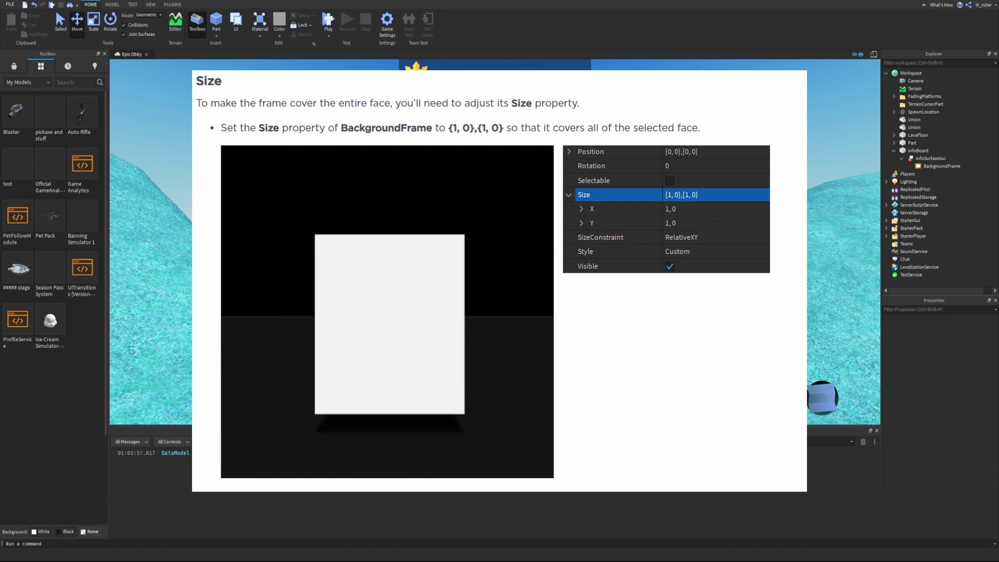
left_click(942, 166)
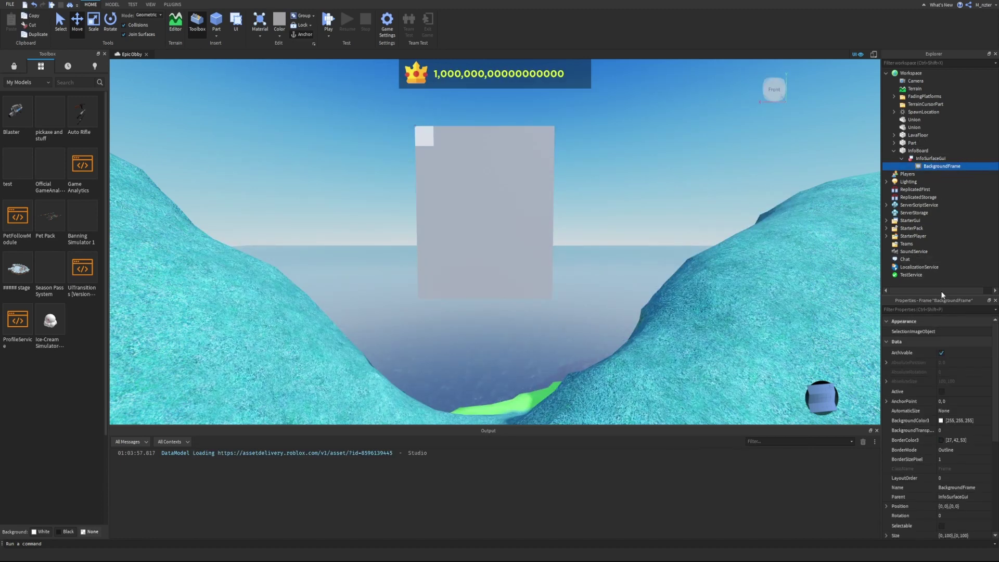
left_click(944, 310)
type("size")
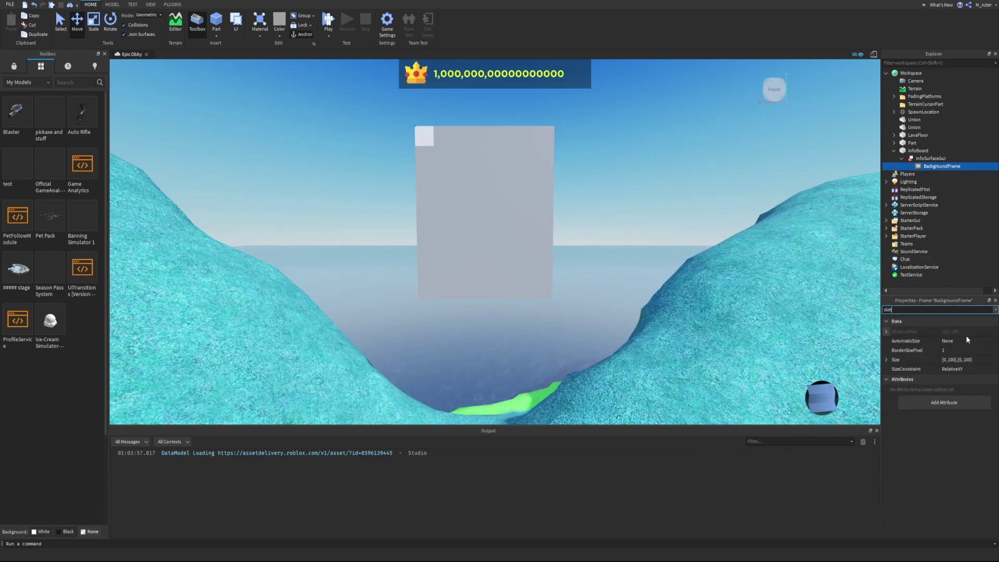
left_click(969, 359)
type("1")
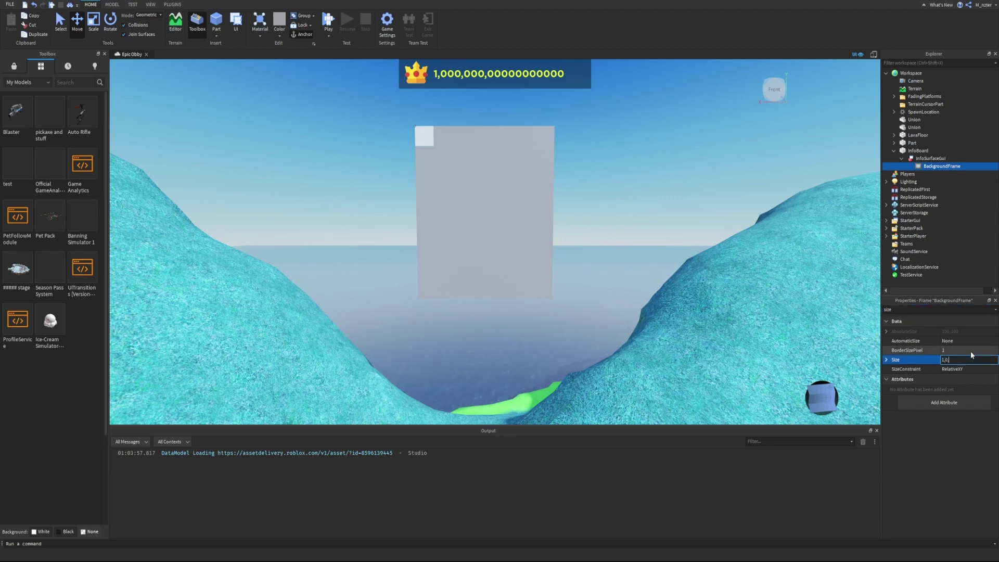
type(",0},{1,0")
key("Return")
- Expand the X and Y components of the BackgroundFrame size to examine their scale and offset values
left_click(886, 360)
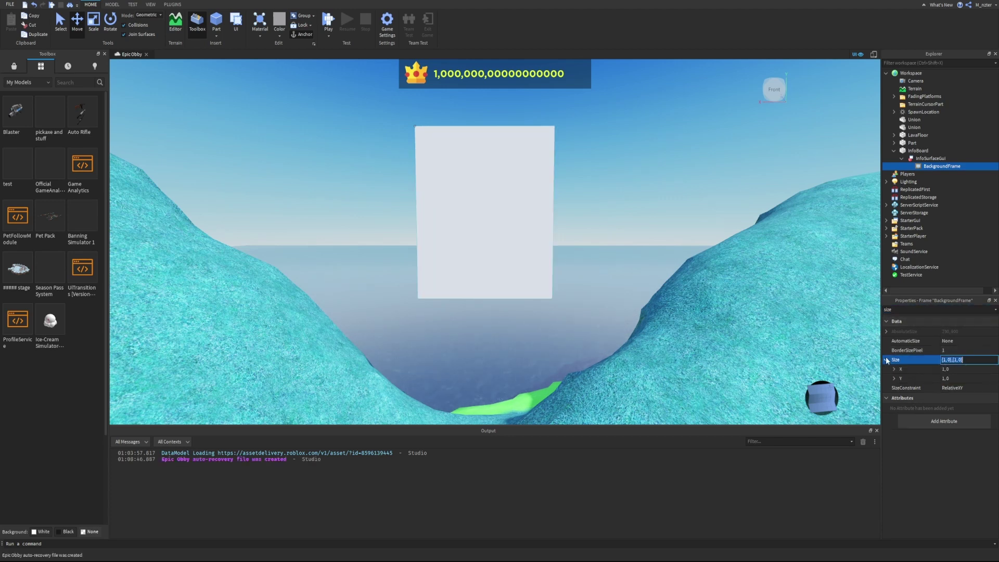
left_click(893, 369)
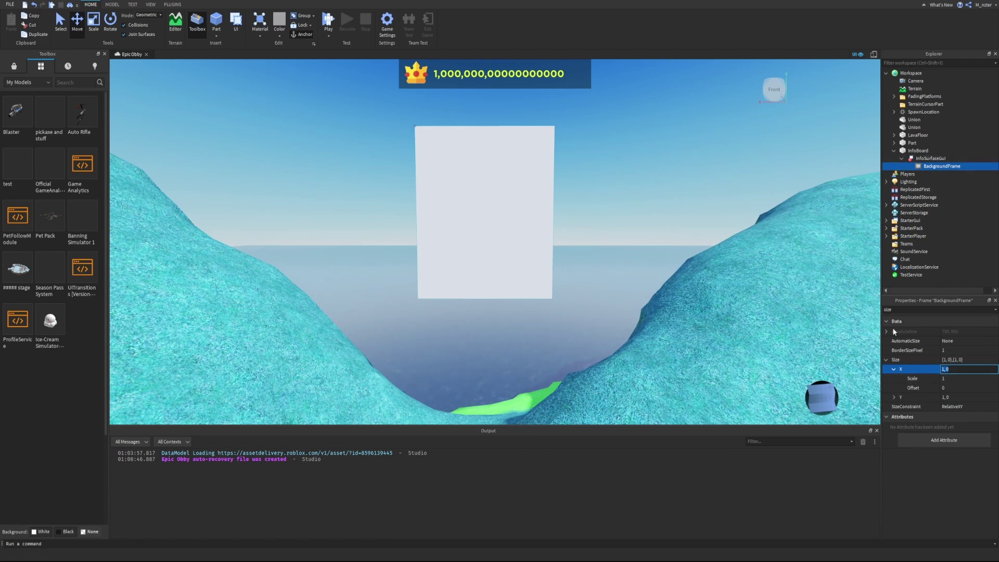
left_click(894, 397)
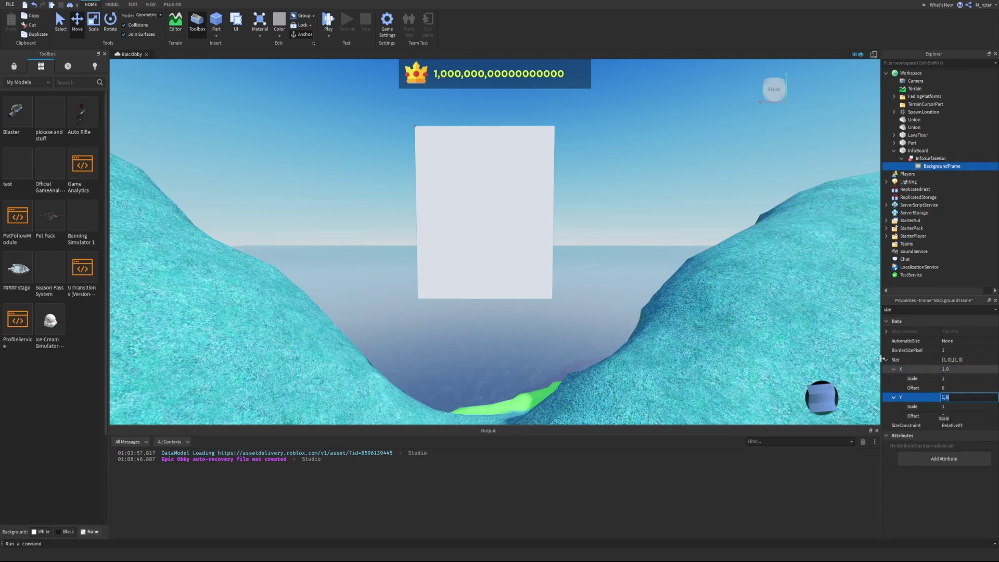
right_click_drag(655, 186, 658, 187)
scroll(654, 186, "down", 3)
scroll(655, 186, "up", 4)
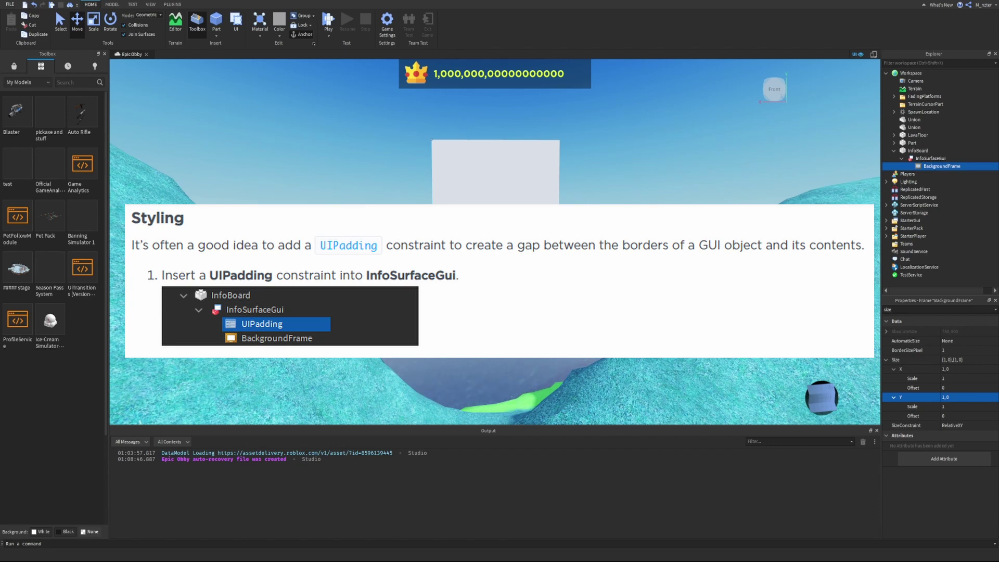
- Insert a UIPadding constraint into InfoSurfaceGui and select it
left_click(952, 159)
type("uipad")
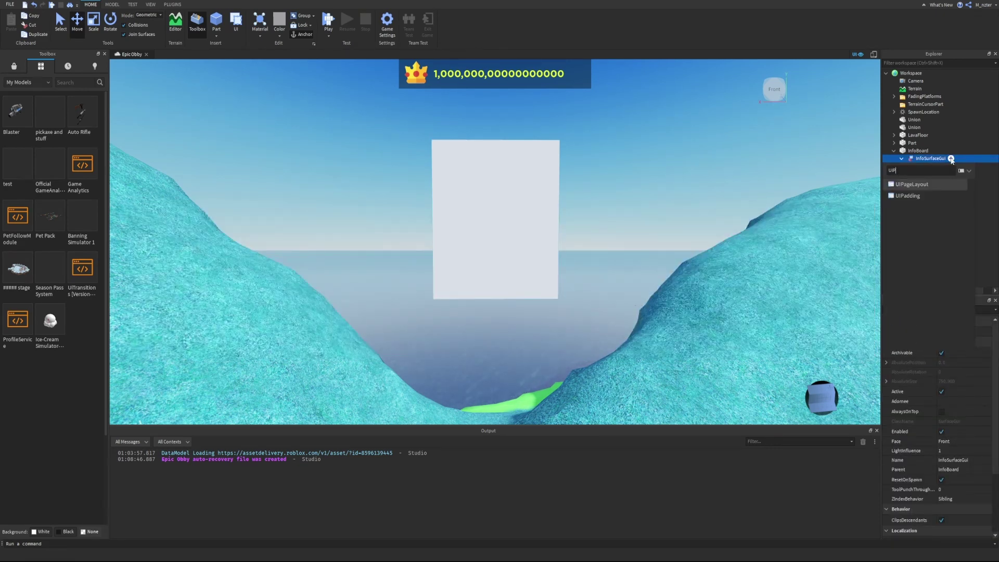
key("Return")
left_click(935, 166)
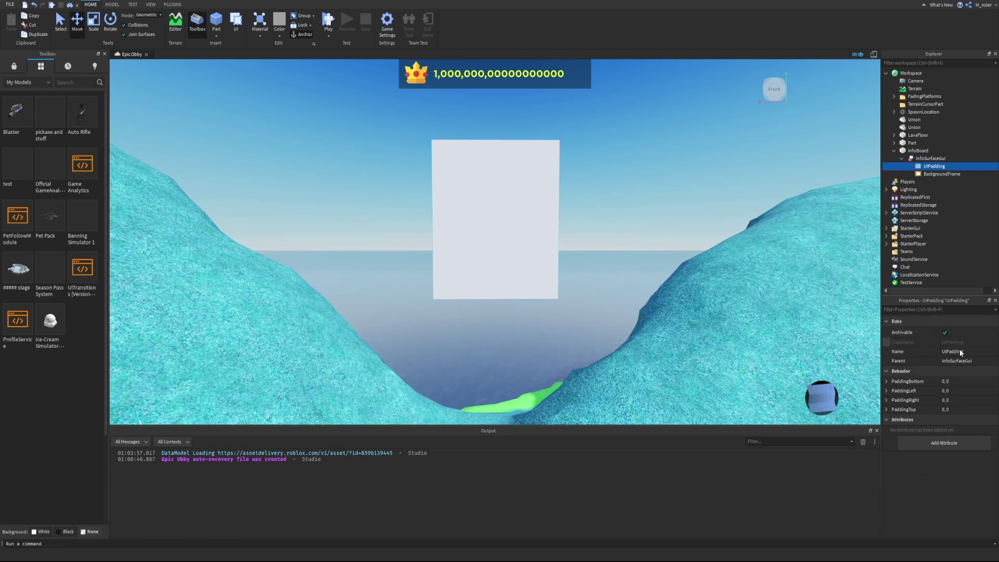
- Set the bottom, left, right and top padding of the UIPadding to 0.05, 0 each
left_click(963, 381)
type(".05")
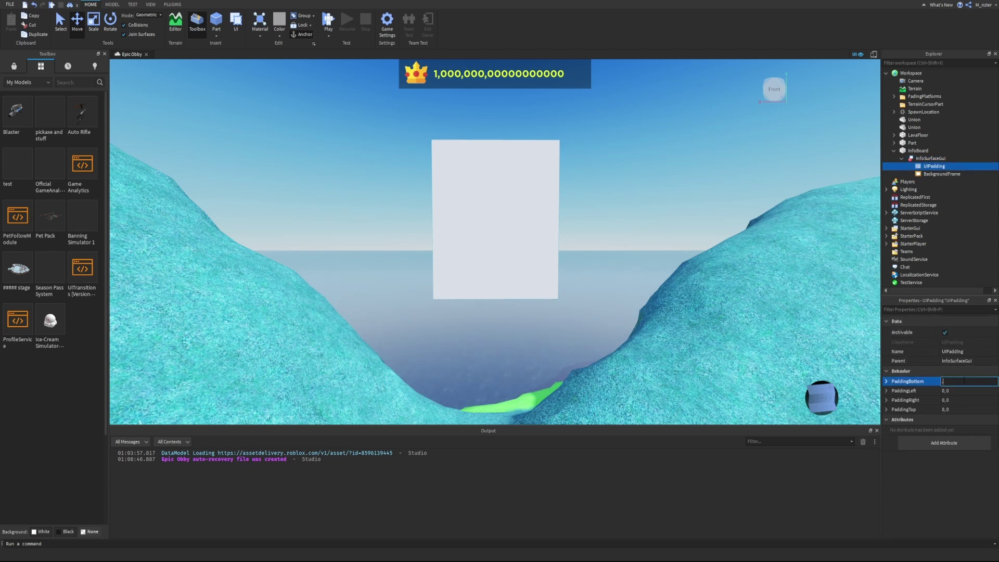
type(",0")
key("Return")
left_click(968, 389)
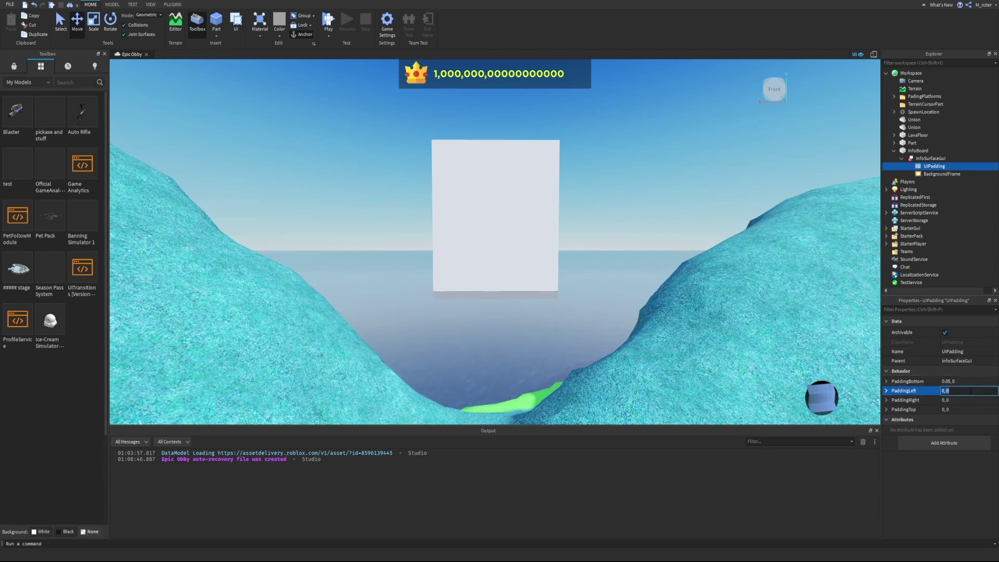
type(".05,0")
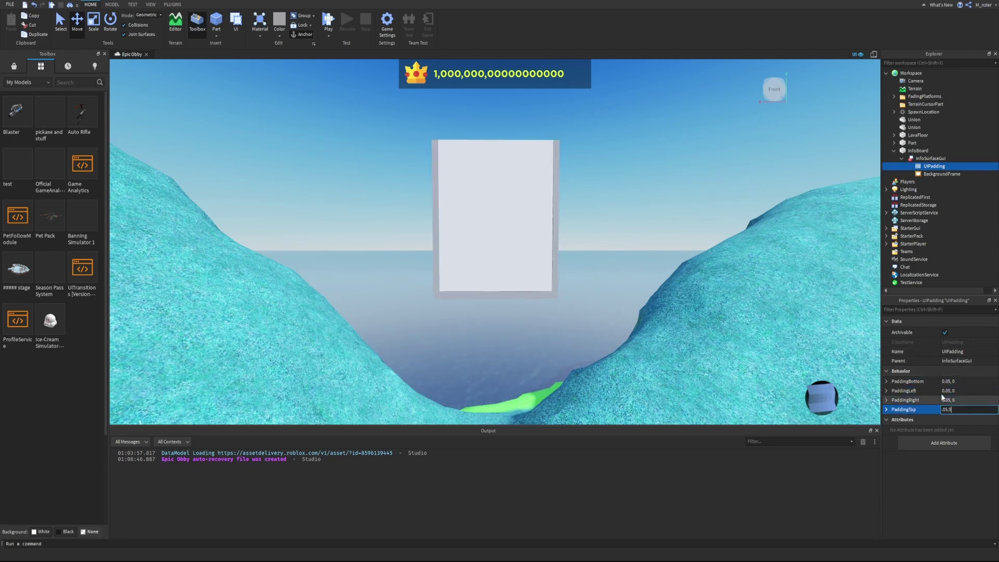
key("Return")
- Set the background transparency of BackgroundFrame to 1
left_click(667, 189)
key("d")
key("w")
right_click_drag(666, 188, 667, 189)
key("a")
key("s")
key("s")
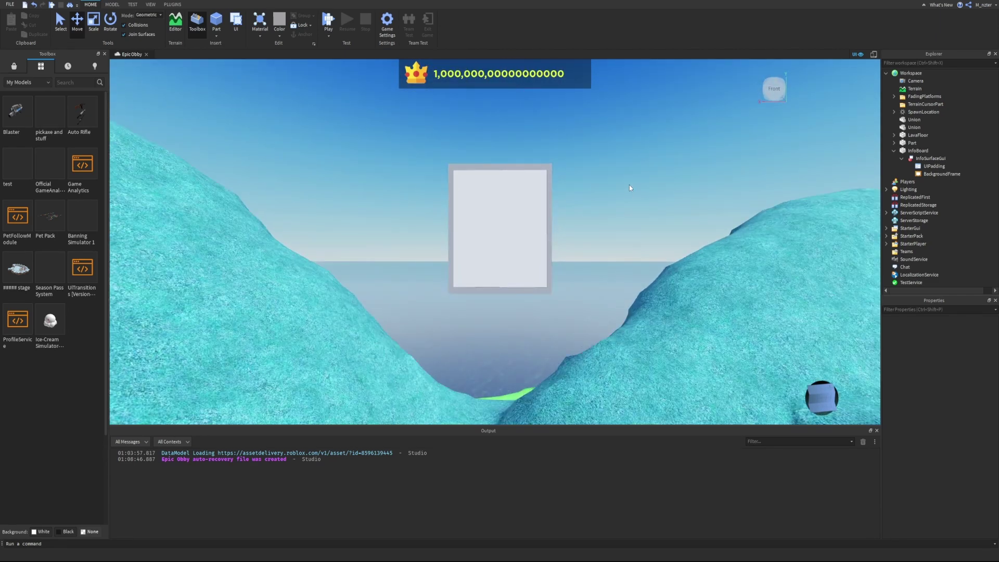
left_click(941, 174)
left_click(931, 309)
type("back")
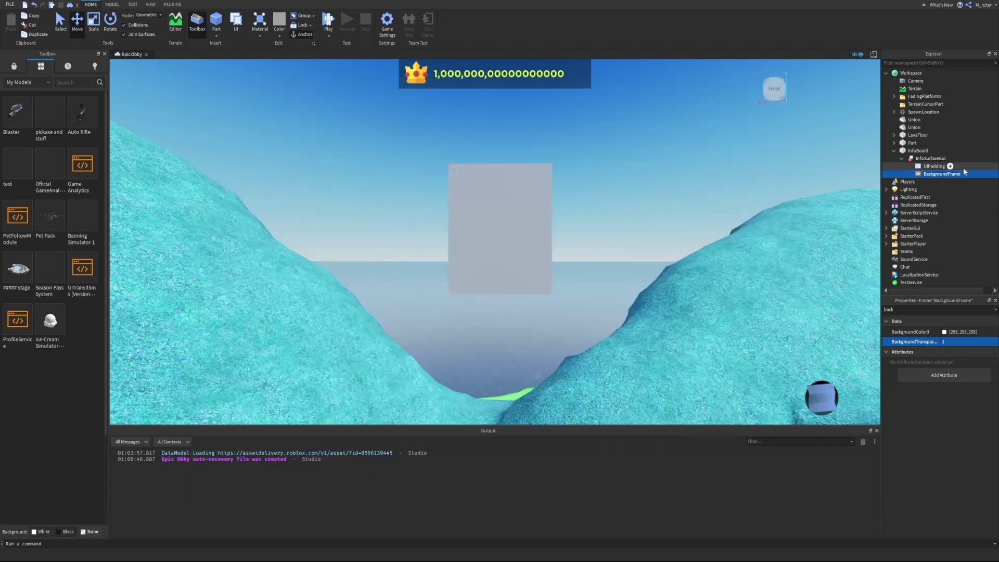
- Insert a TextLabel into BackgroundFrame and set its size to {1, 0},{0.2, 0}
left_click(966, 174)
type("Text")
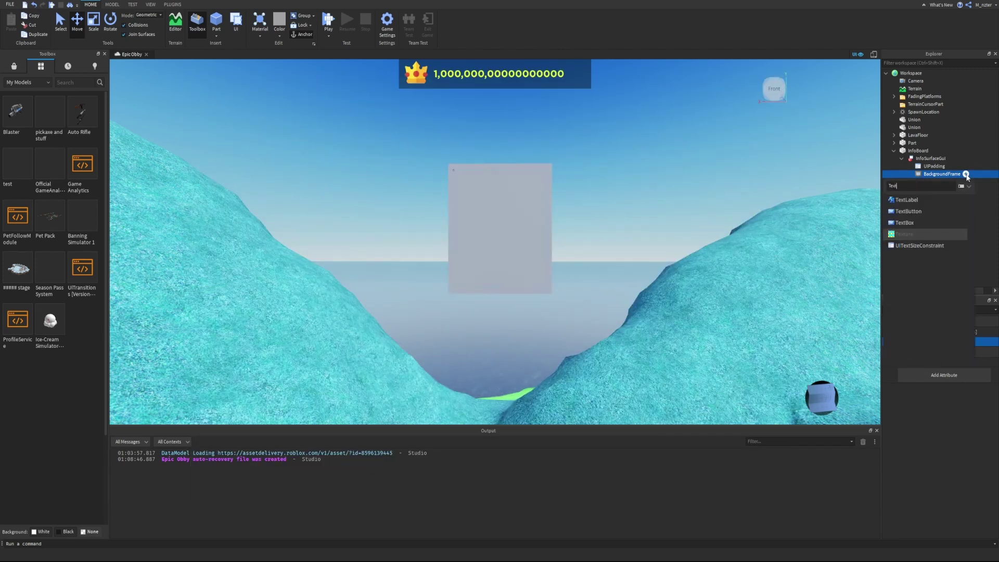
left_click(906, 200)
type("size")
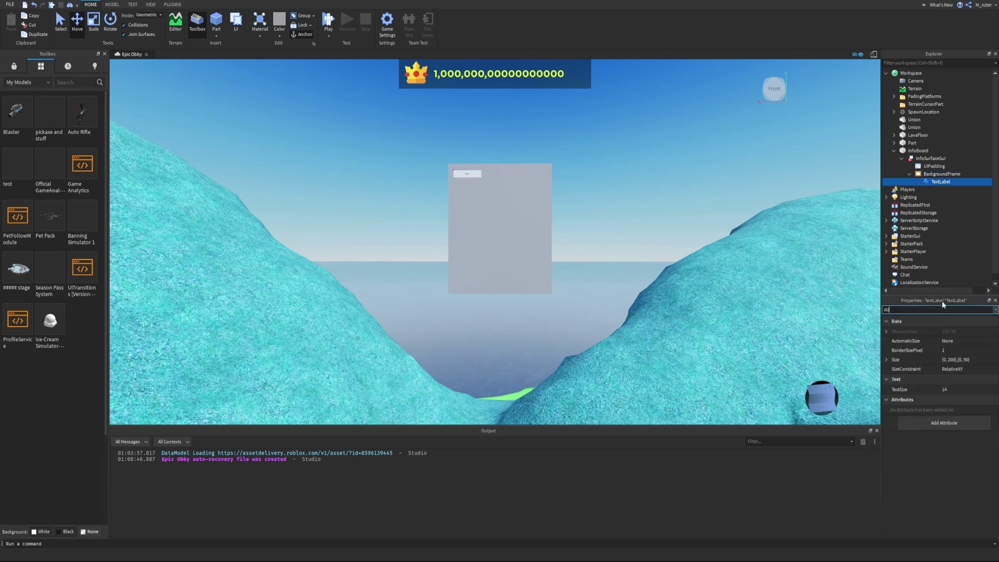
type("1")
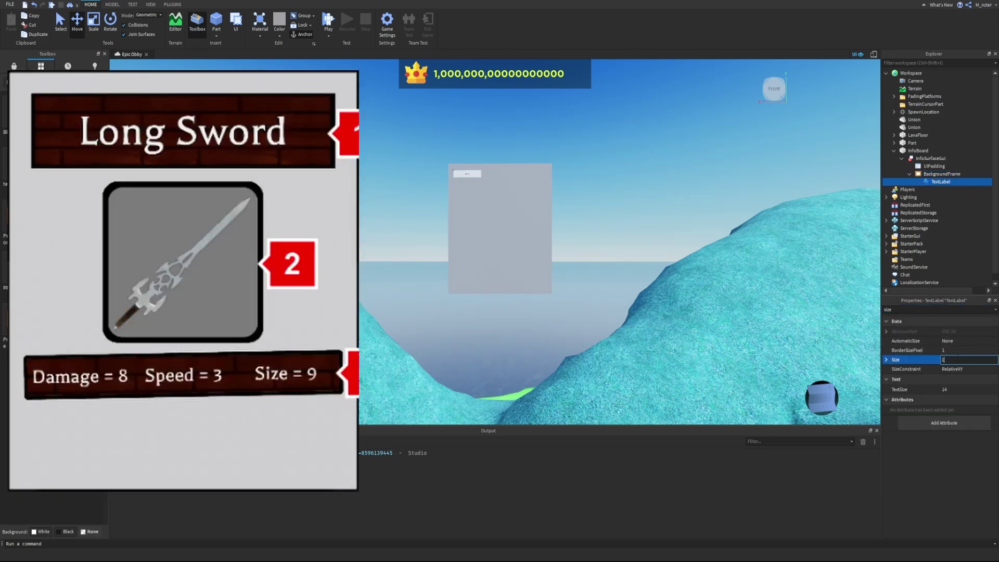
type(", 0},{0.2, 0")
key("Return")
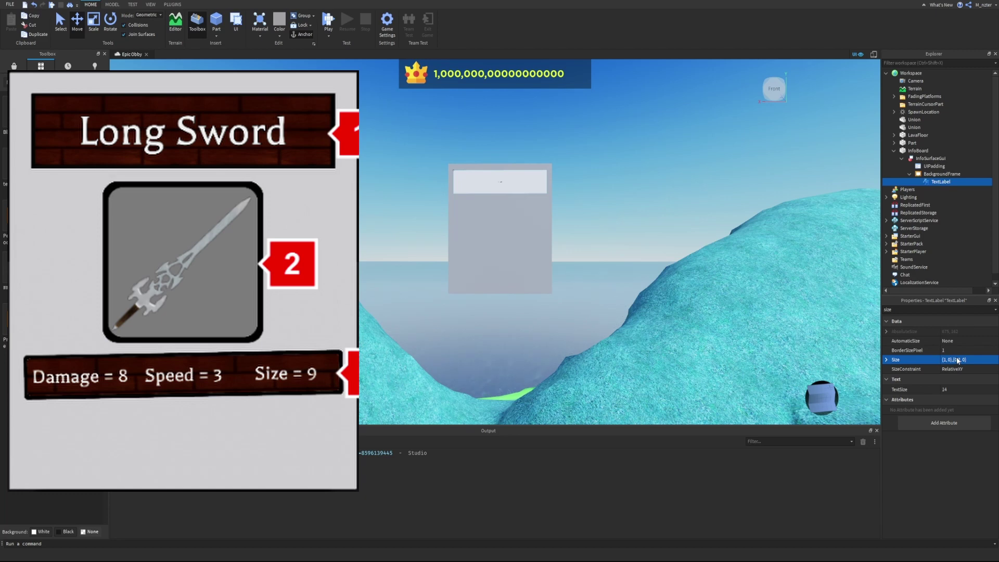
- Set the Y scale of the TextLabel's size to 0.15
left_click(960, 360)
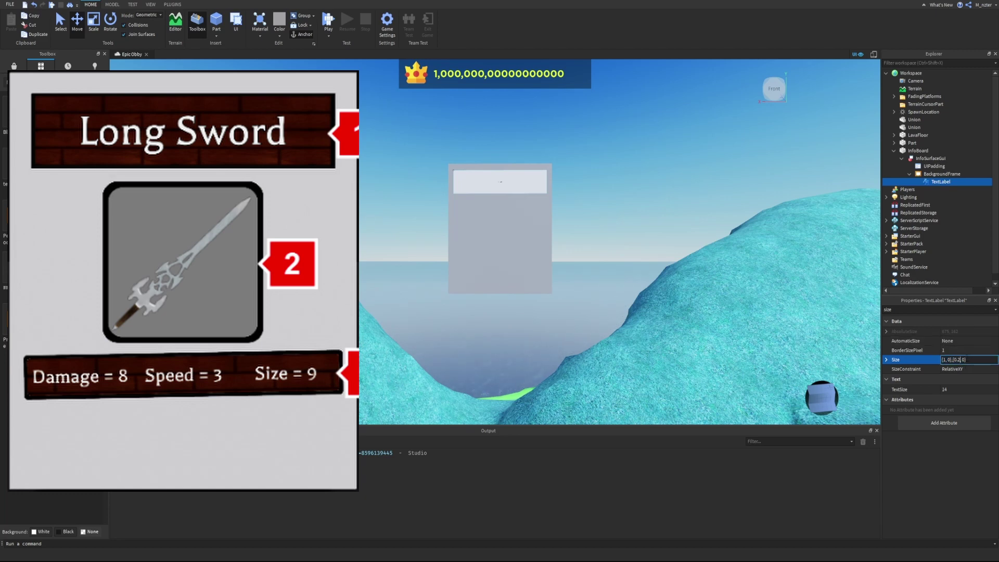
key("BackSpace")
type("15")
key("Return")
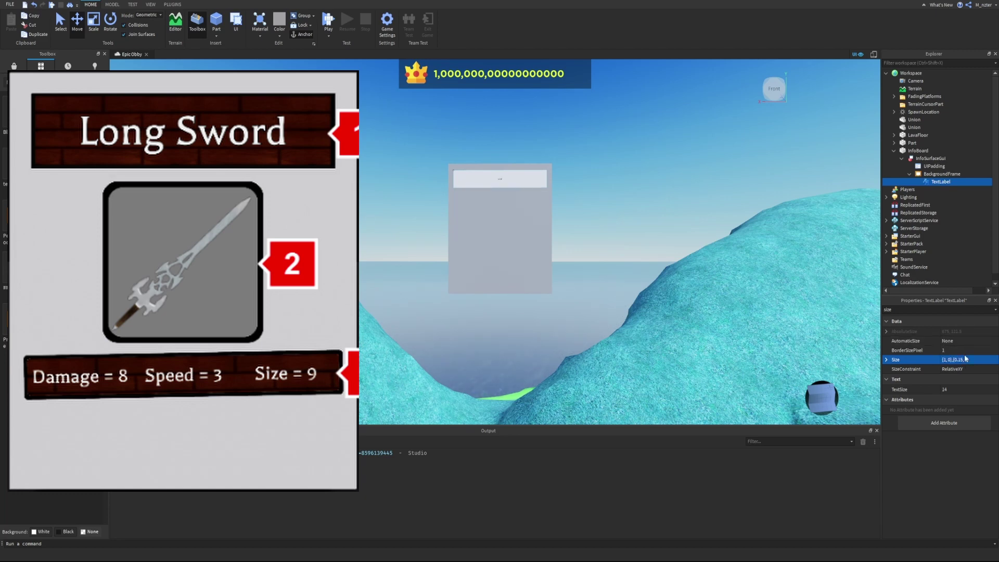
- Set the TextLabel's text to "Long Sword" and rename the label ItemName
left_click(957, 310)
type("text")
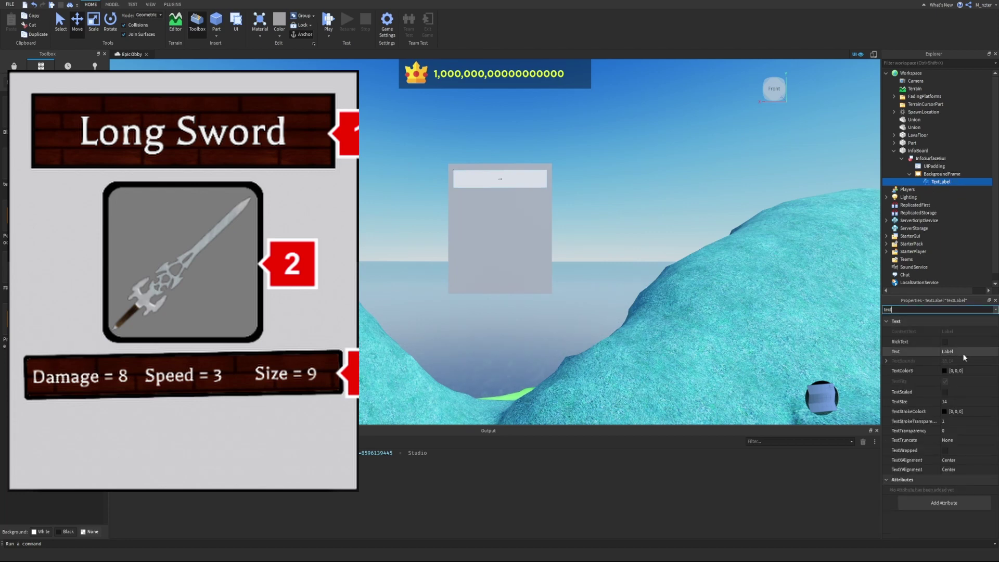
left_click(962, 352)
type("Long Sword")
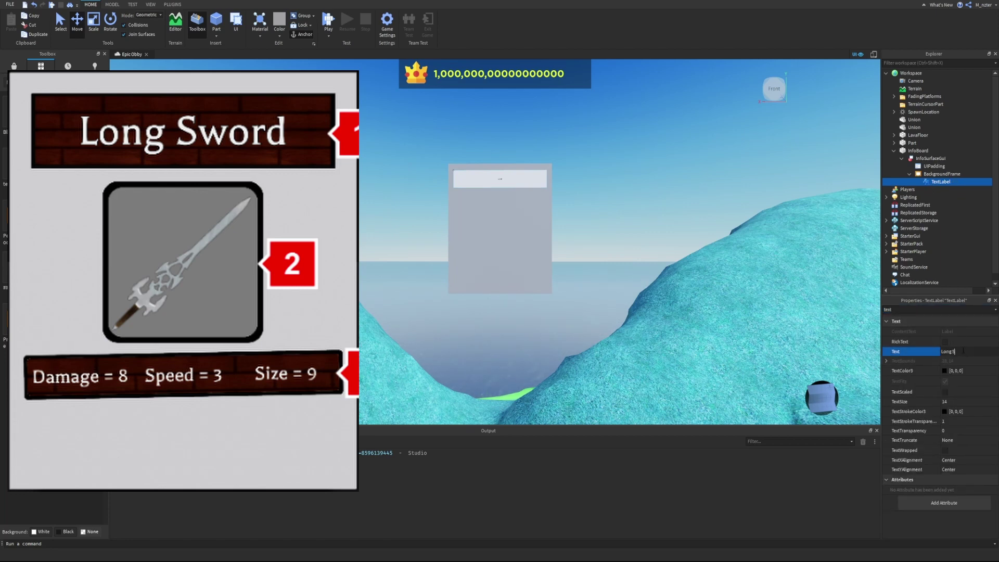
key("Return")
type("ItemNam")
key("w")
right_click_drag(627, 147, 627, 148)
key("e")
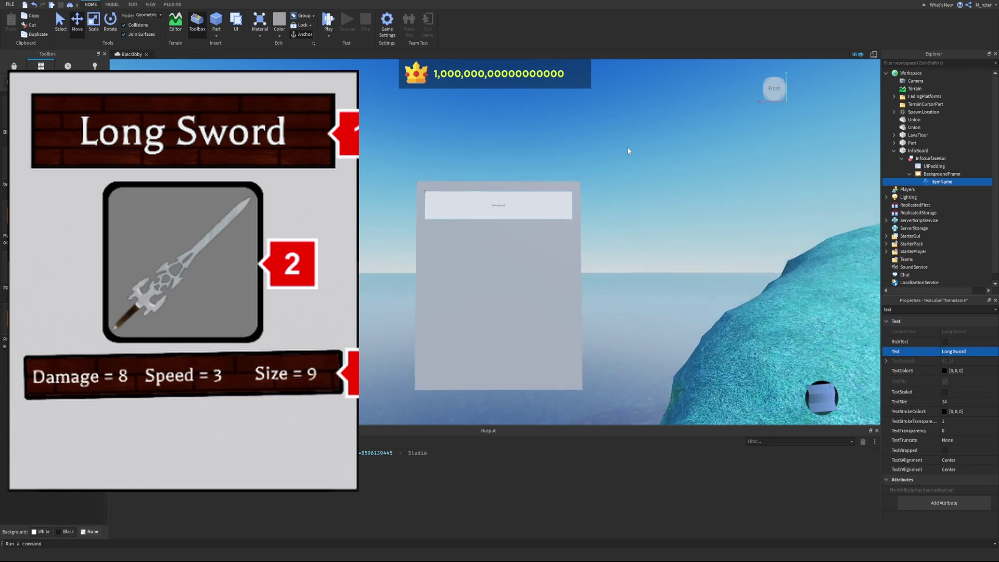
- Set the text color of ItemName to white (255, 255, 255)
left_click(944, 312)
left_click(944, 311)
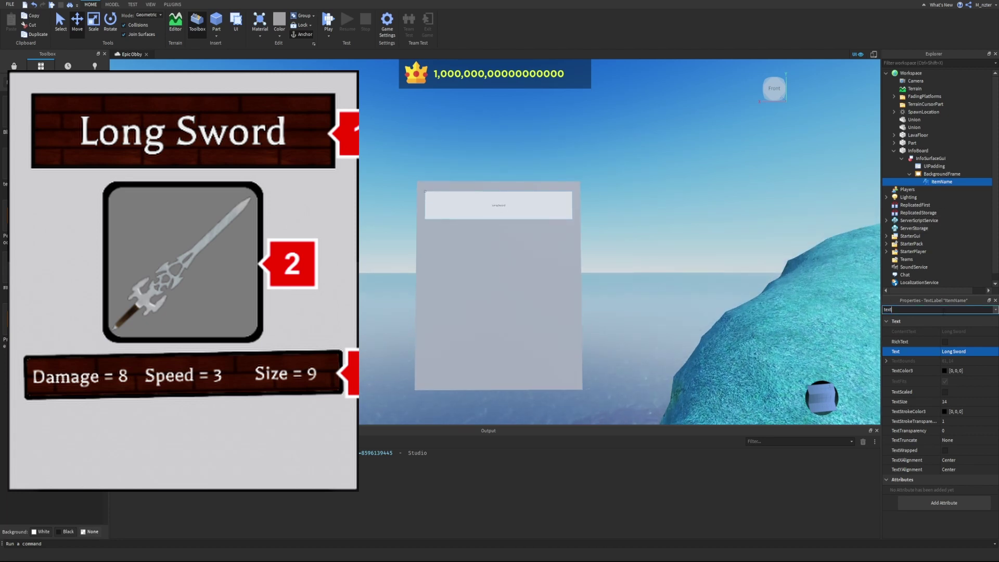
left_click(944, 370)
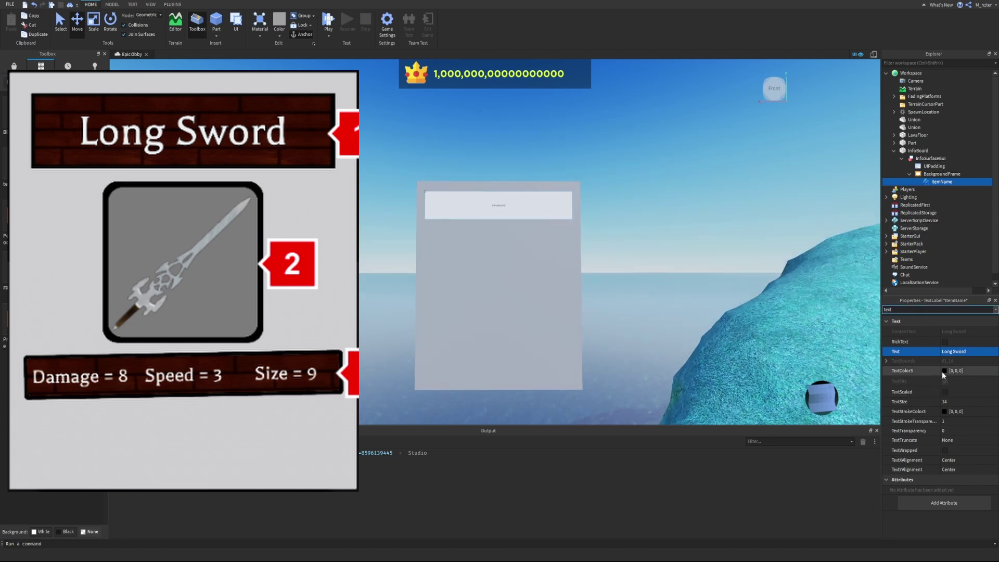
left_click_drag(590, 256, 596, 199)
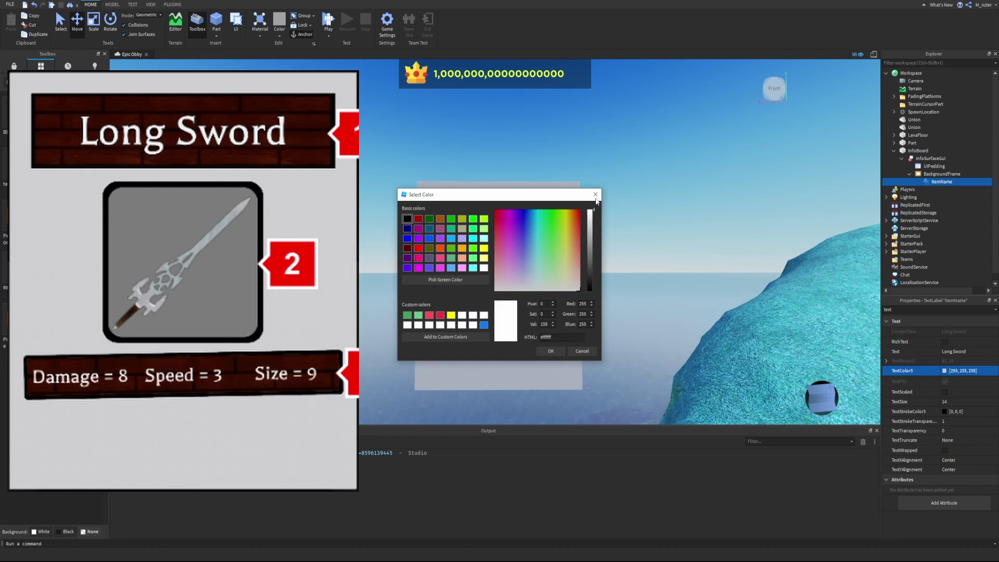
left_click(551, 351)
- Enable TextScaled on ItemName and set its text stroke transparency to 0
left_click(945, 392)
left_click(953, 421)
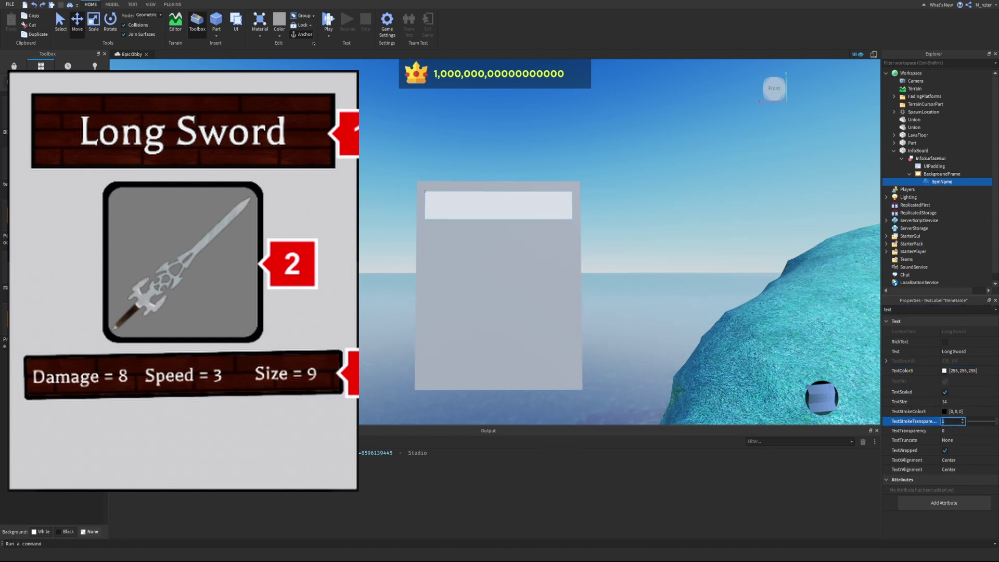
type("0")
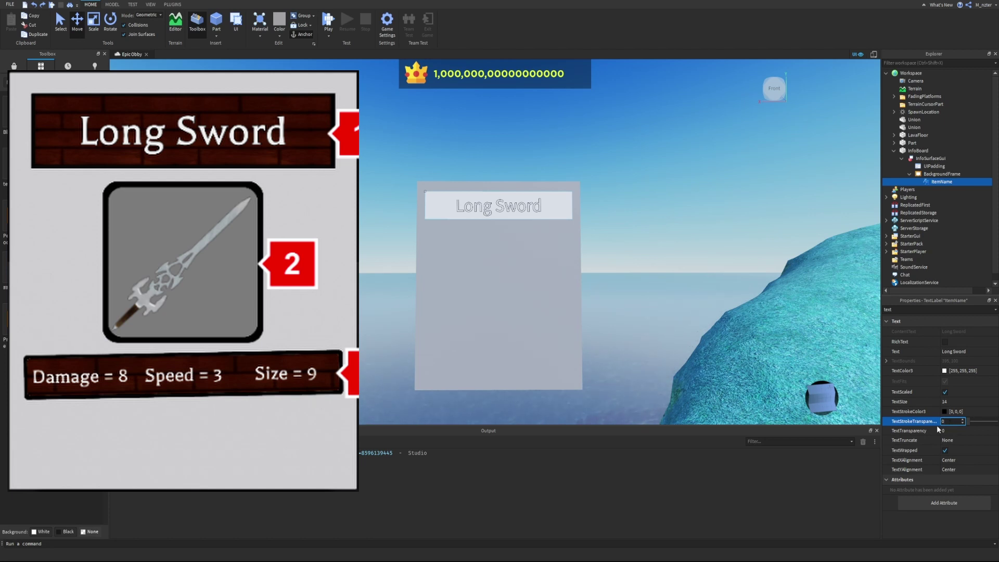
- Insert an ImageLabel into ItemName and set its size to {1, 0},{1, 0}
left_click(956, 182)
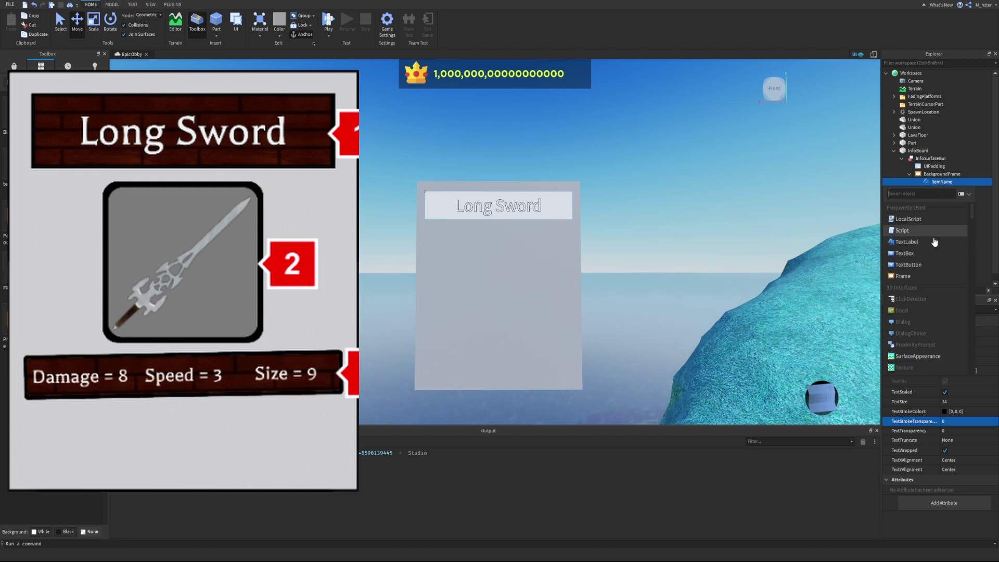
type("Image")
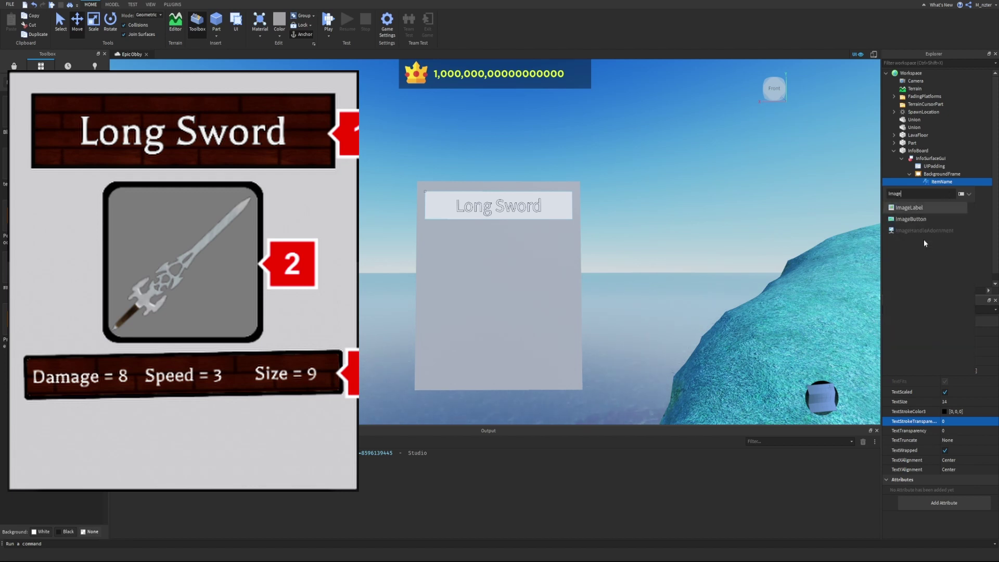
key("Return")
left_click(930, 308)
type("size")
left_click(966, 360)
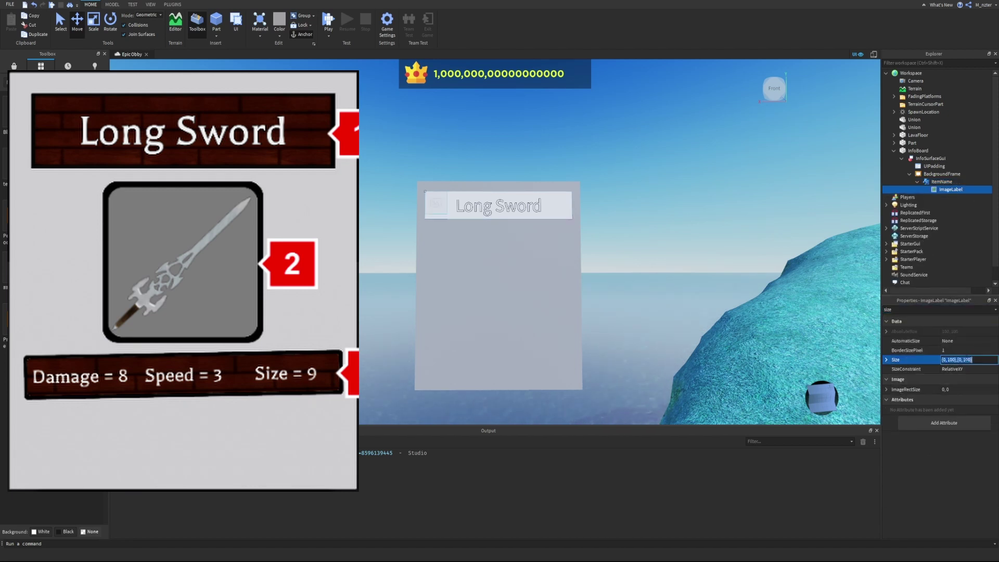
type("1,0,1,0")
key("Return")
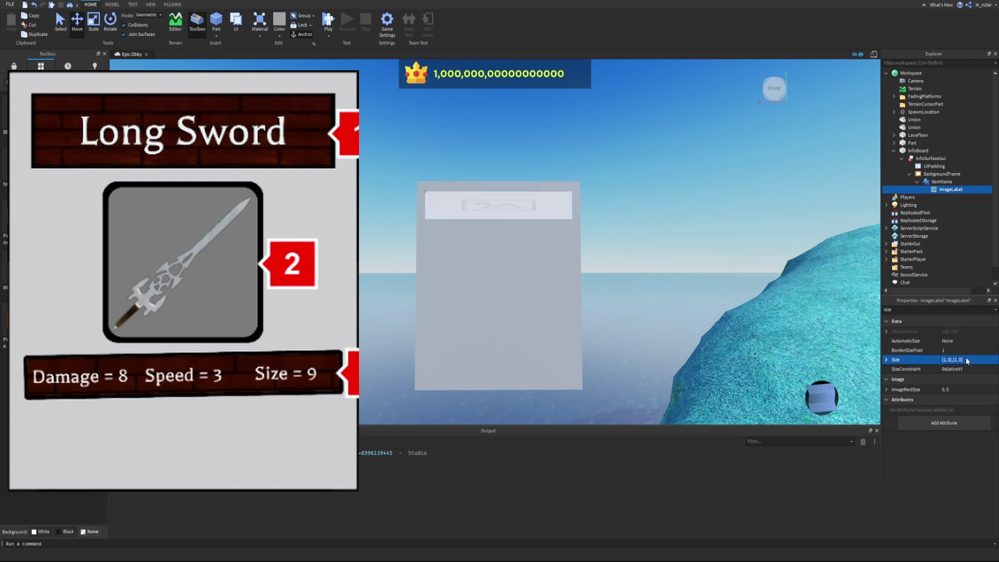
- Find a brick image in the Toolbox marketplace and paste its asset ID as the ImageLabel's image
left_click(946, 310)
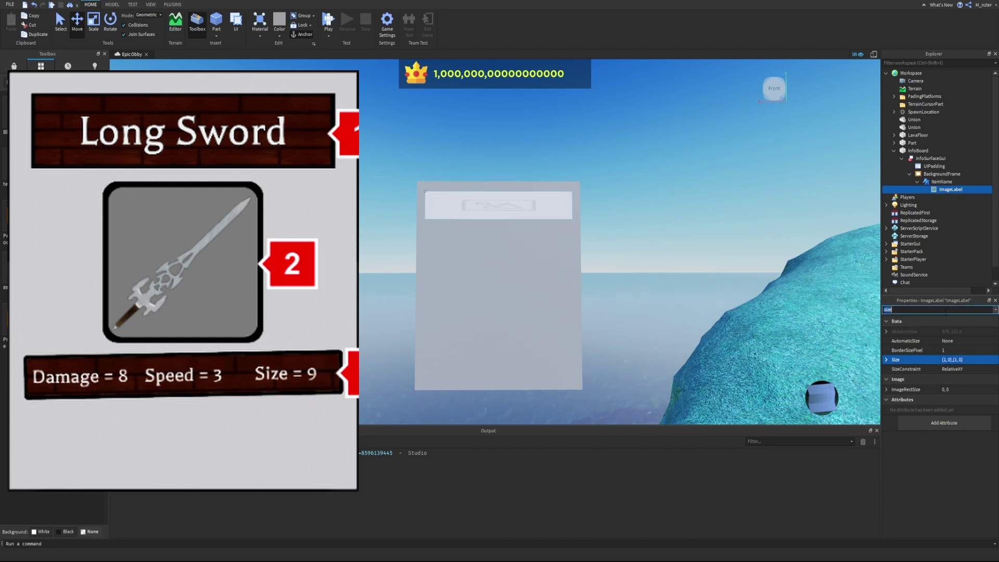
left_click(14, 67)
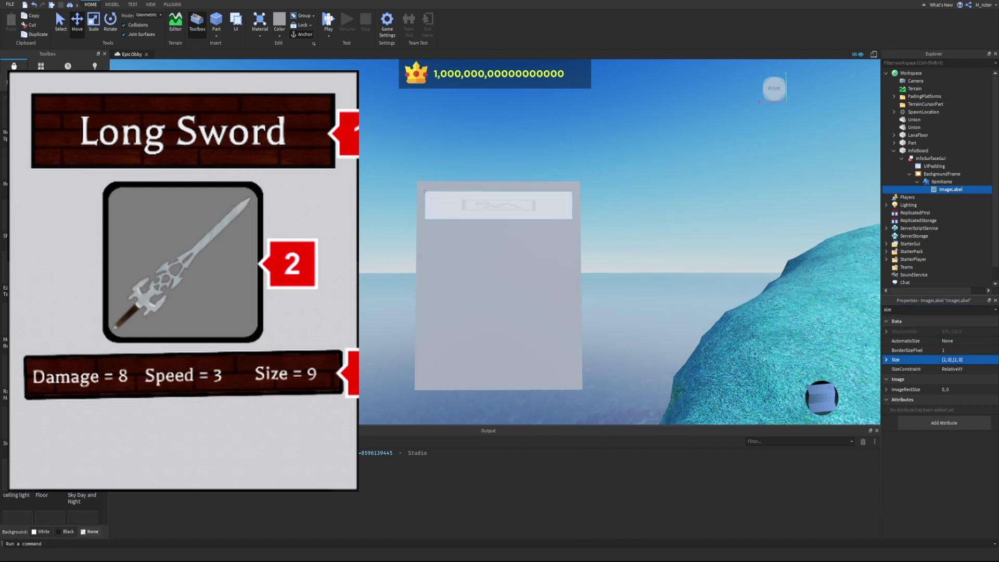
left_click(28, 82)
left_click(29, 103)
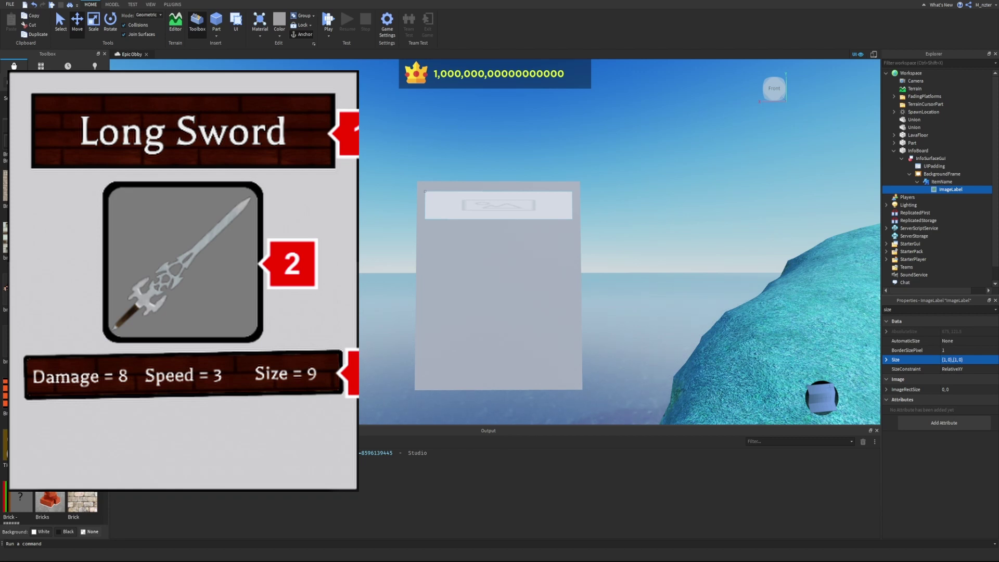
left_click(976, 309)
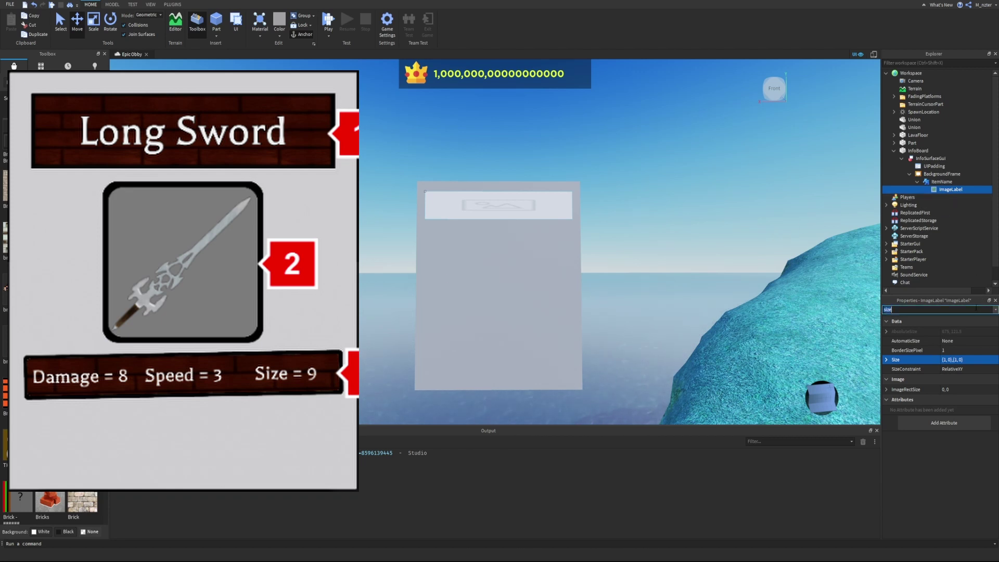
type("ima")
left_click(977, 354)
key("ctrl+v")
key("Return")
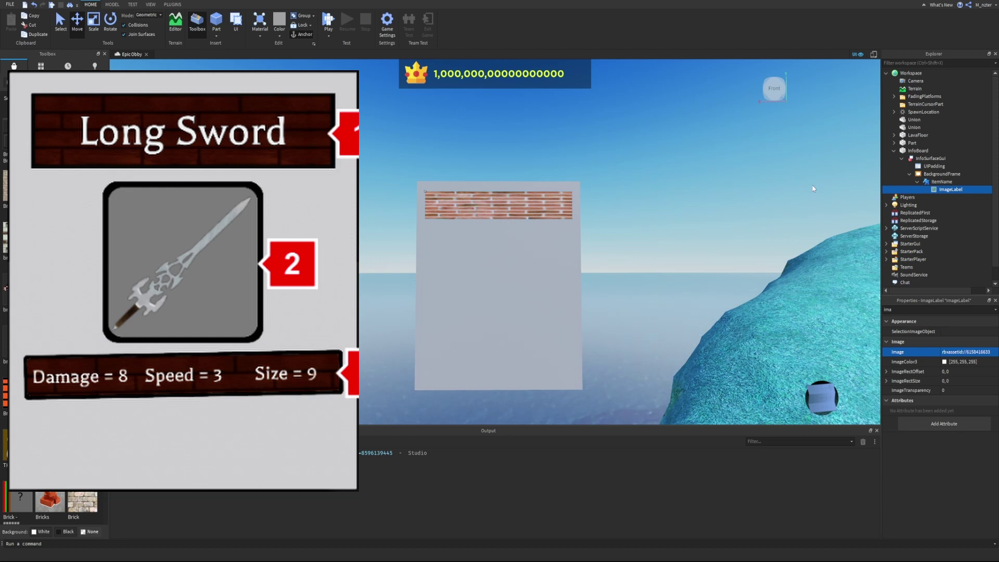
- Set the ZIndexBehavior of InfoSurfaceGui to Global
left_click(931, 158)
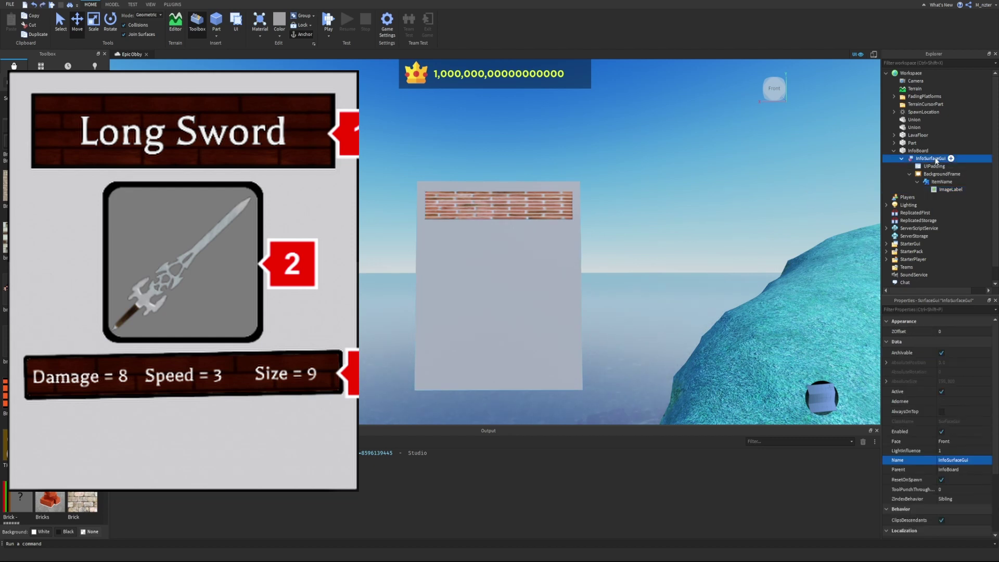
left_click(937, 309)
type("z")
left_click(963, 361)
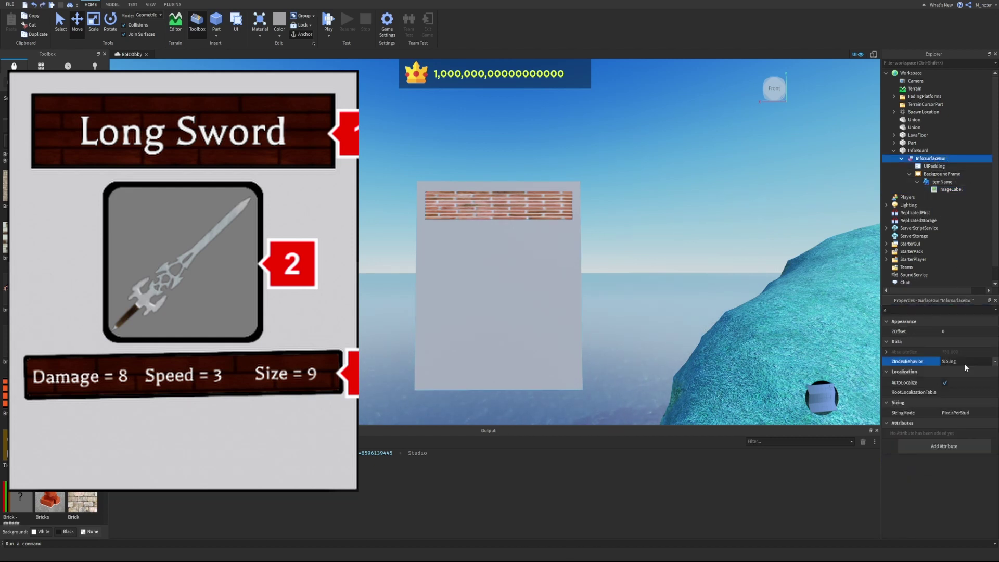
left_click(963, 364)
left_click(966, 369)
- Set the ZIndex of the ItemName label to 2
left_click(941, 182)
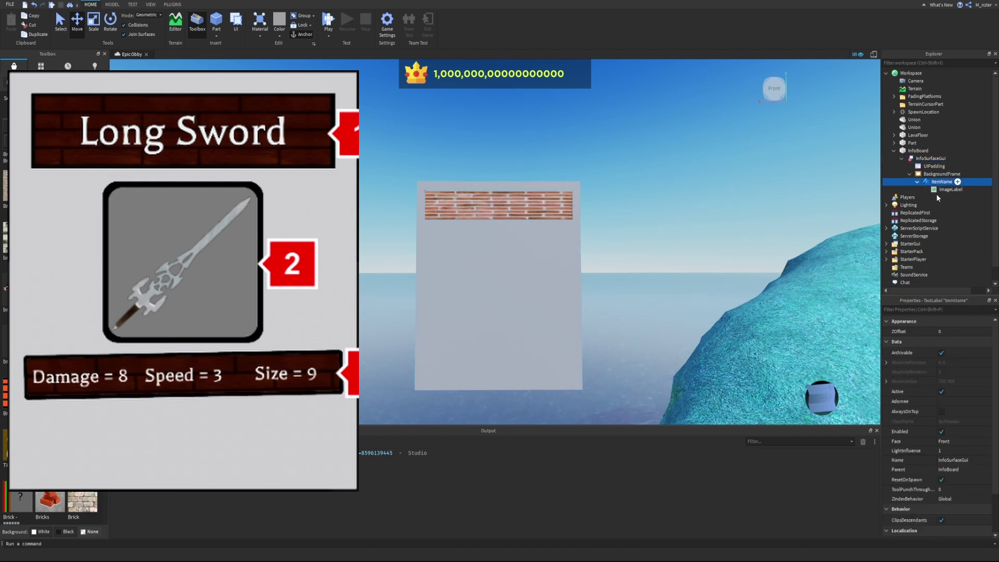
left_click(932, 310)
type("zi")
left_click(964, 333)
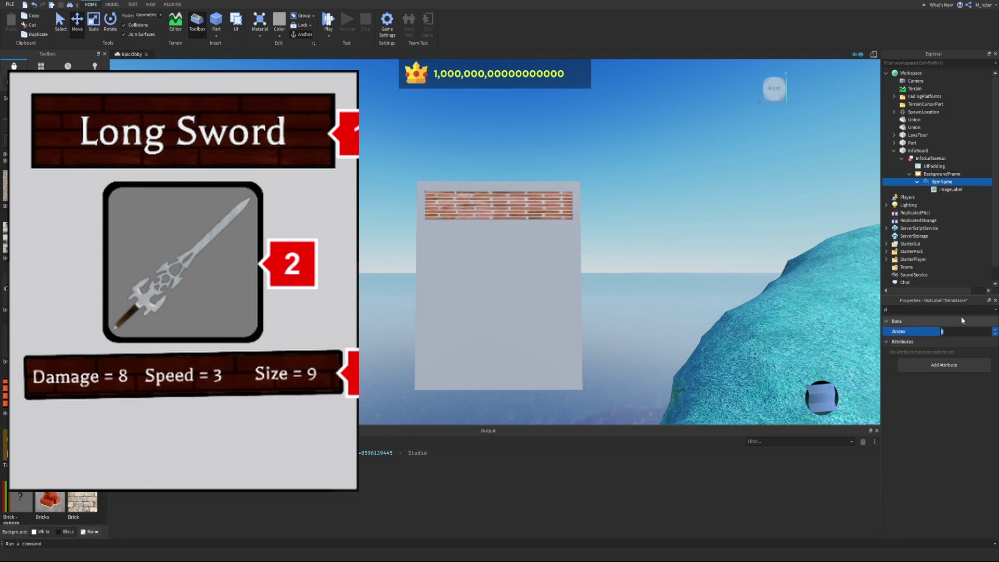
key("Return")
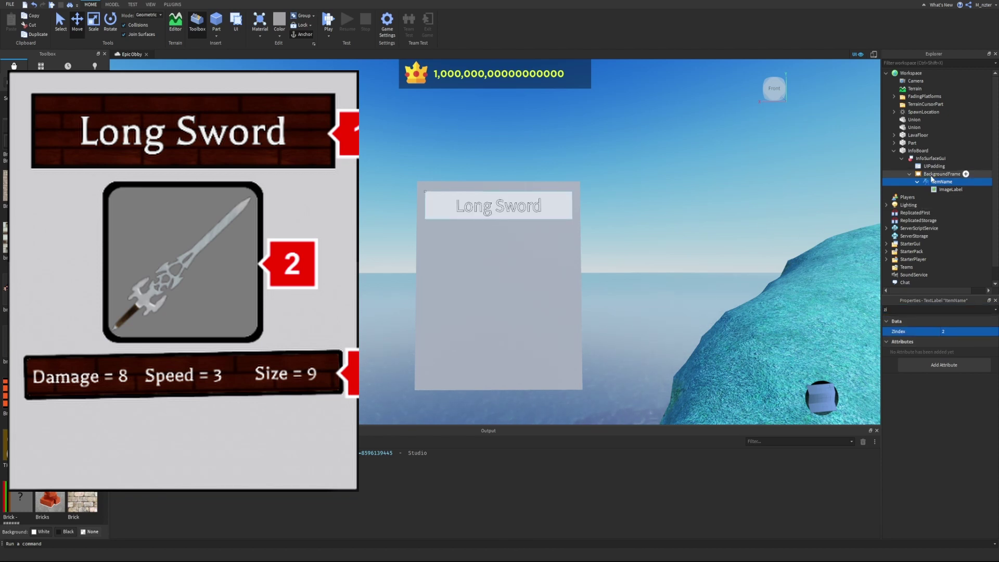
- Set the background transparency of ItemName to 1
left_click(950, 311)
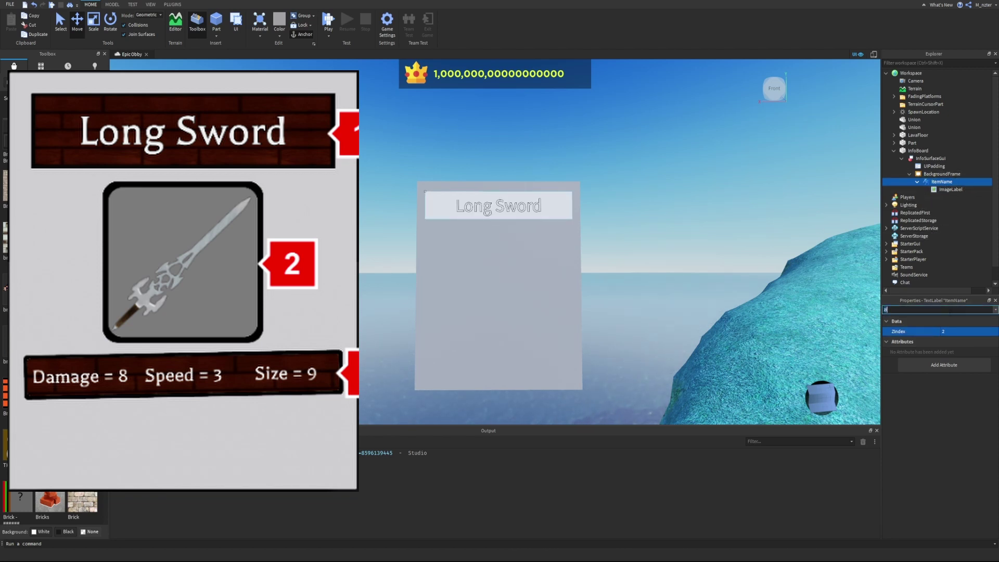
type("bac")
left_click(954, 342)
type("1")
key("Return")
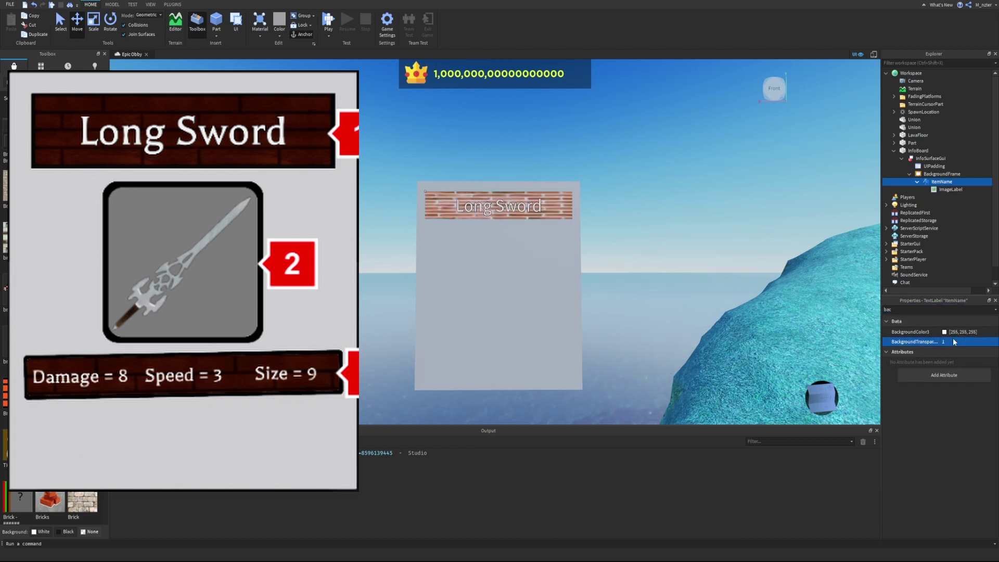
scroll(659, 191, "up", 4)
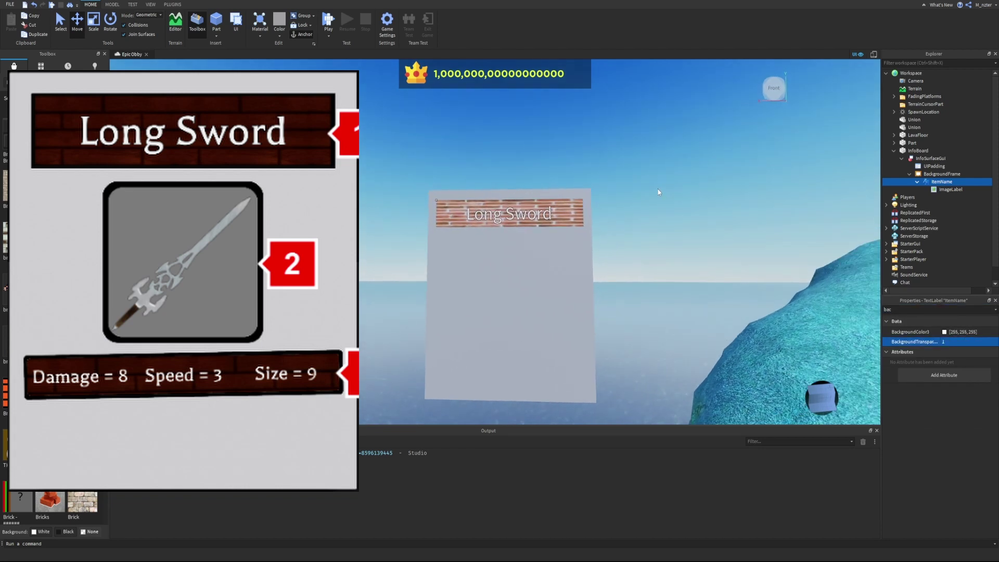
scroll(659, 192, "down", 3)
scroll(657, 189, "up", 2)
- Insert a new ImageLabel into BackgroundFrame and add a UICorner to it
left_click(917, 181)
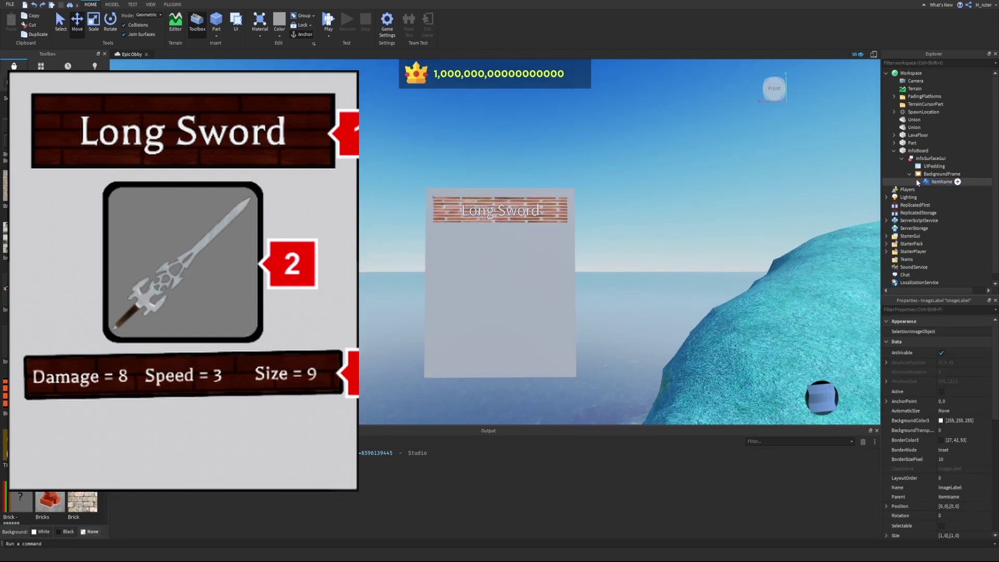
left_click(965, 175)
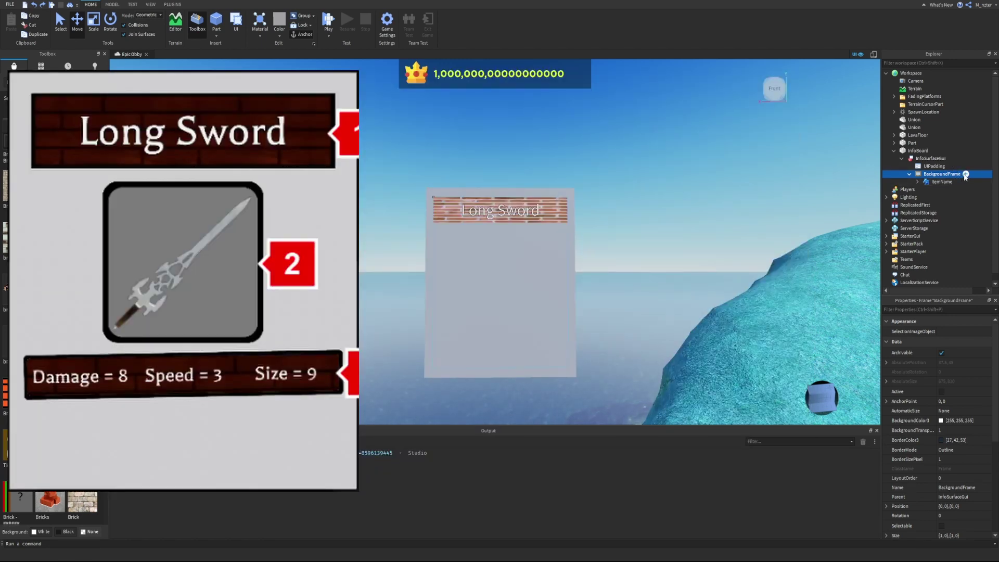
left_click(963, 175)
type("Ima")
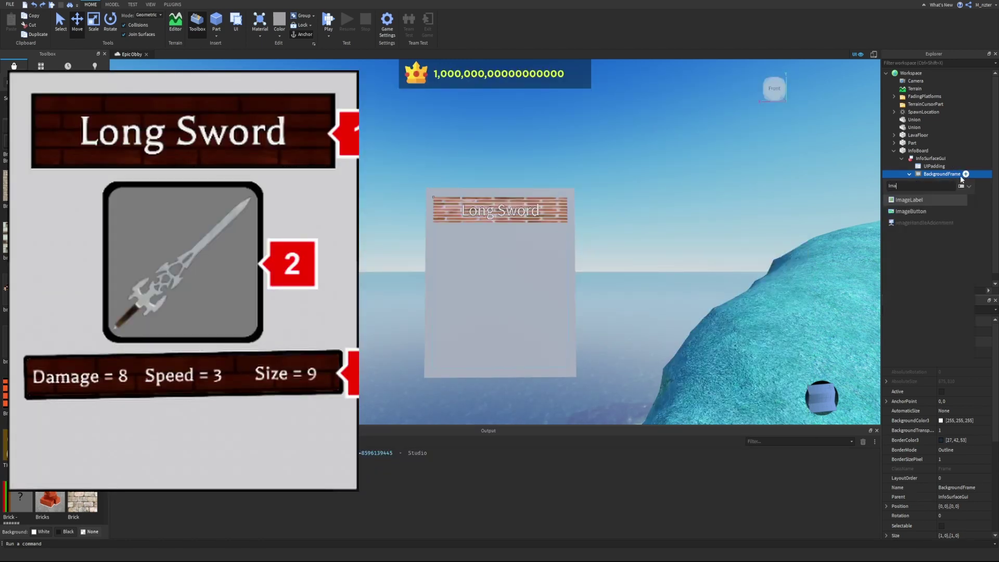
key("Return")
left_click(960, 181)
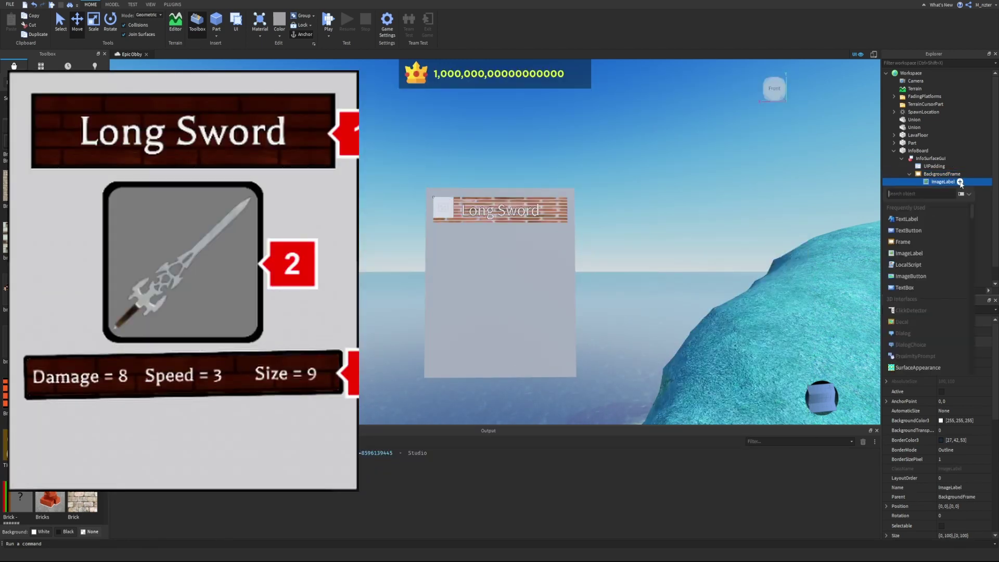
type("UIC")
key("Return")
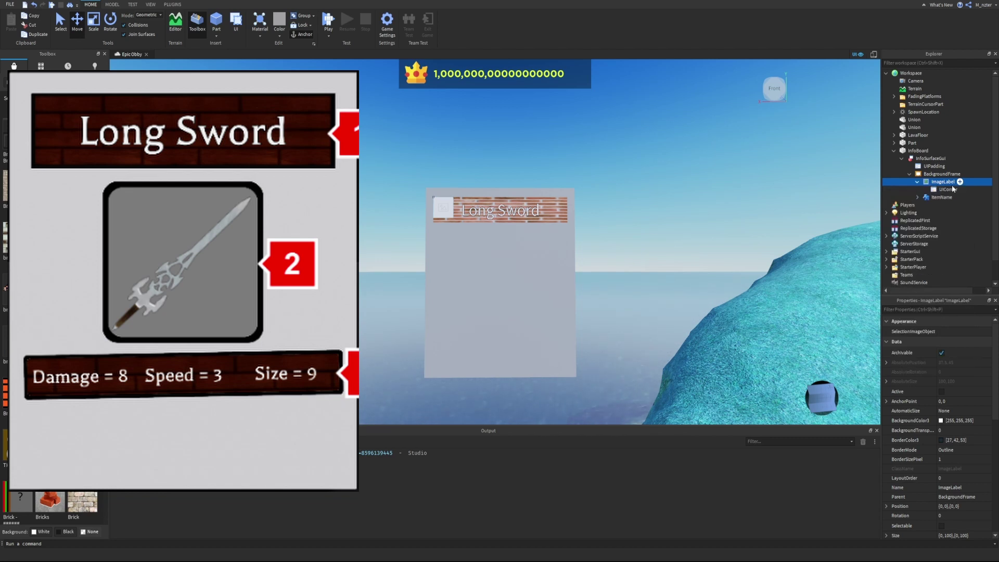
- Set the position of the new ImageLabel to {0.5, 0},{0.5, 0}
left_click(951, 310)
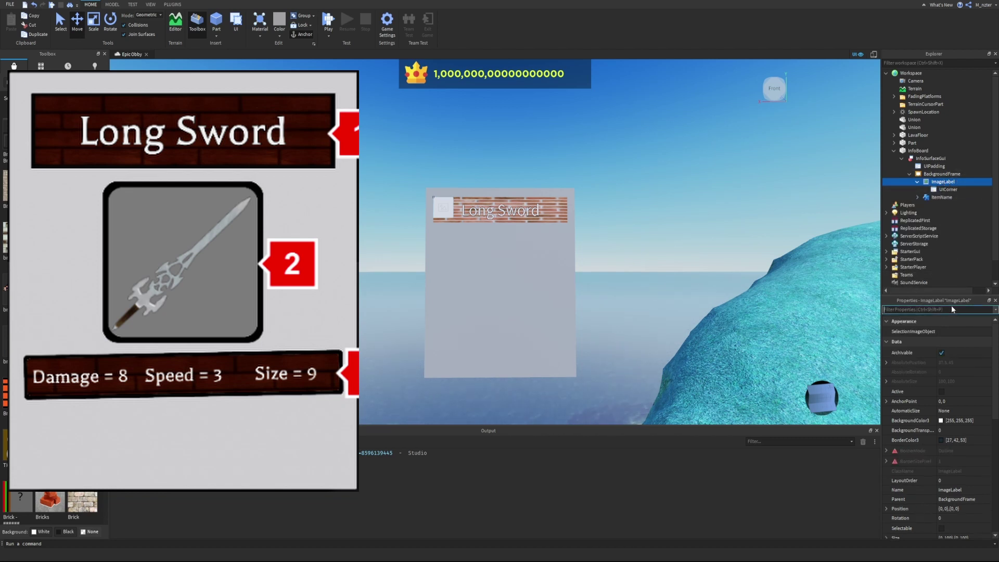
type("pos")
left_click(956, 340)
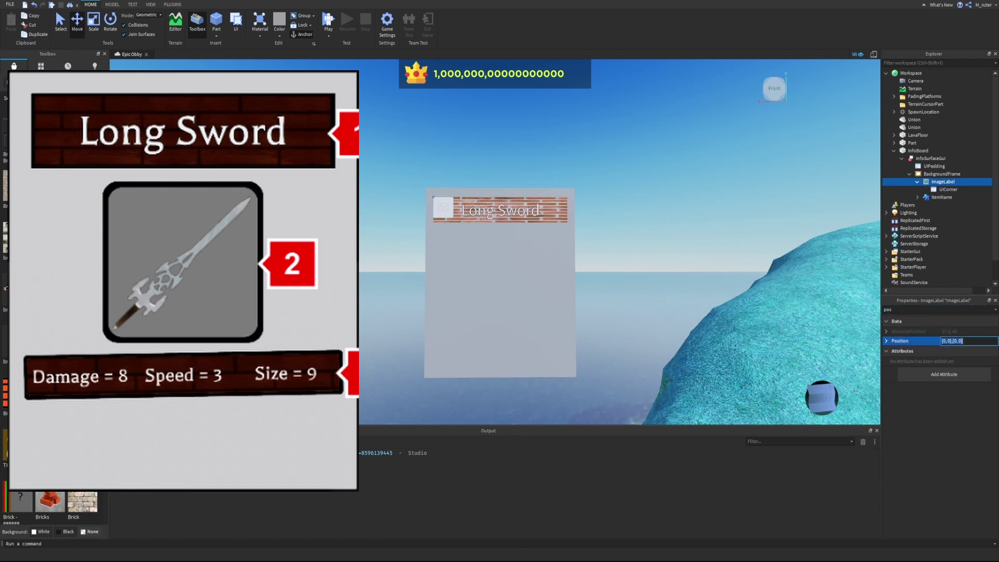
type(".5,0,.5,0")
key("Return")
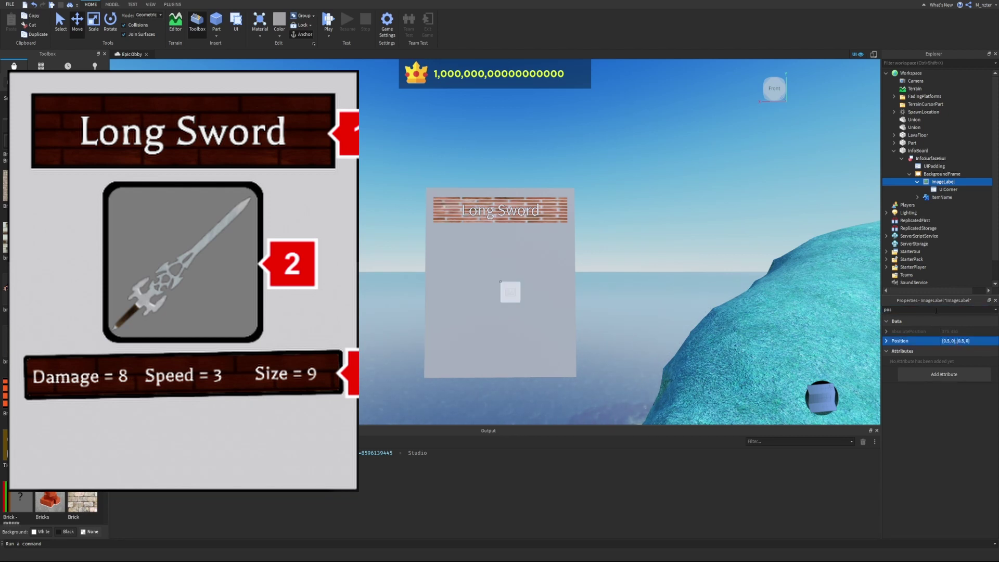
- Set the ImageLabel's anchor point to 0.5, 0.5 so it is centred on the board
double_click(936, 309)
type("anc")
left_click(964, 329)
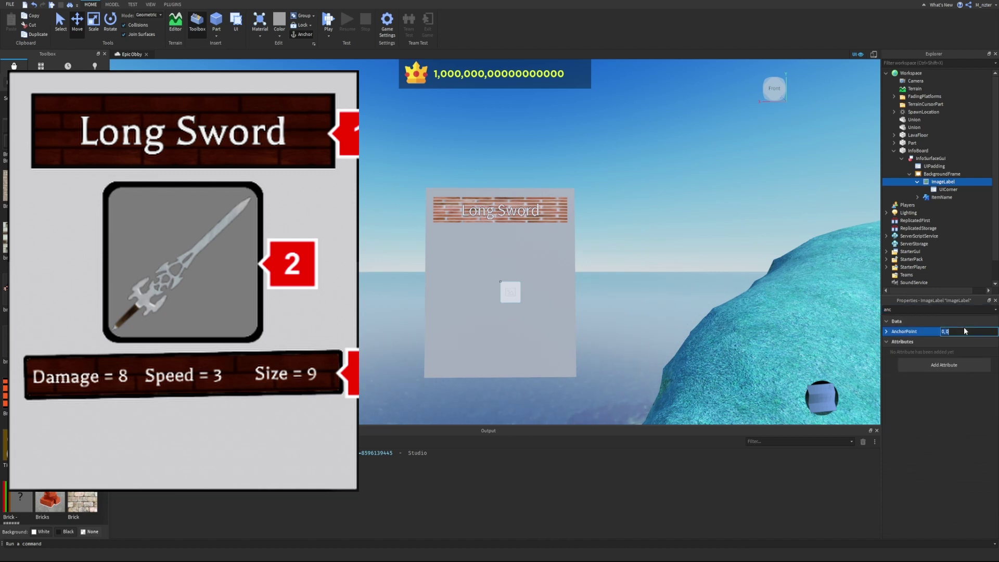
type(".5, 0")
type(".5")
key("Return")
- Set the ImageLabel's size to {0.4, 0},{0.4, 0} and enlarge it to {0.5, 0},{0.5, 0}
double_click(943, 309)
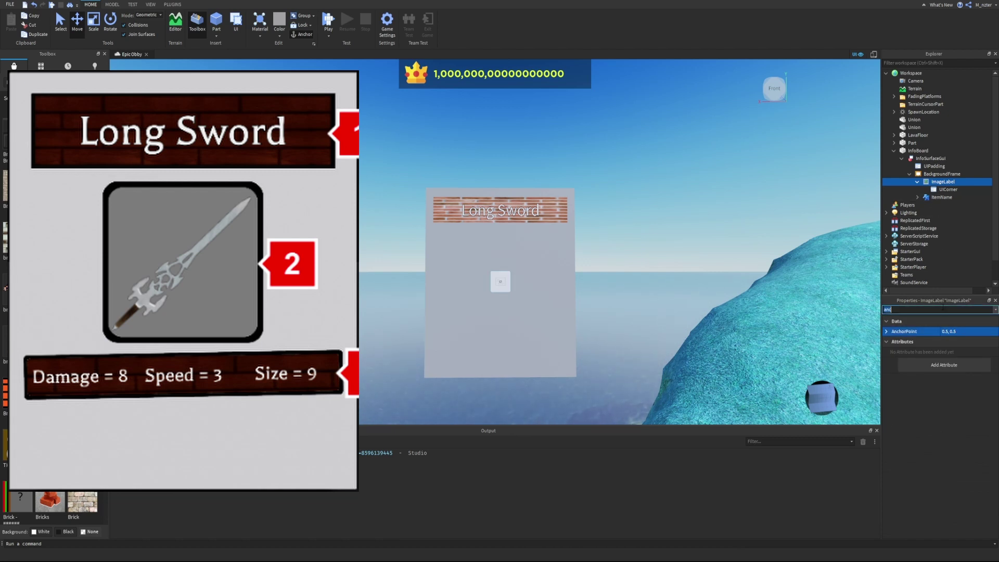
type("size")
left_click(955, 361)
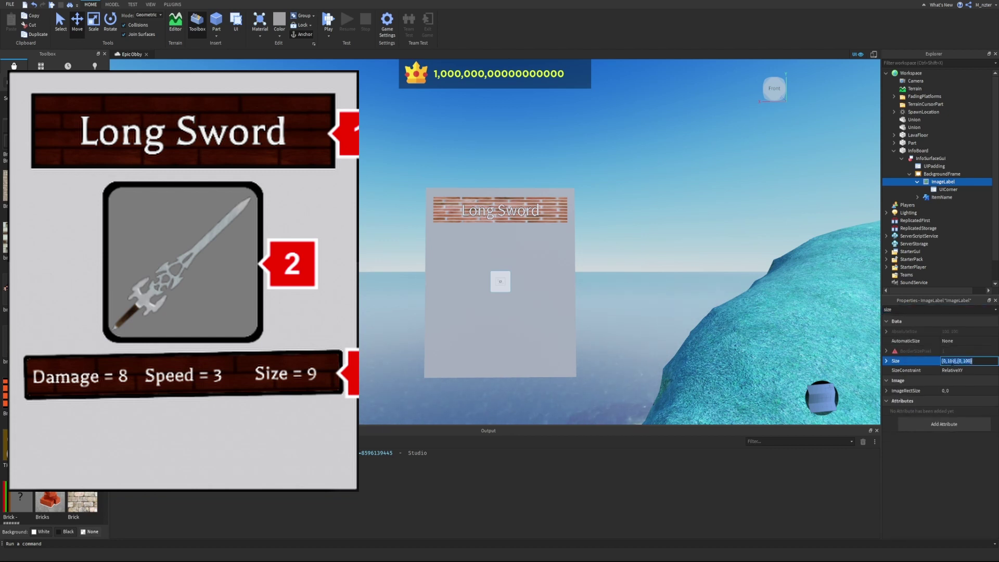
type(".4")
type(", 0},{0.4")
key("Return")
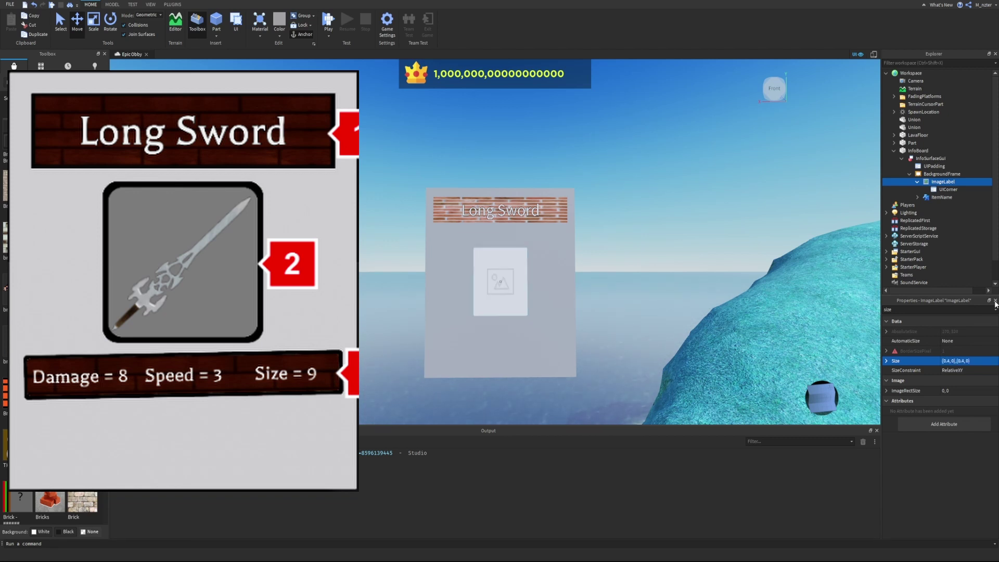
left_click(956, 360)
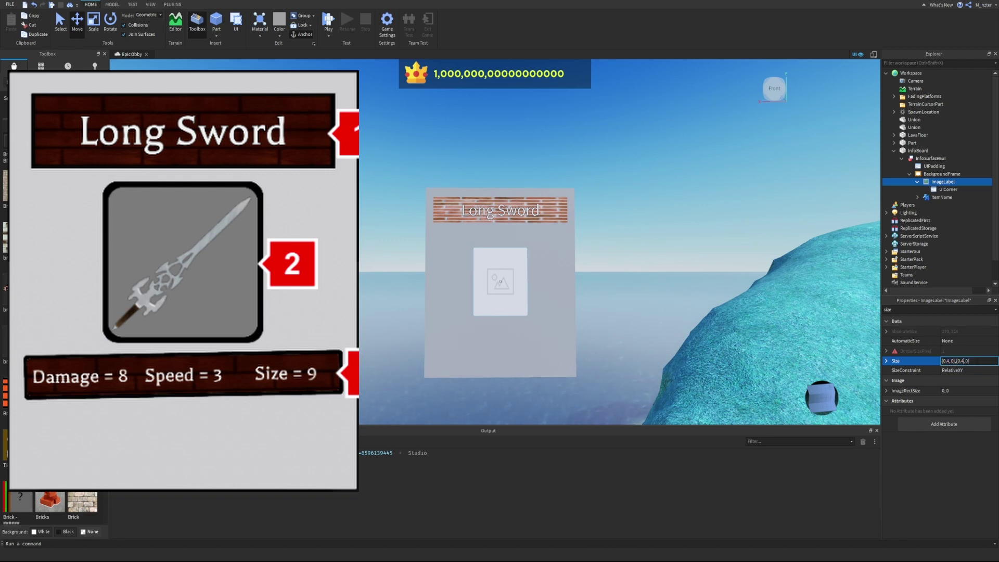
key("BackSpace")
type("5")
key("Return")
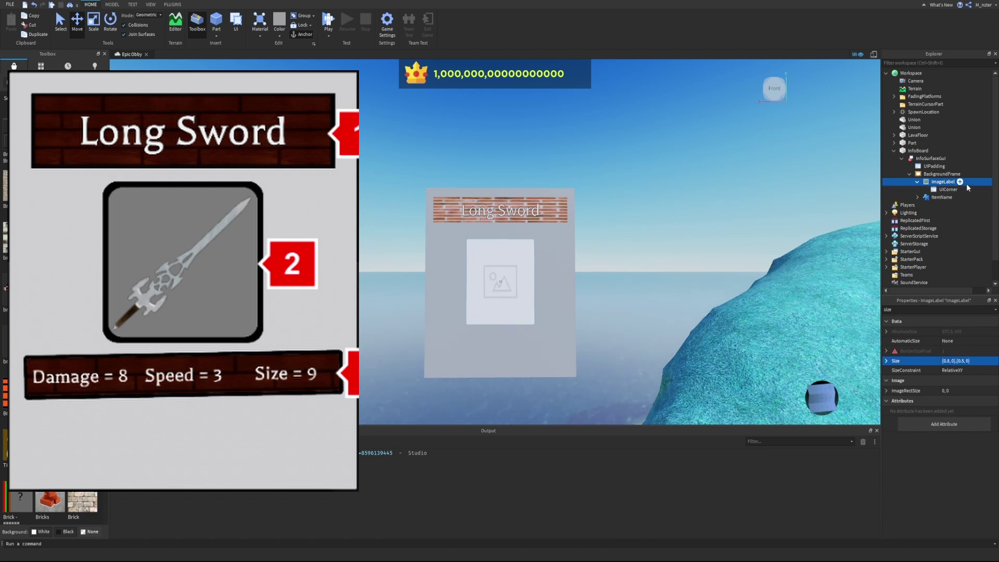
- Set the UICorner's corner radius to a scale of 0.05 and increase it to 0.1, with an offset of 0
left_click(949, 189)
left_click(953, 331)
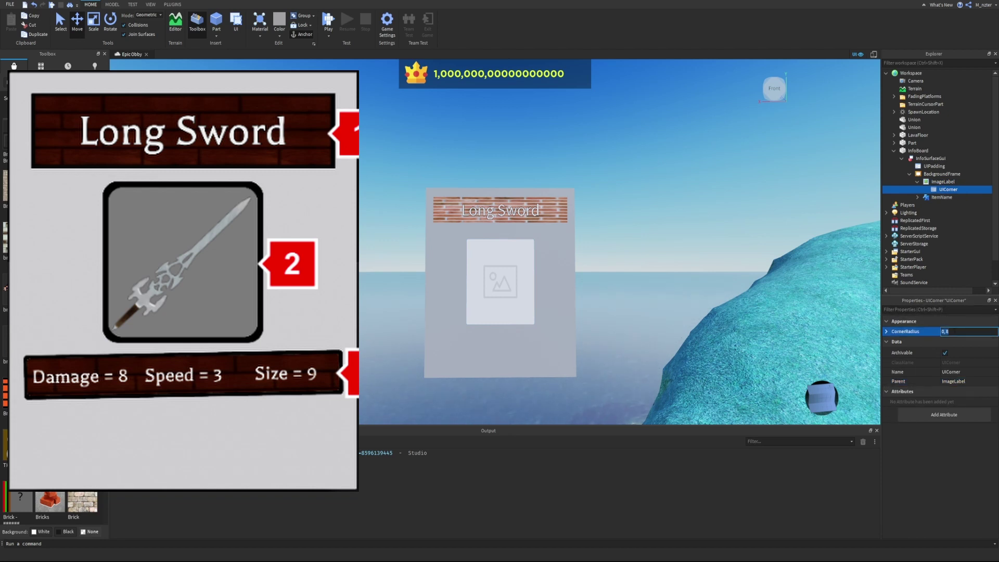
key("BackSpace")
type("0.05")
key("Return")
left_click(955, 332)
left_click(946, 331)
key("BackSpace")
type("1")
key("Return")
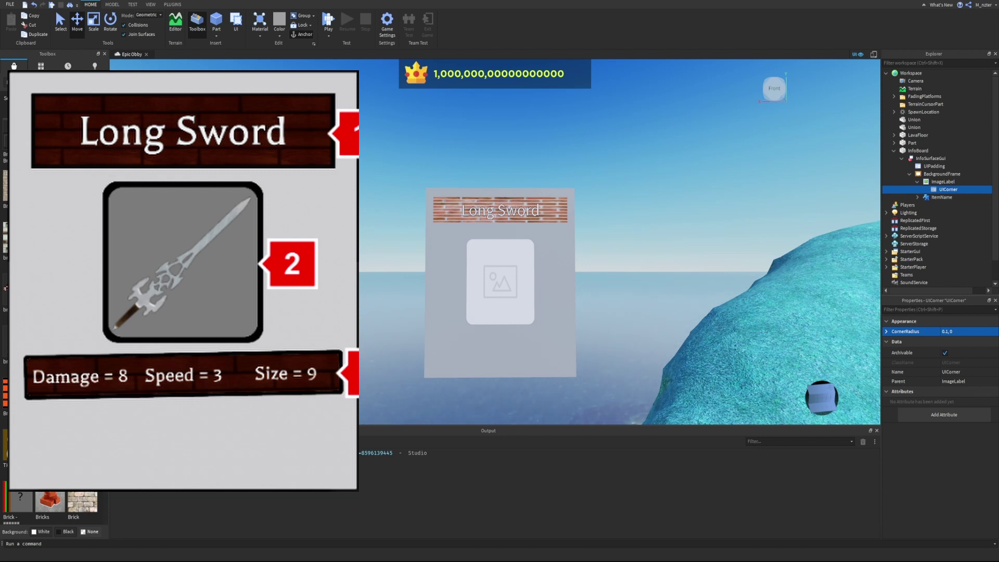
- Find a sword image in the Toolbox and set the ImageLabel's image to asset ID 324247036
key("Return")
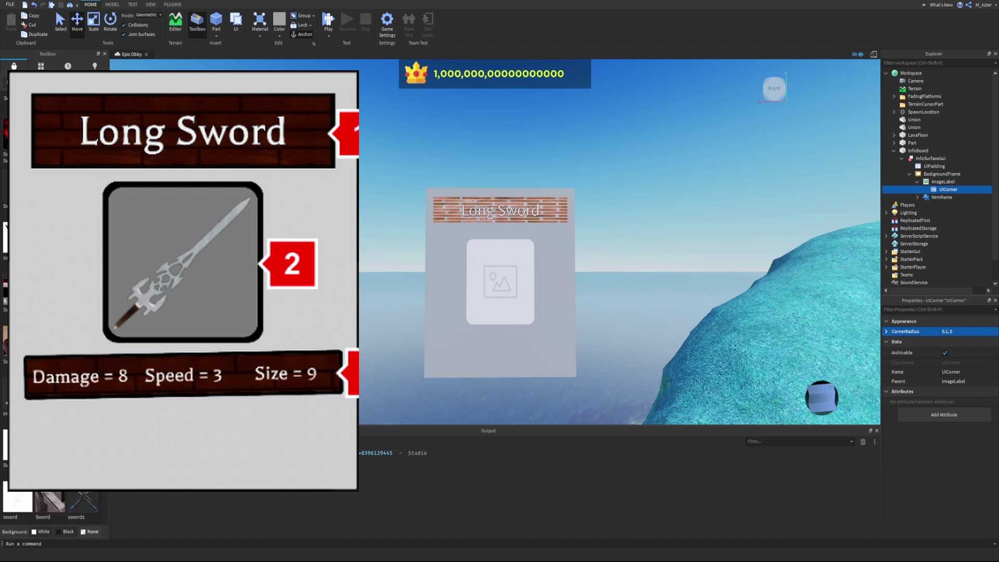
left_click(942, 182)
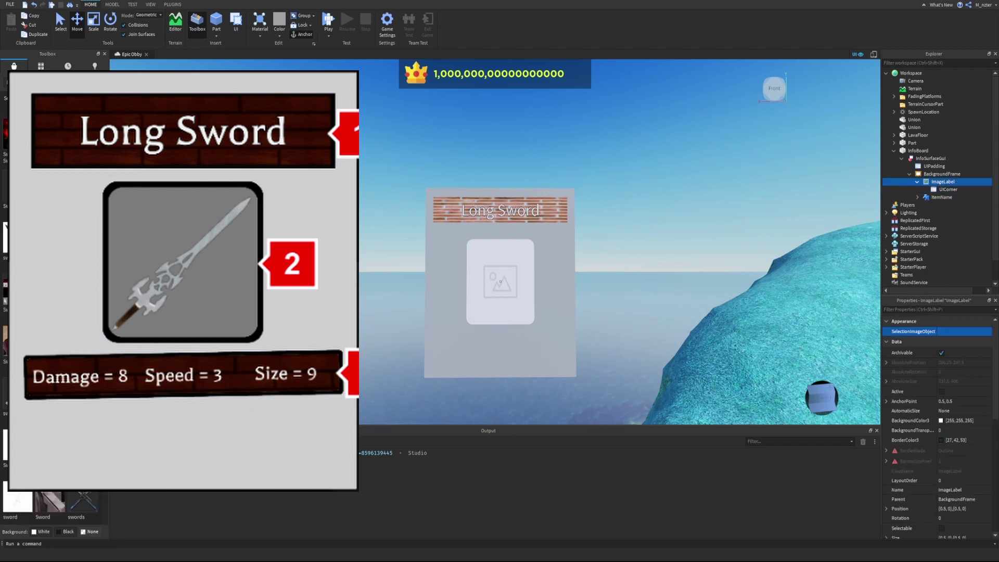
left_click(941, 309)
type("ima")
left_click(968, 352)
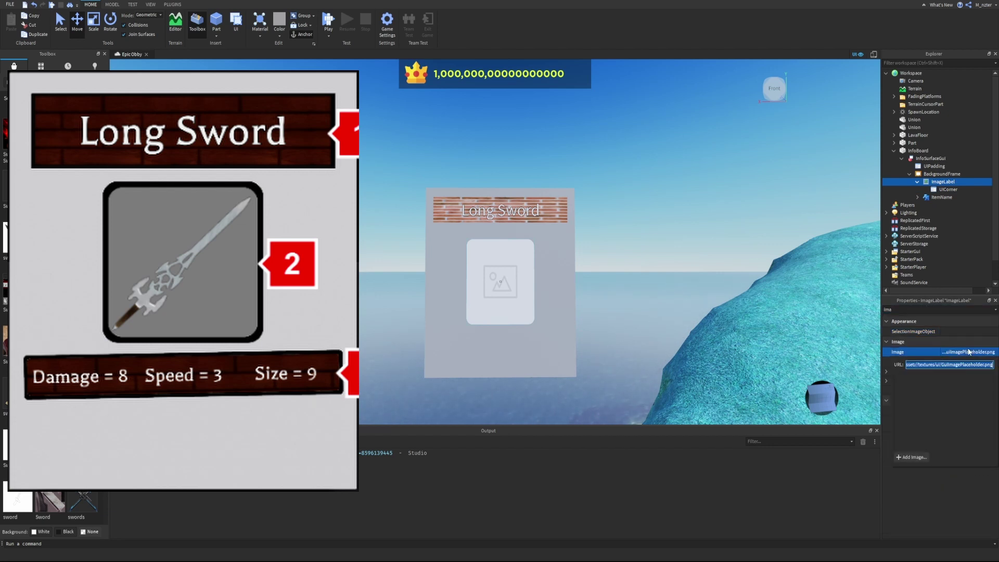
type("324247036")
key("Return")
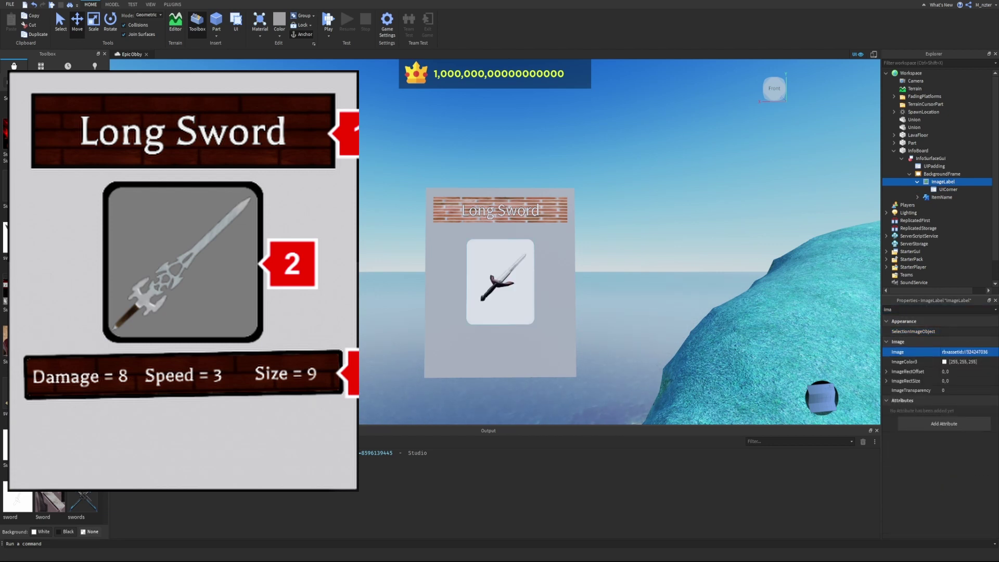
- Set the ImageLabel's background colour to dark grey (80, 80, 80)
double_click(940, 310)
type("bac")
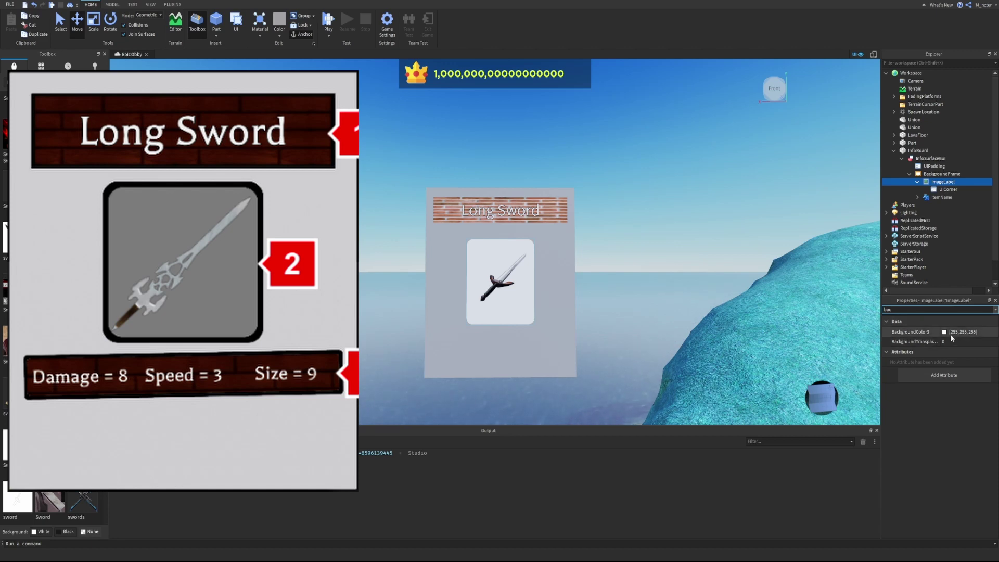
left_click(947, 333)
left_click_drag(587, 275, 590, 265)
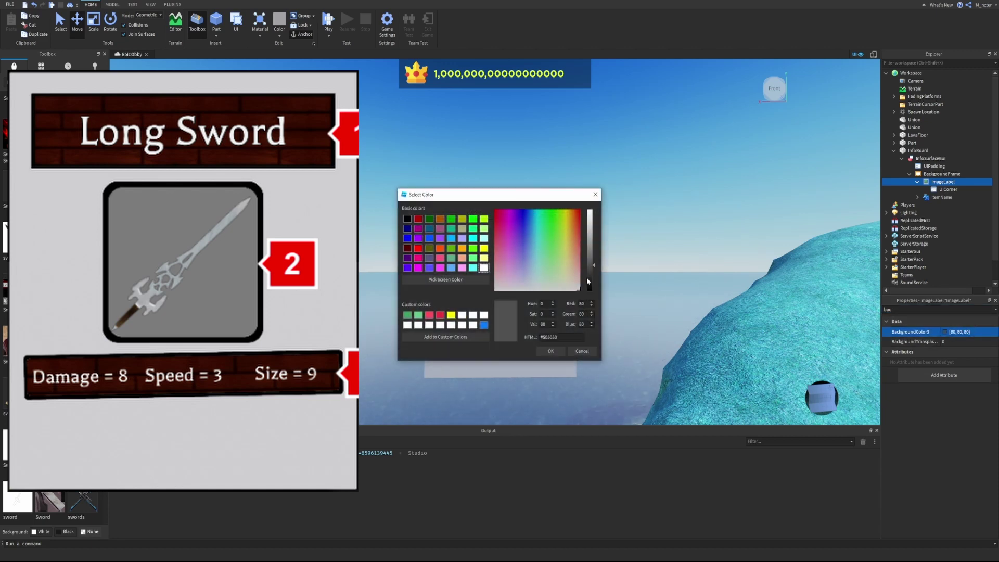
key("Return")
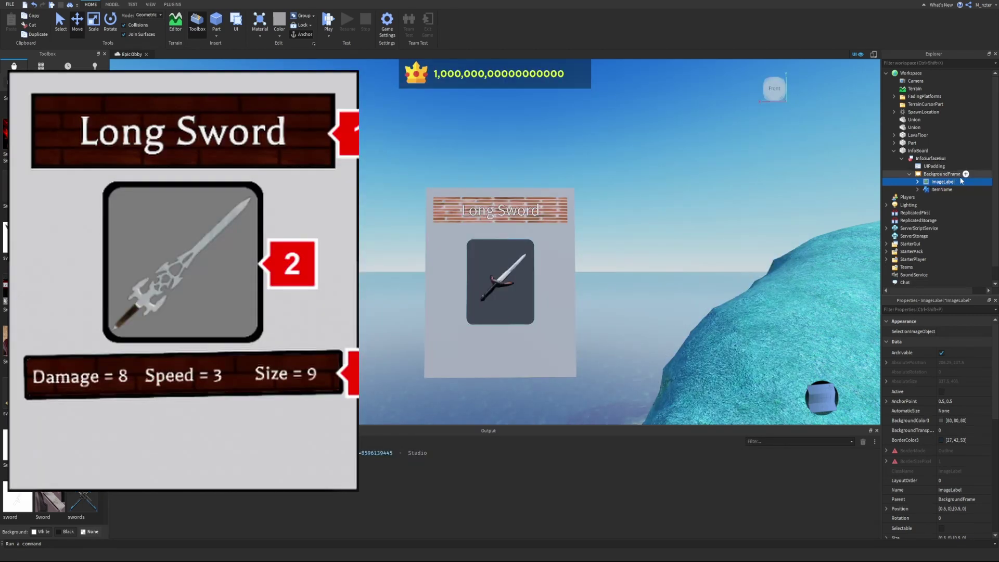
- Rename the sword ImageLabel as Image
double_click(951, 182)
type("Image")
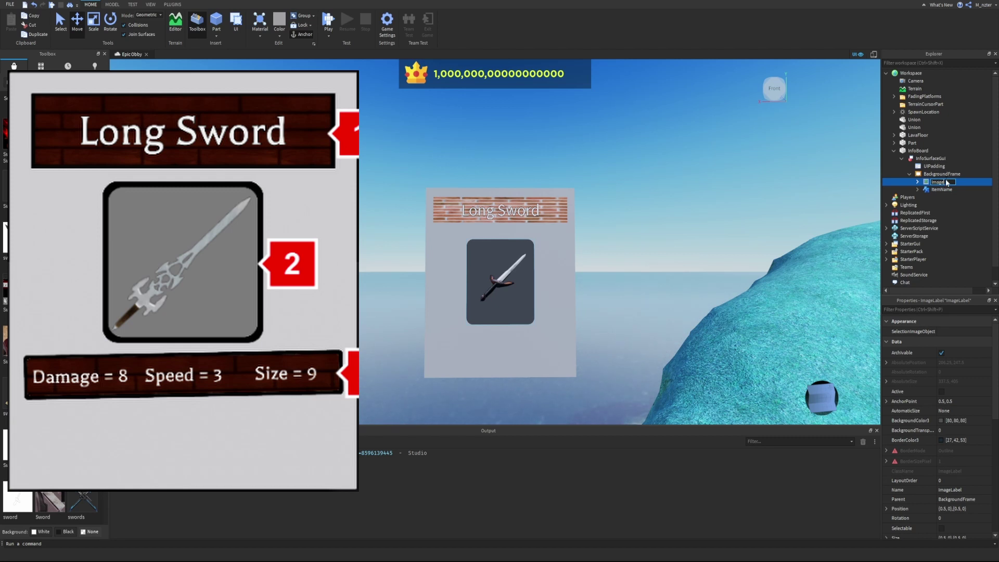
key("Return")
- Insert a Frame into BackgroundFrame and name it StatsFrame
left_click(965, 175)
type("F")
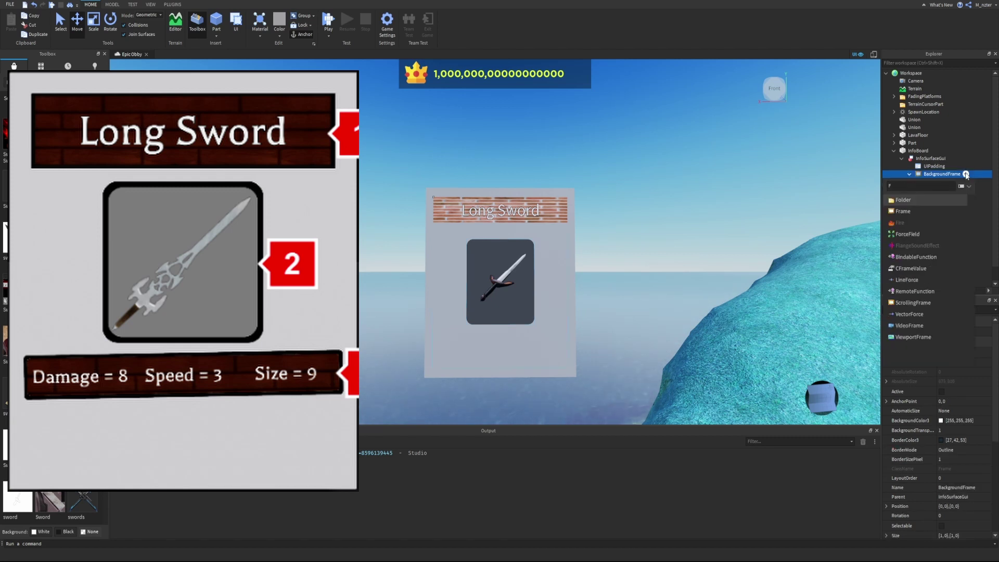
key("Down")
key("Return")
double_click(936, 182)
type("StatsFrame")
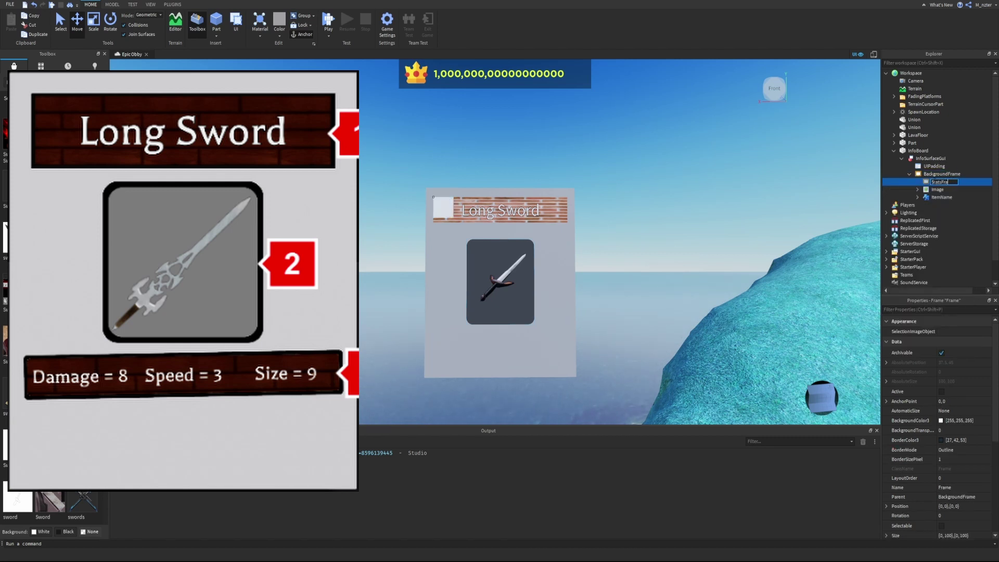
key("Return")
- Add a UIListLayout and a TextLabel to StatsFrame
left_click(959, 182)
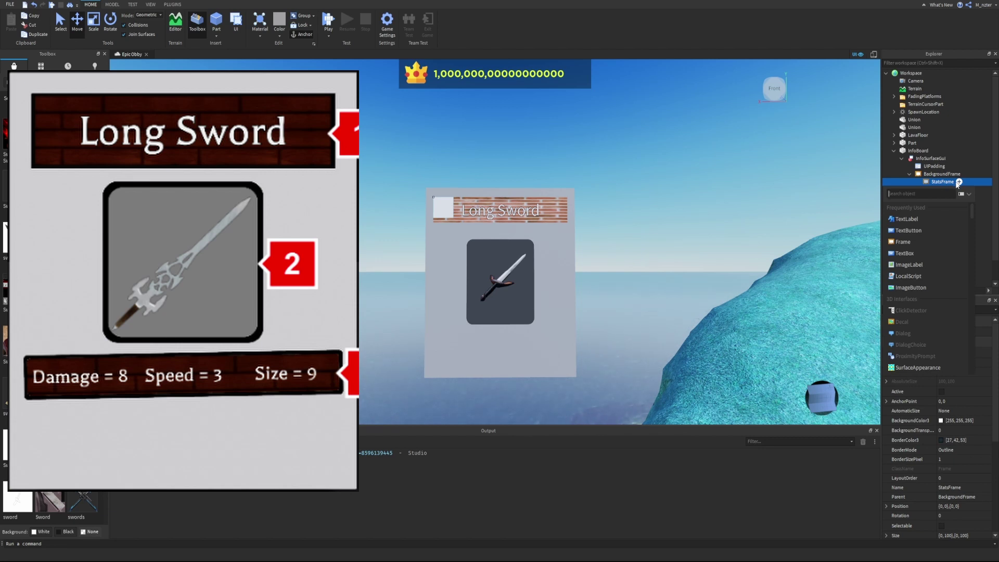
type("UIL")
key("Return")
left_click(960, 182)
type("UIListLayout")
key("Return")
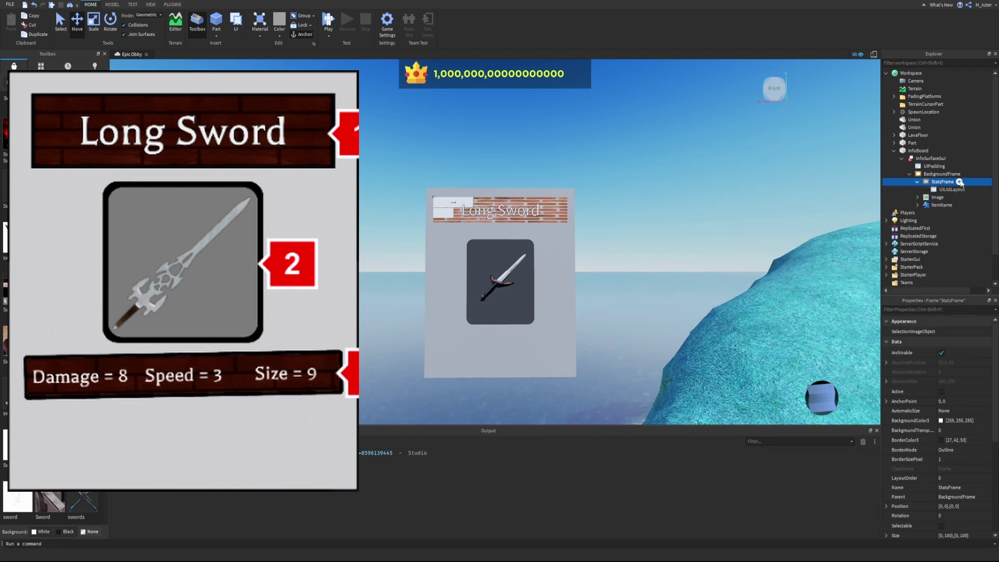
- Set the size of StatsFrame to {1, 0},{0.3, 0} and reduce its height scale to 0.2
double_click(947, 183)
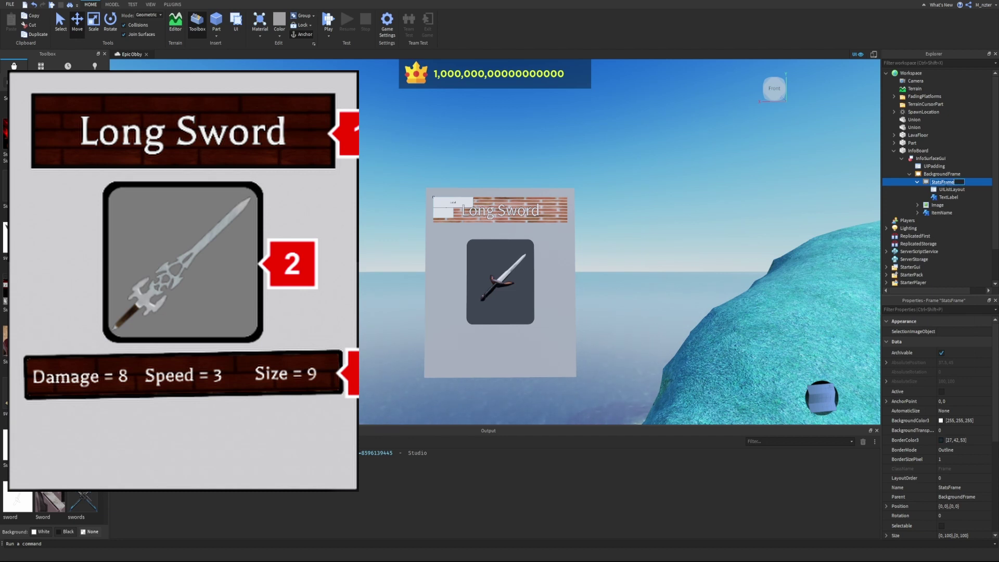
left_click(948, 306)
type("size")
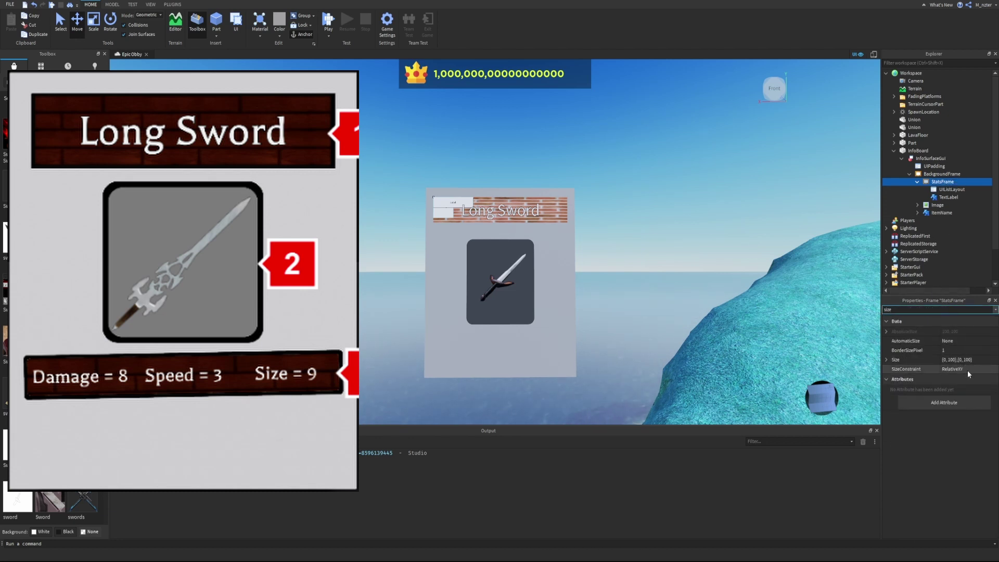
left_click(957, 359)
type("1")
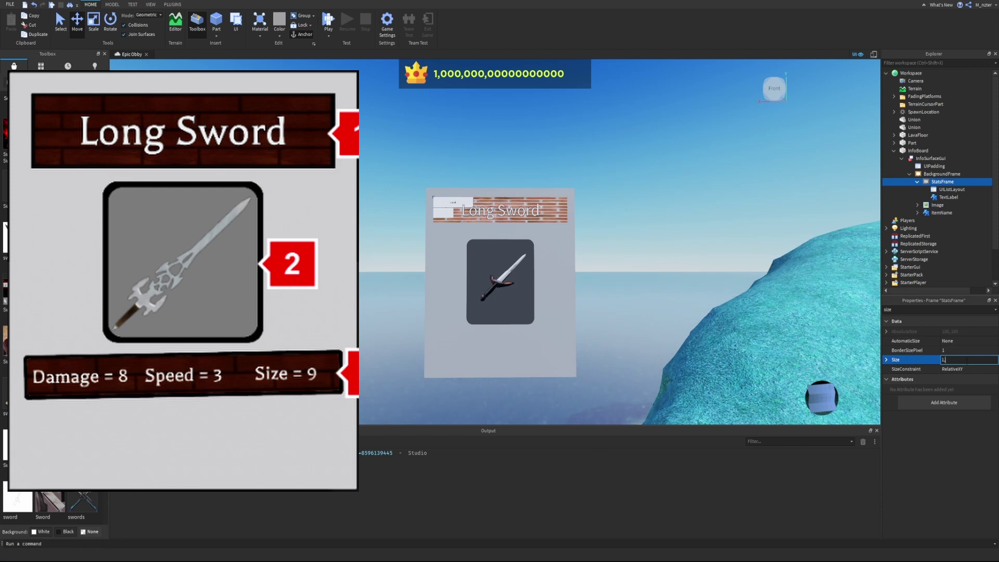
type(",0,.3")
key("Return")
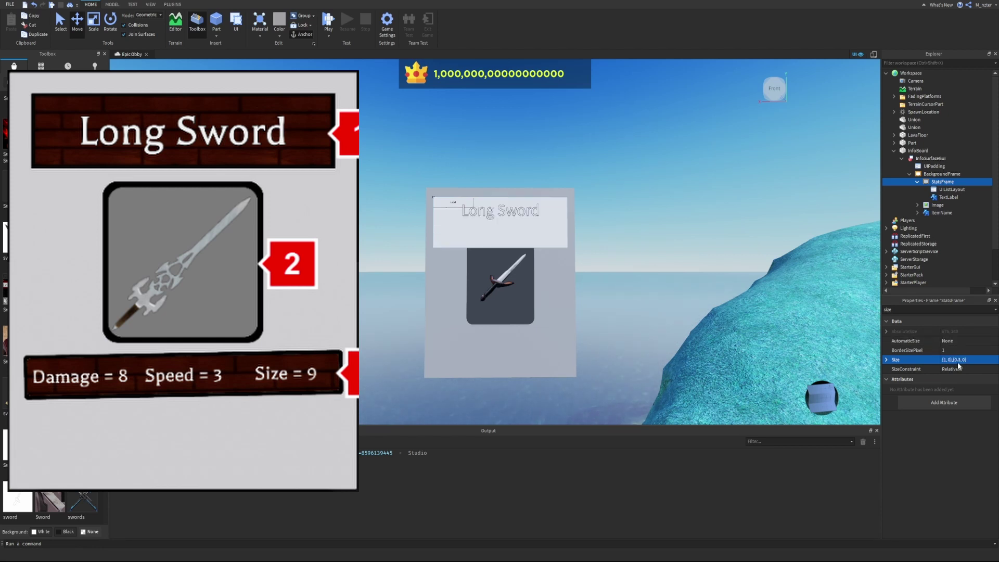
left_click(959, 361)
left_click_drag(958, 360, 961, 360)
key("Return")
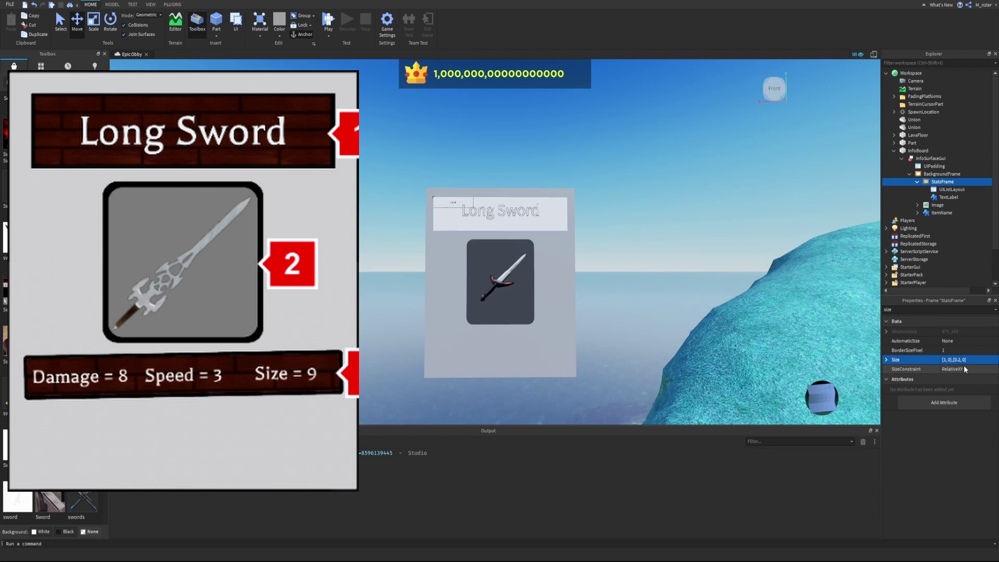
- Set StatsFrame's anchor point to 0.5, 0.9 and its position to {0.5, 0},{0.9, 0}
left_click(945, 309)
key("ctrl+a")
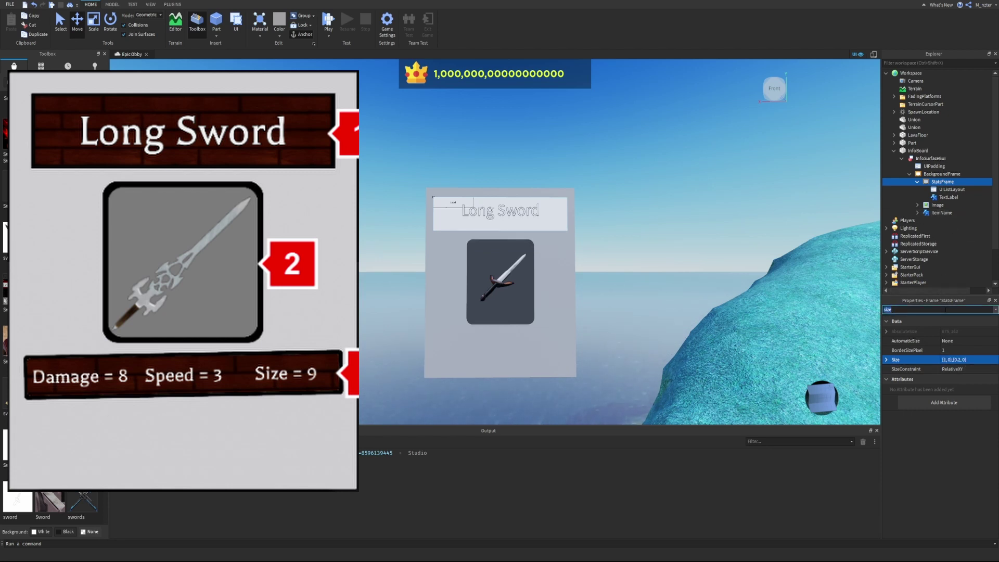
type("po")
left_click(962, 342)
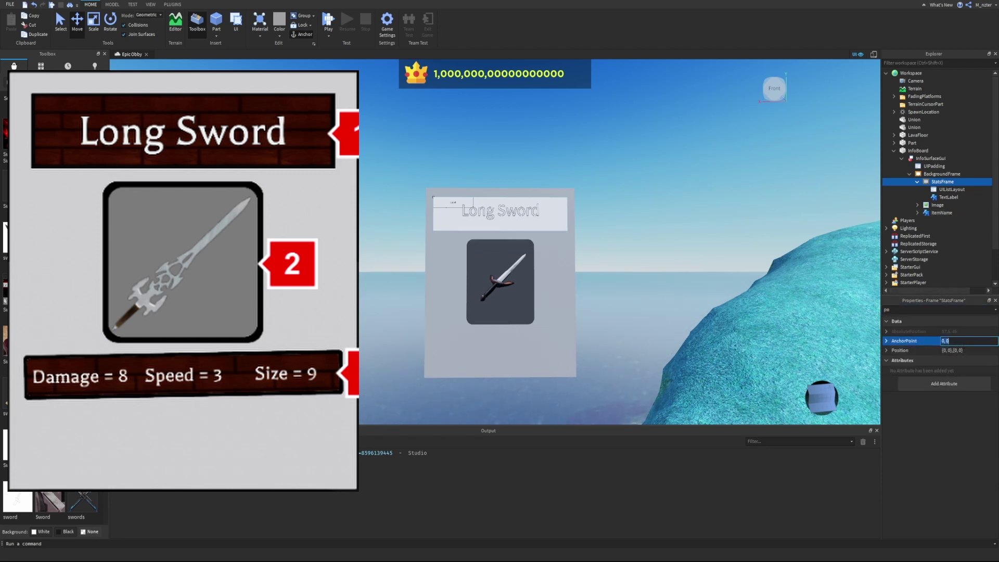
key("BackSpace")
type(".5,.9")
key("Return")
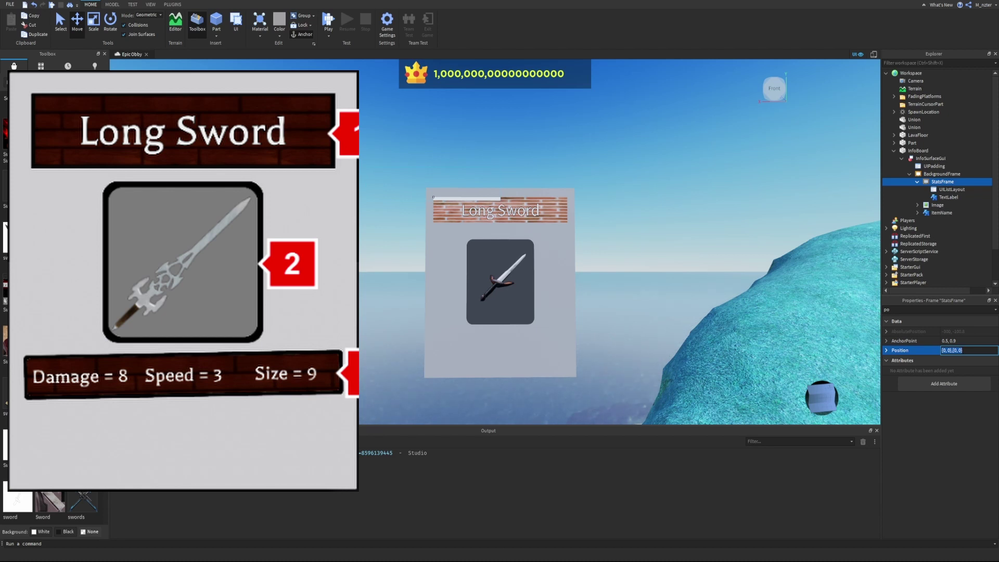
key("BackSpace")
type(".5, 0},{0.9, 0")
key("Return")
- Align StatsFrame with the board's lower edge by setting its vertical position scale to 1 and its anchor point to 0.5, 1
left_click(962, 351)
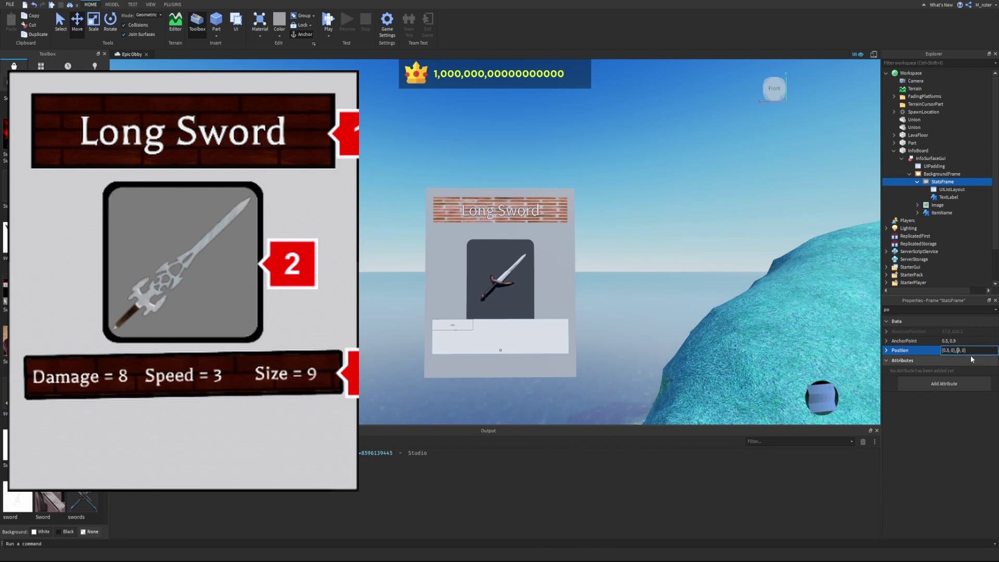
type("1")
key("Return")
left_click(962, 340)
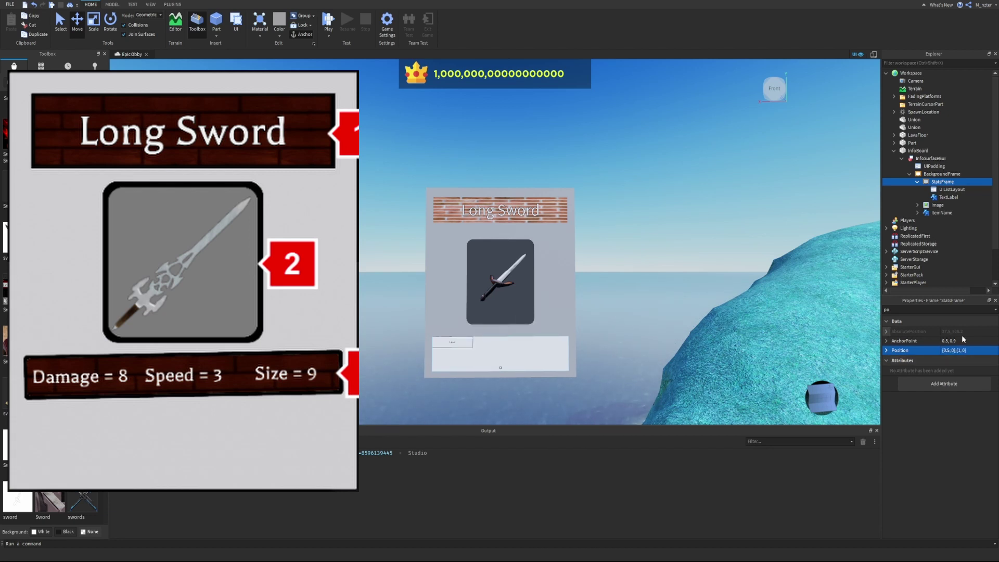
key("BackSpace")
key("BackSpace")
key("BackSpace")
type("1")
key("Return")
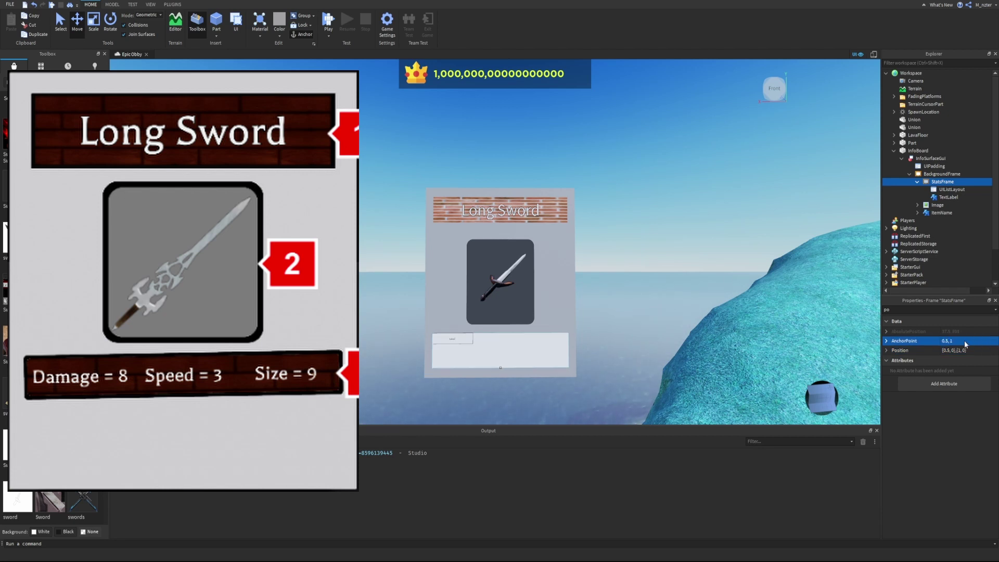
- Set the size of the TextLabel in StatsFrame to {1, 0},{1, 0}
left_click(948, 197)
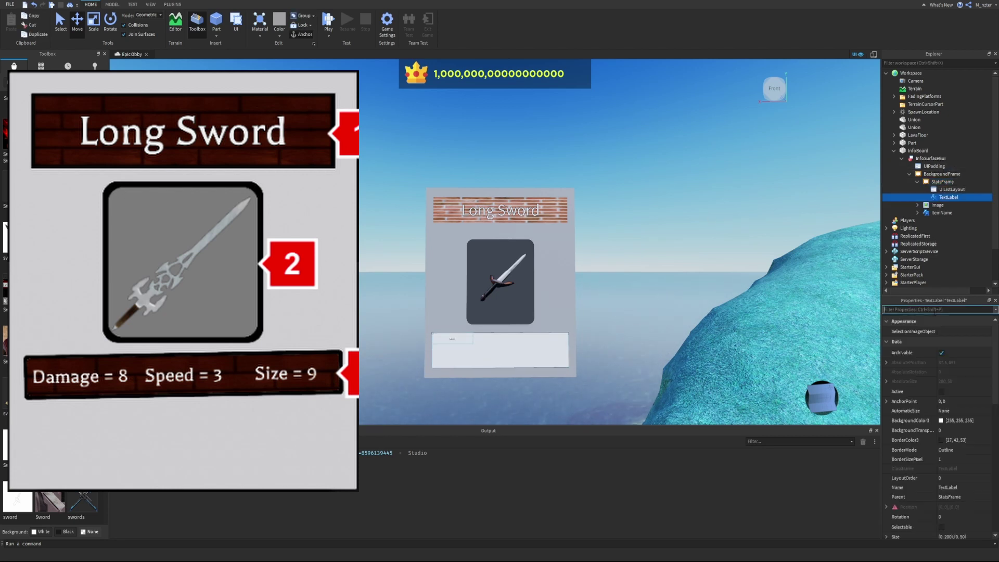
type("size")
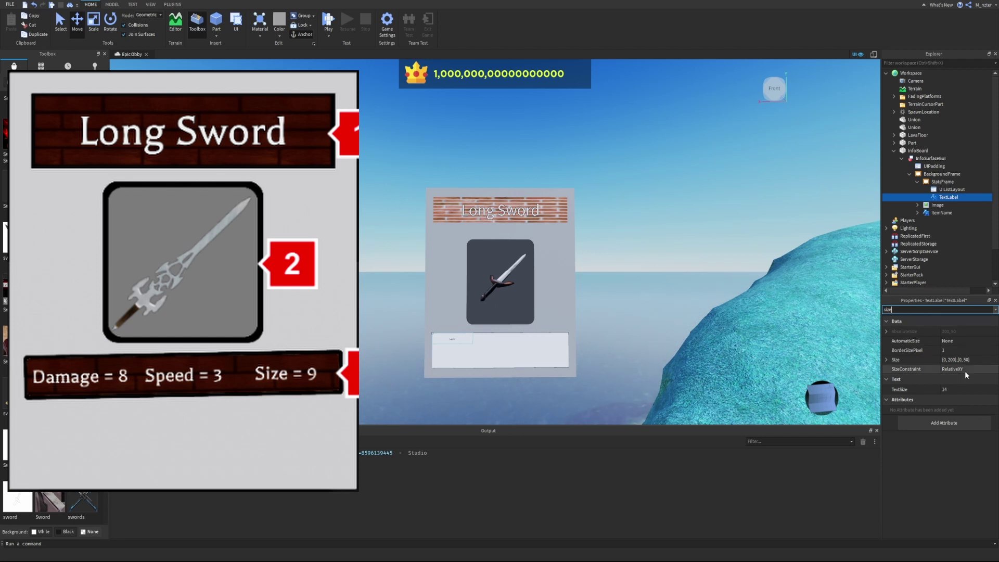
left_click(956, 360)
type("1,0,1,")
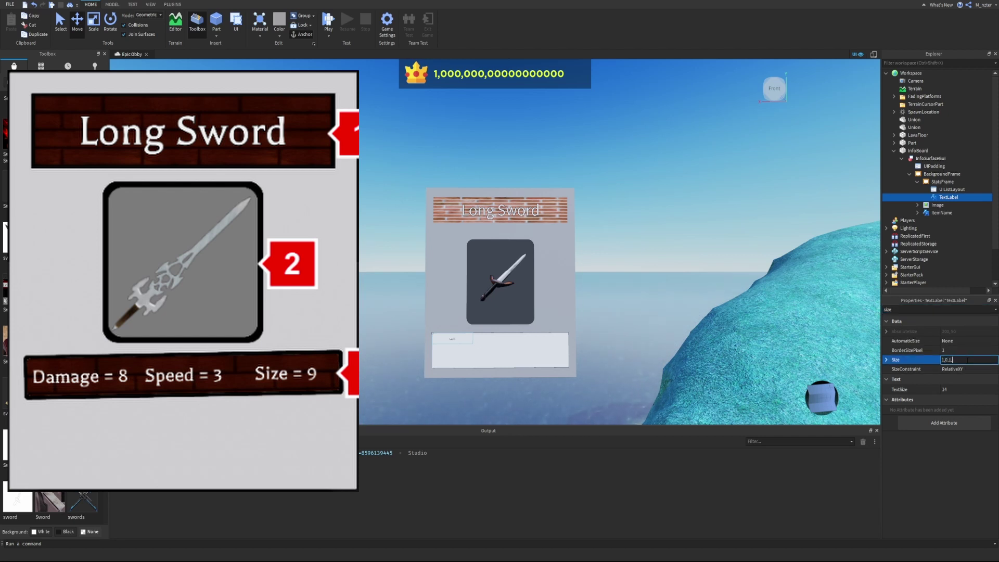
type("0")
key("Return")
- Set the stats TextLabel's text to "Damage = 8" and enable TextScaled
left_click(952, 310)
type("te")
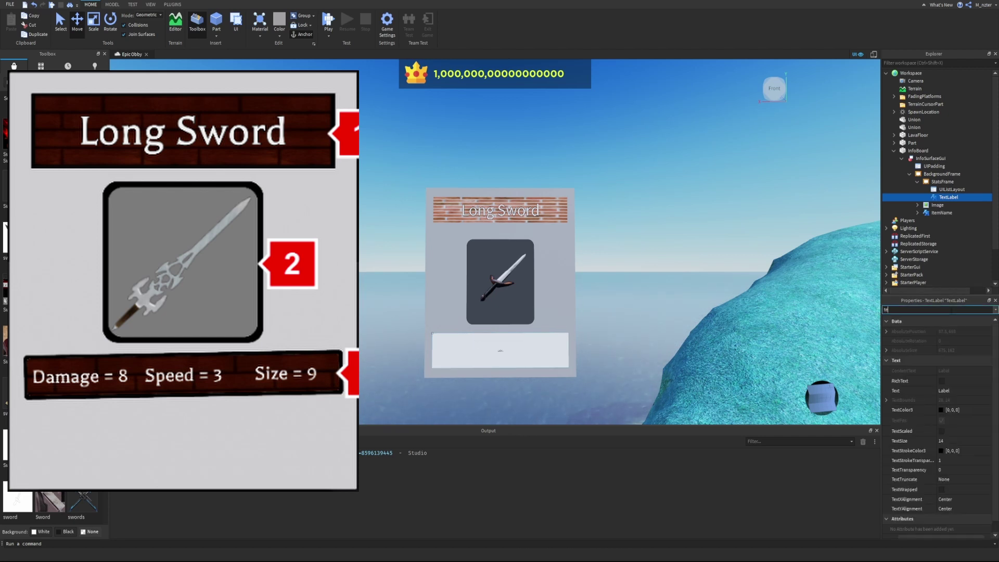
type("xt")
left_click(957, 353)
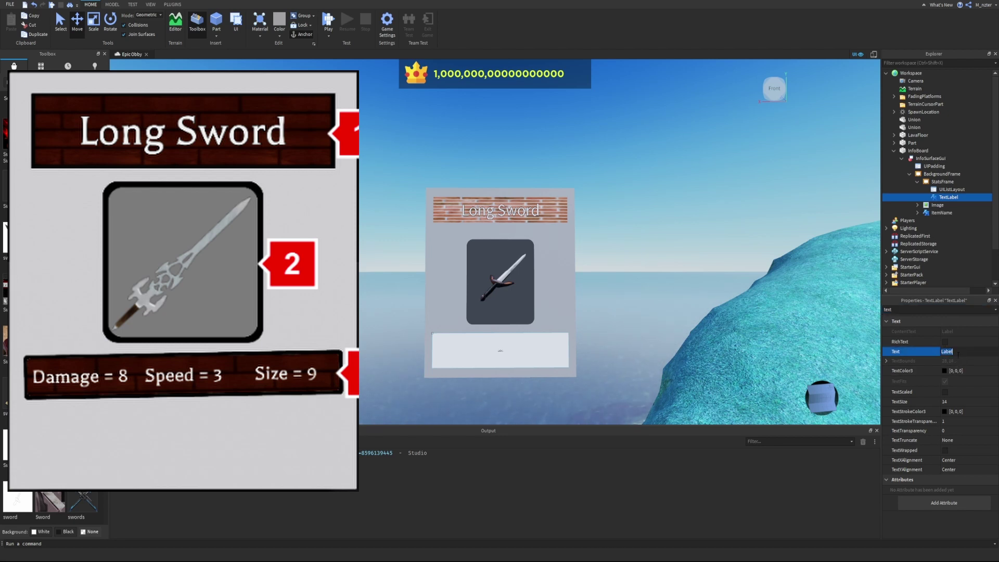
type("Damage = 8")
left_click(946, 392)
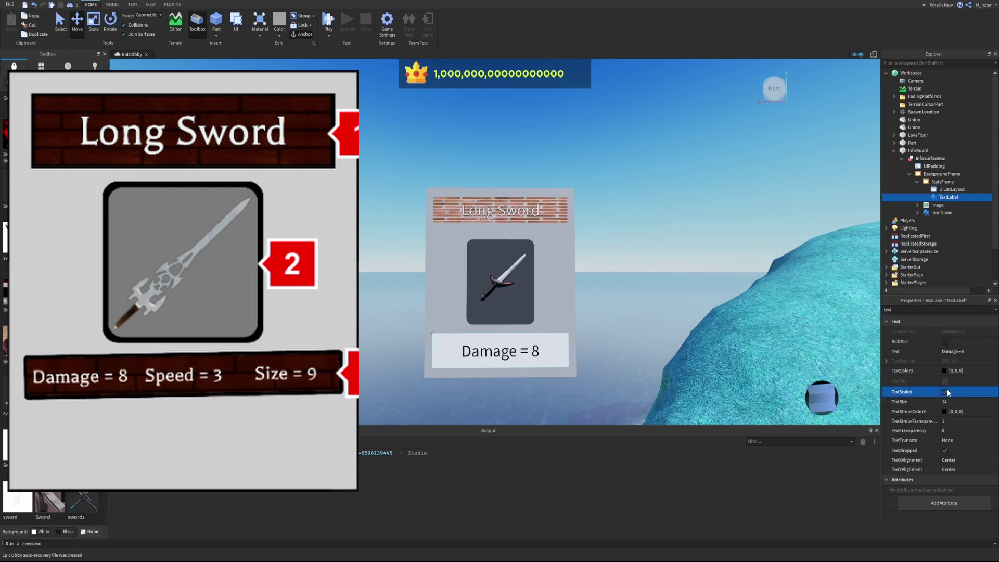
- Change the text color of the "Damage = 8" label to white
left_click(939, 373)
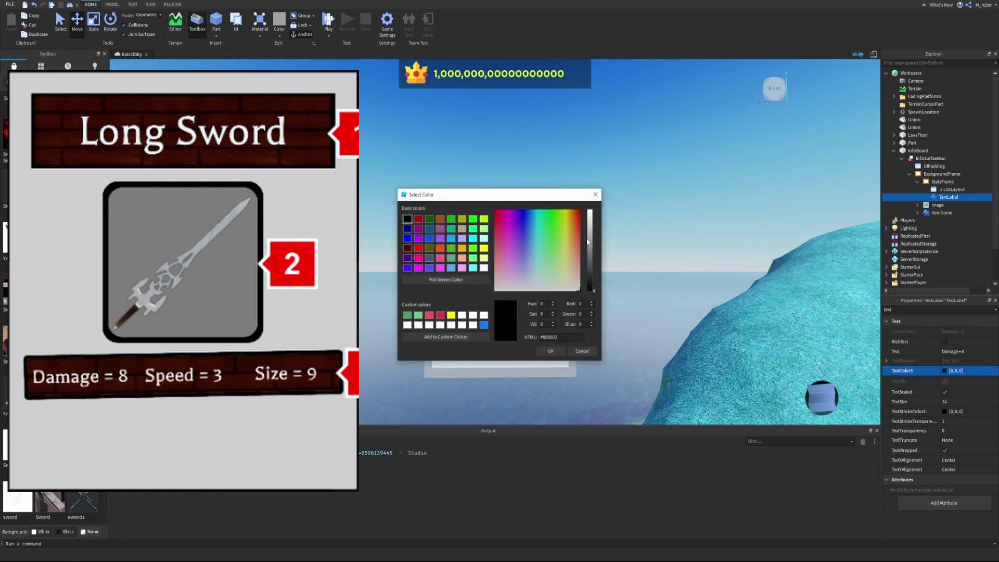
left_click_drag(588, 242, 588, 211)
left_click(596, 194)
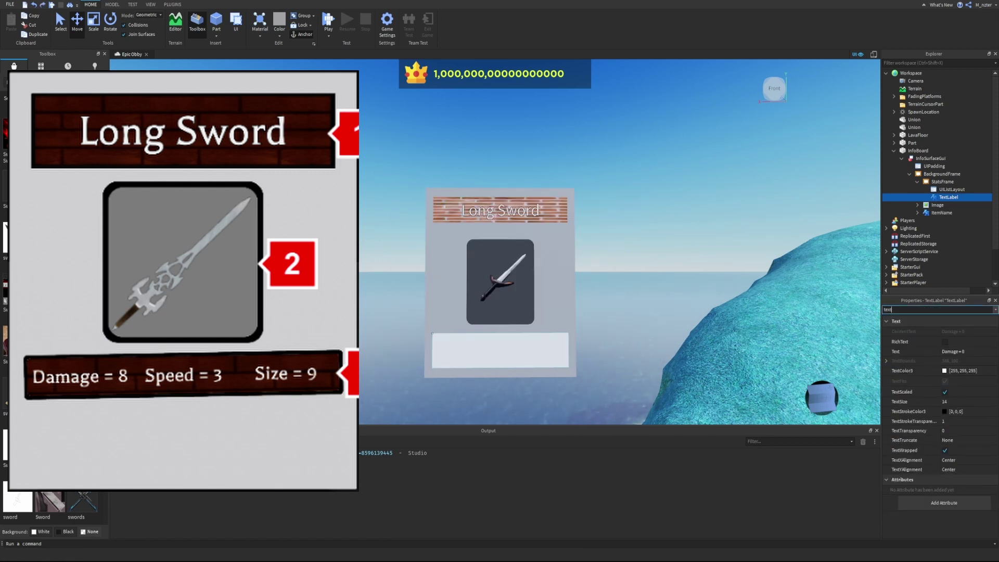
- Set the background transparency of the "Damage = 8" label to 1
key("BackSpace")
key("BackSpace")
key("BackSpace")
key("BackSpace")
type("bac")
left_click(942, 345)
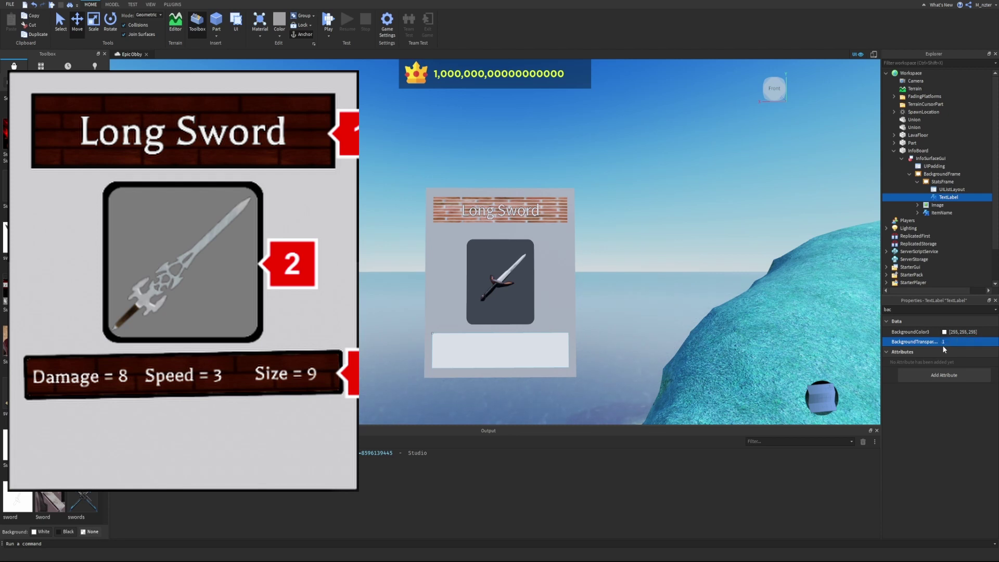
- Make StatsFrame's background fully transparent by setting its BackgroundTransparency to 1
left_click(943, 182)
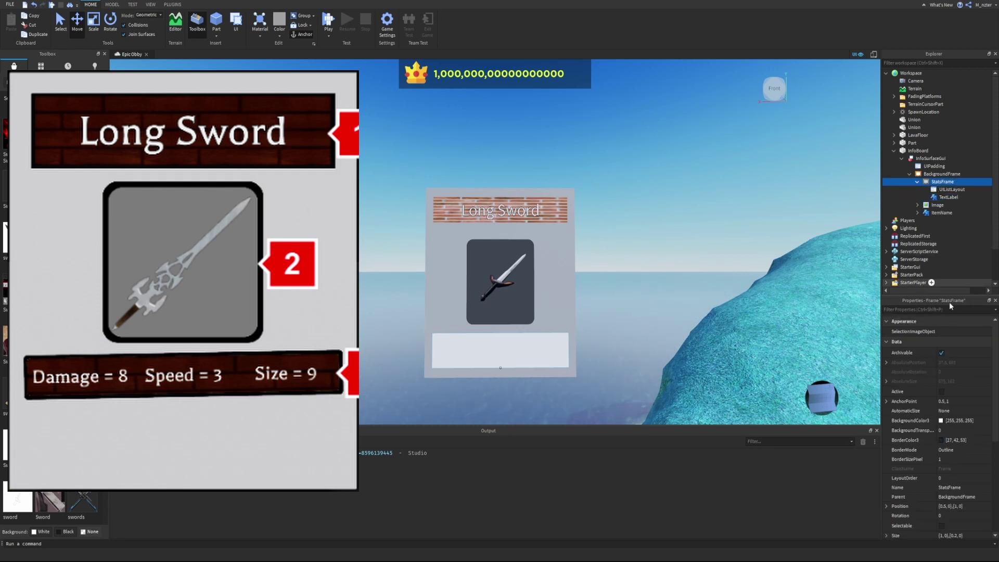
left_click(949, 309)
type("bac")
left_click(952, 341)
type("1")
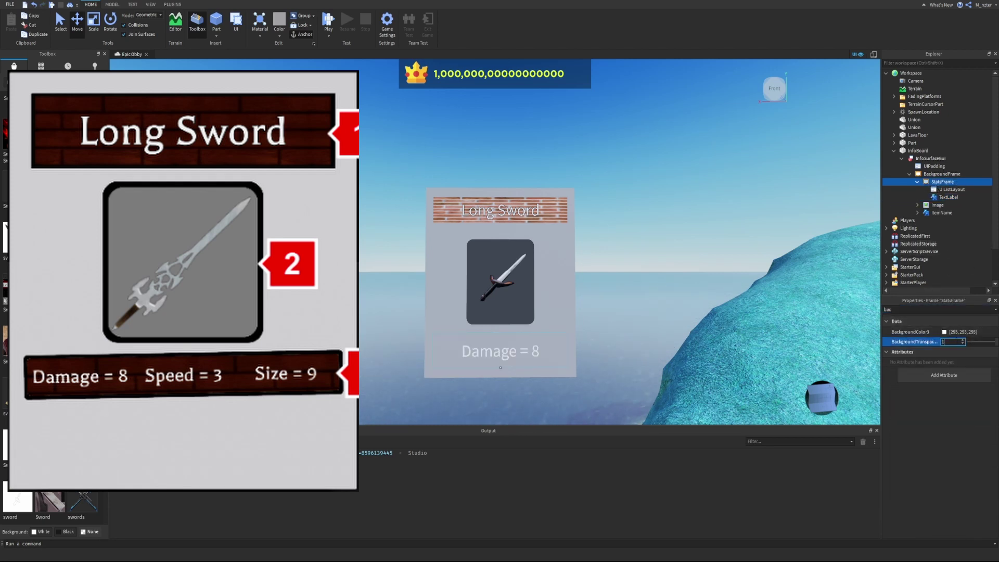
key("Return")
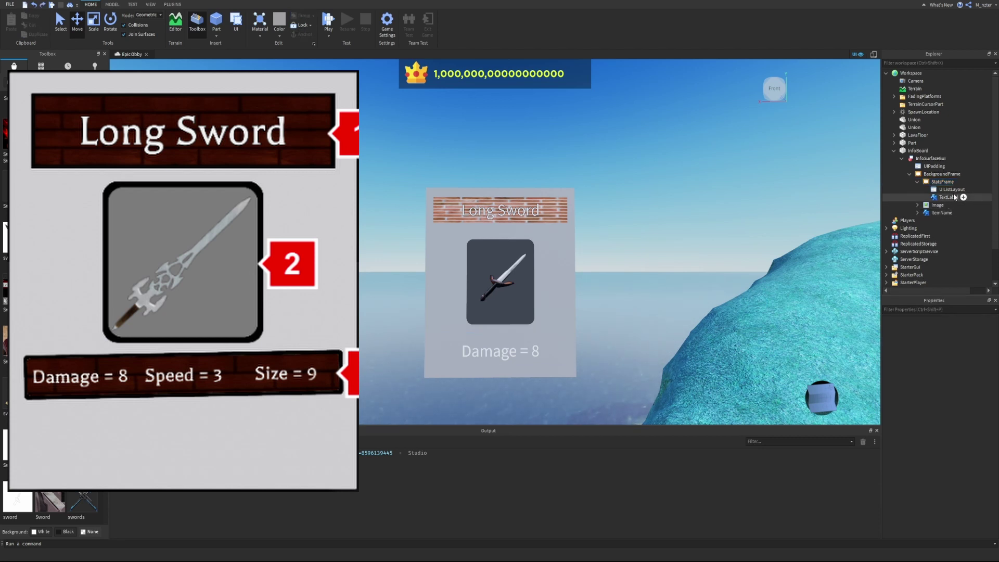
- Set the FillDirection of the UIListLayout in StatsFrame to Horizontal
left_click(951, 190)
left_click(966, 412)
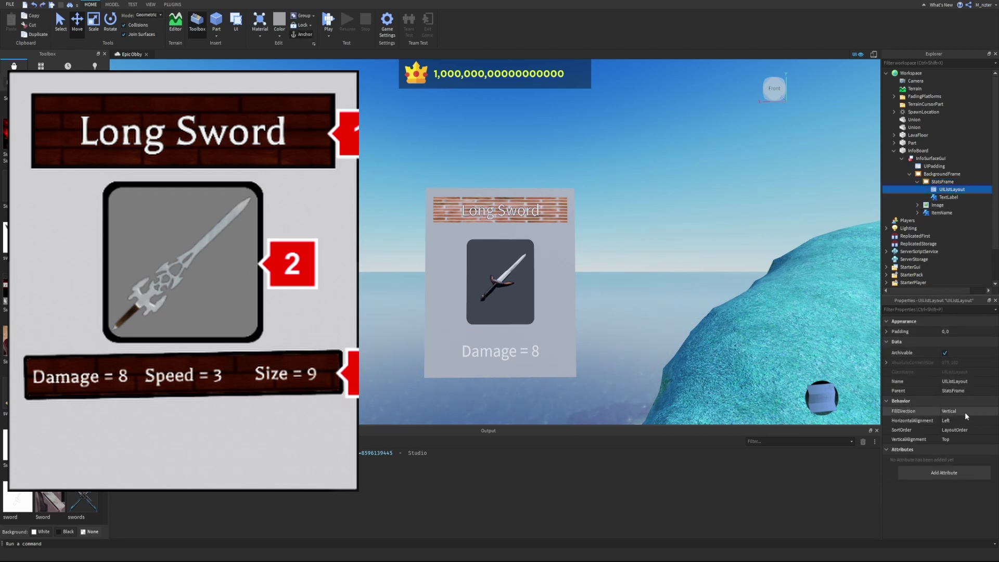
left_click(966, 421)
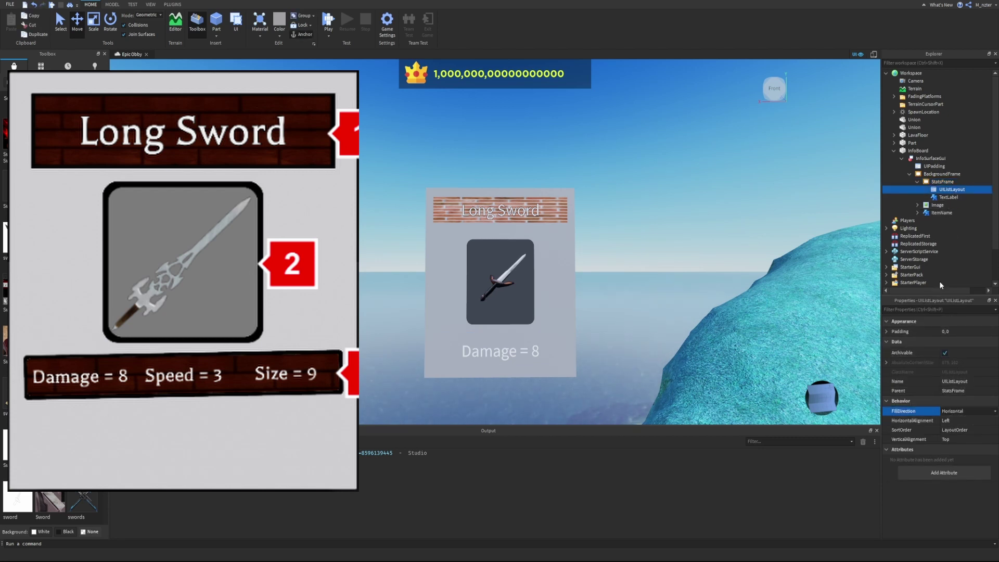
left_click(943, 200)
left_click(949, 197)
key("ctrl+d")
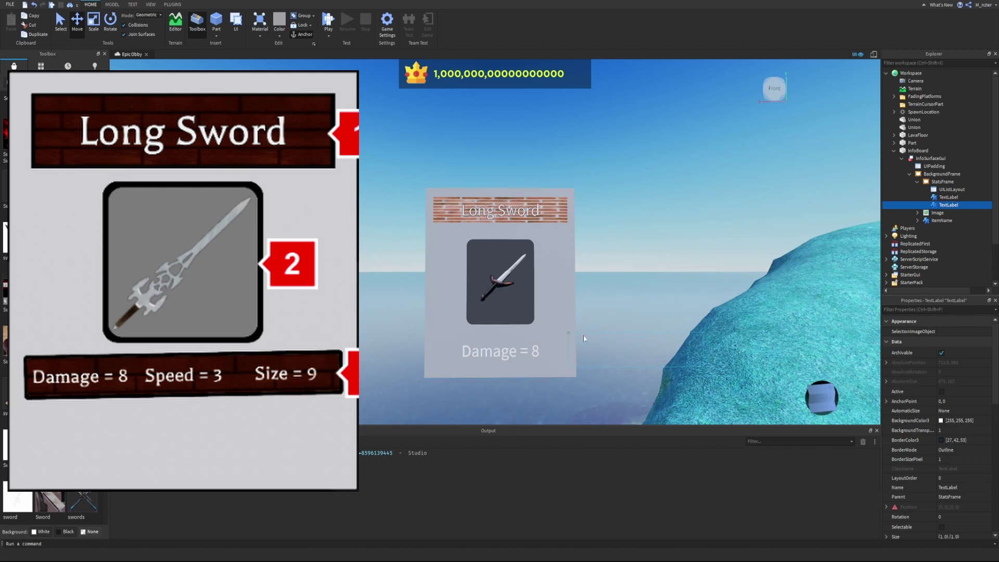
key("Delete")
- Set the width scale of the "Damage = 8" label to 0.3, making its size {0.3, 0},{1, 0}
left_click(949, 198)
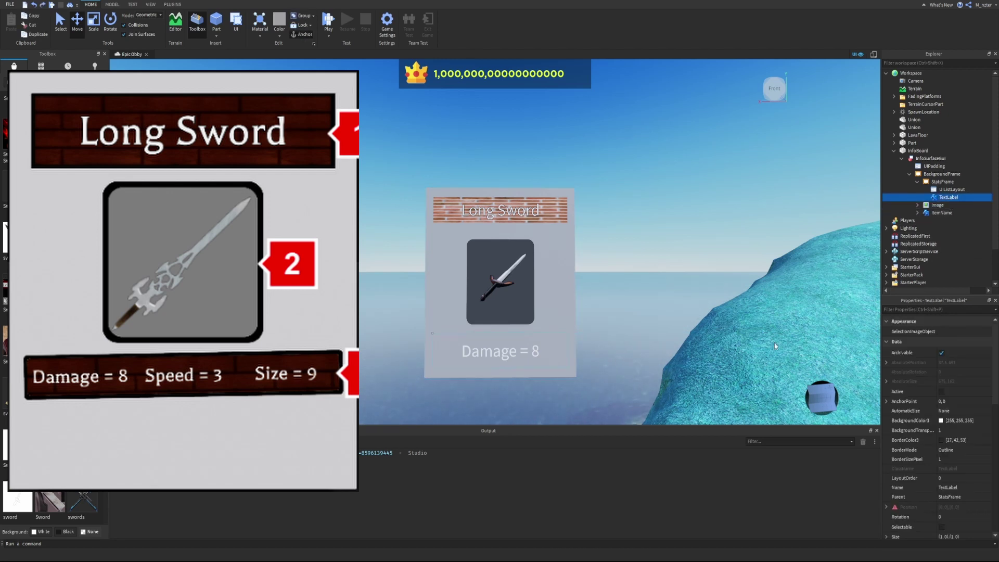
left_click(925, 311)
type("si")
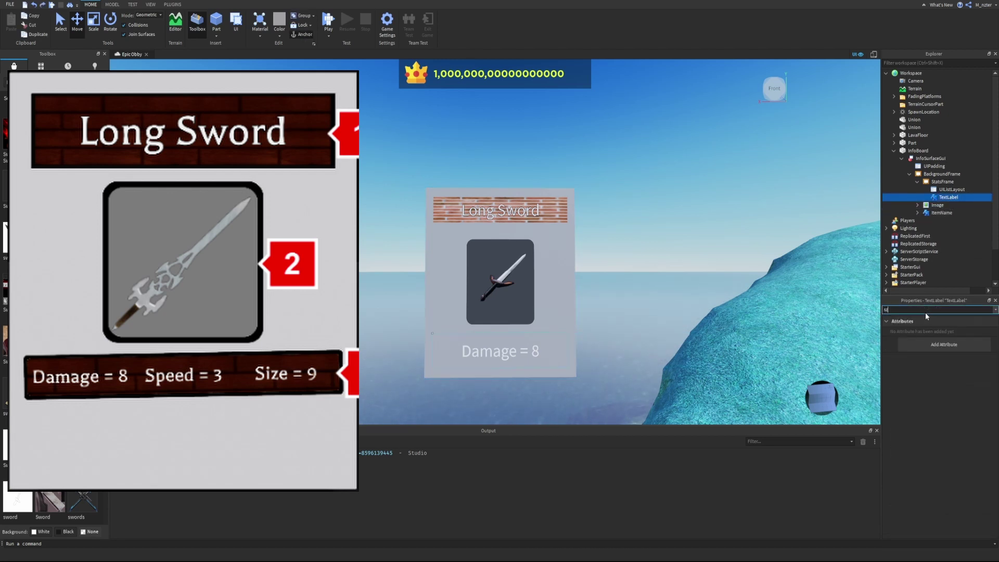
type("ze")
left_click(948, 359)
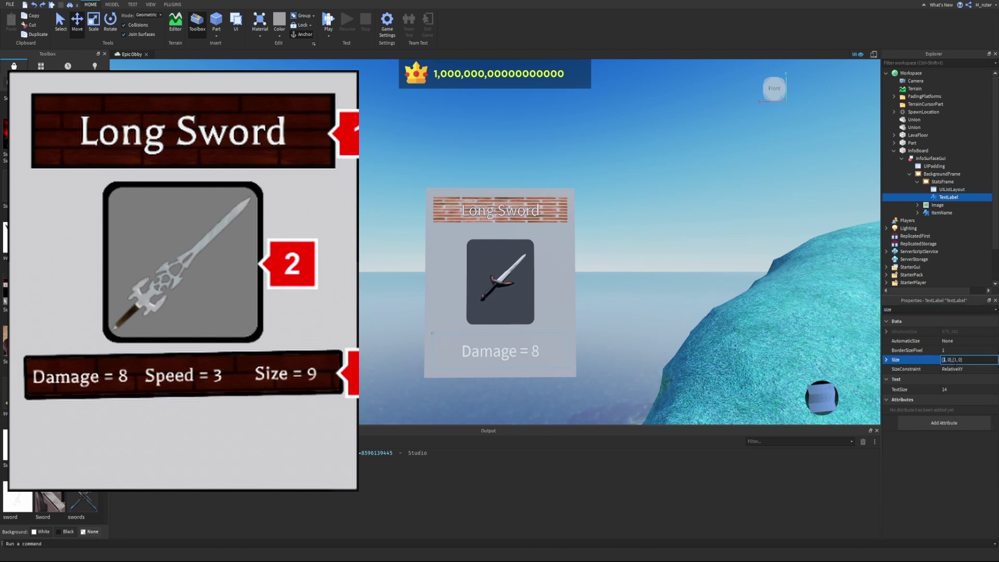
key("Delete")
type("0.3")
key("Return")
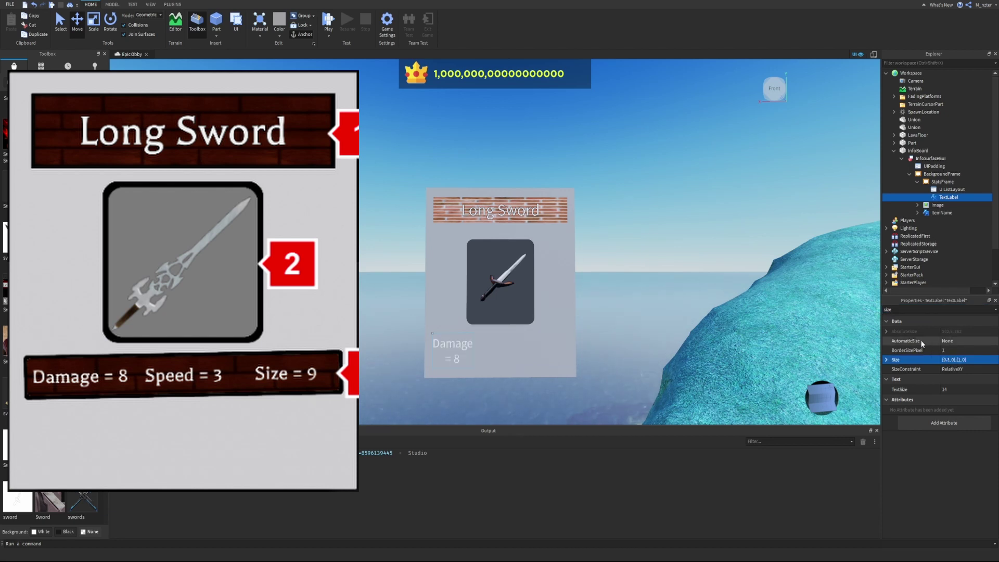
- Duplicate the "Damage = 8" label twice inside StatsFrame to get three stat labels
mouse_move(948, 198)
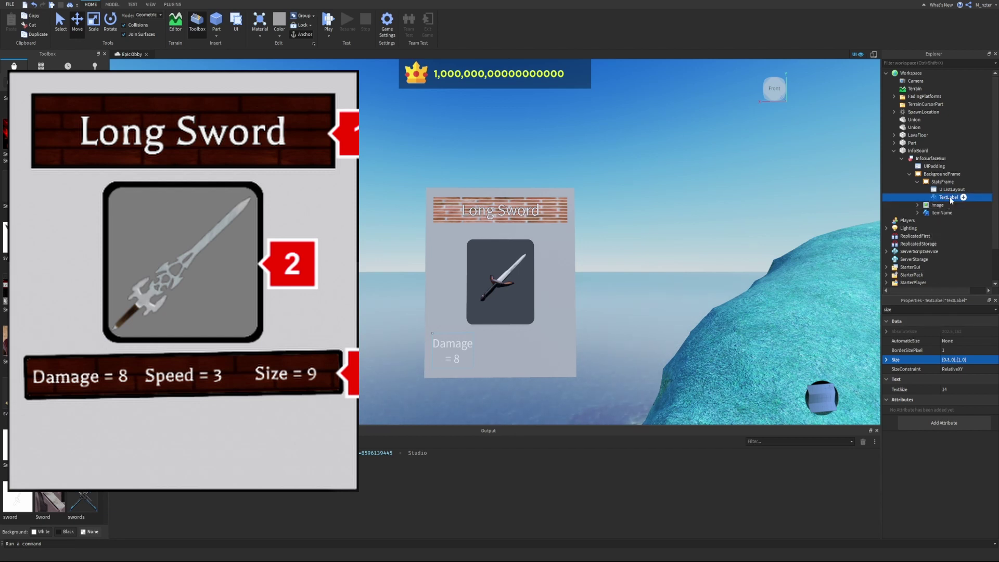
key("ctrl+d")
key("ctrl+d")
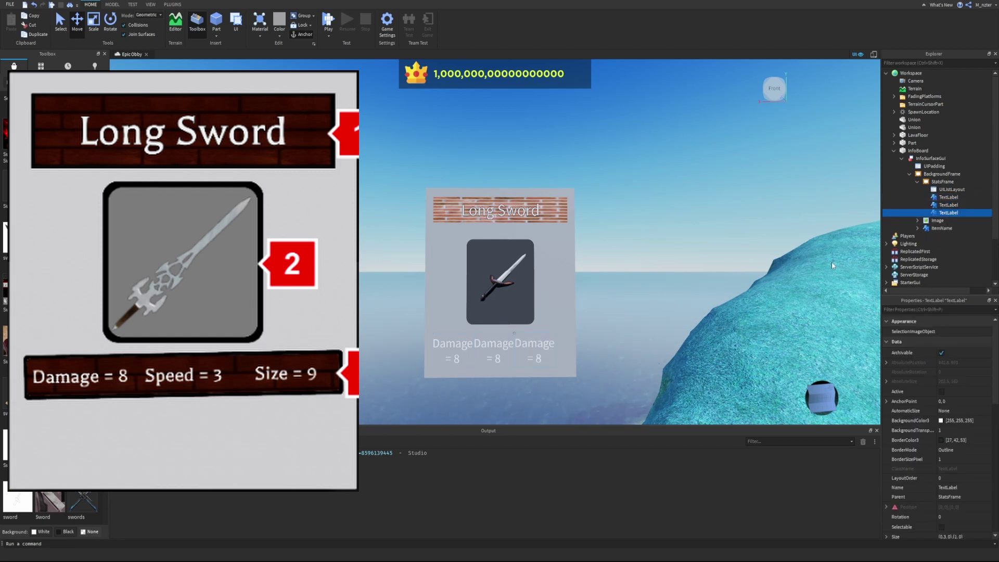
- Set the HorizontalAlignment of StatsFrame's UIListLayout to Center
left_click(952, 189)
left_click(952, 420)
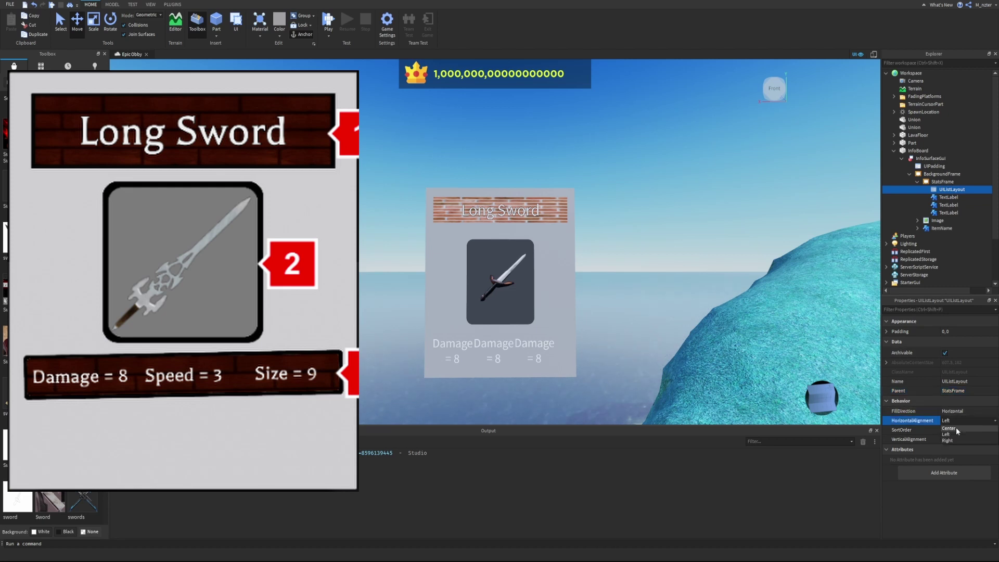
left_click(956, 427)
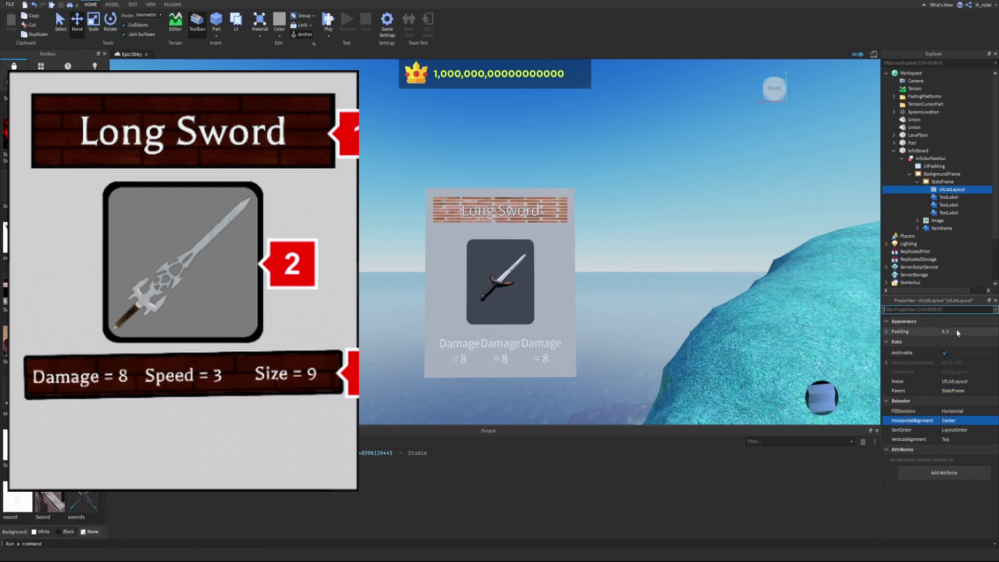
- Try a UIListLayout padding scale of 0.1, and reduce it to 0.05 to space the three stat labels
left_click(896, 332)
left_click(886, 331)
left_click(951, 341)
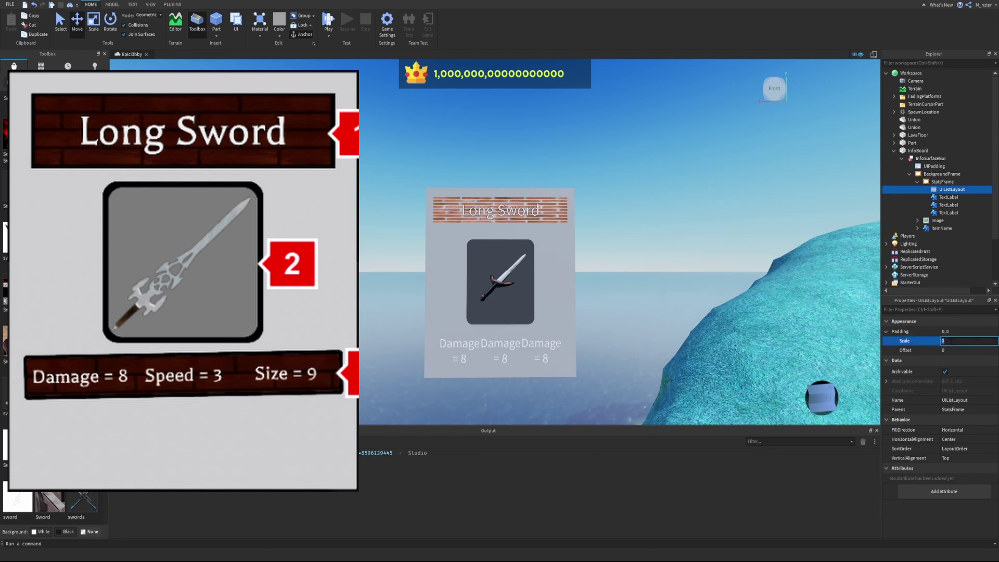
type(".1")
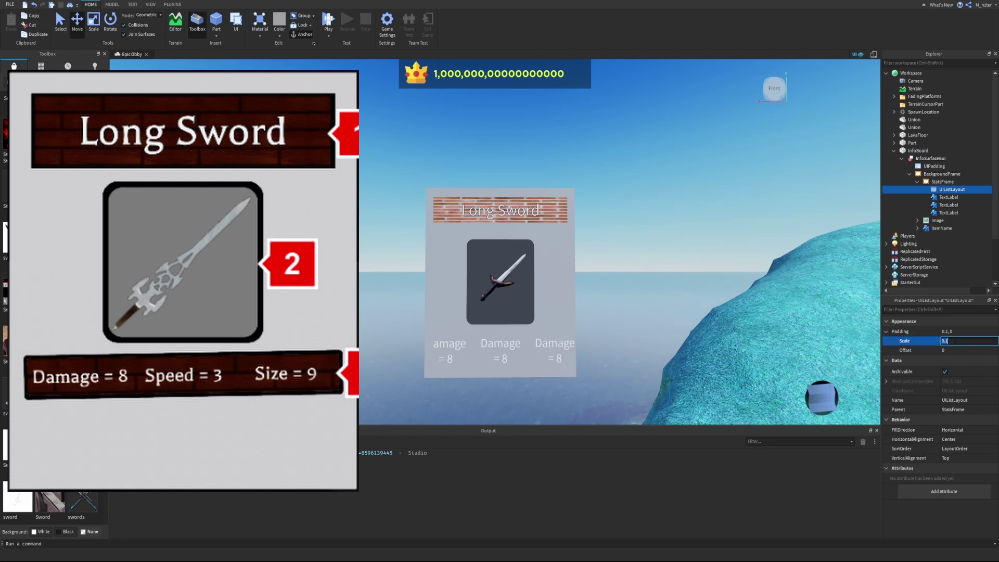
type("0.05")
key("Return")
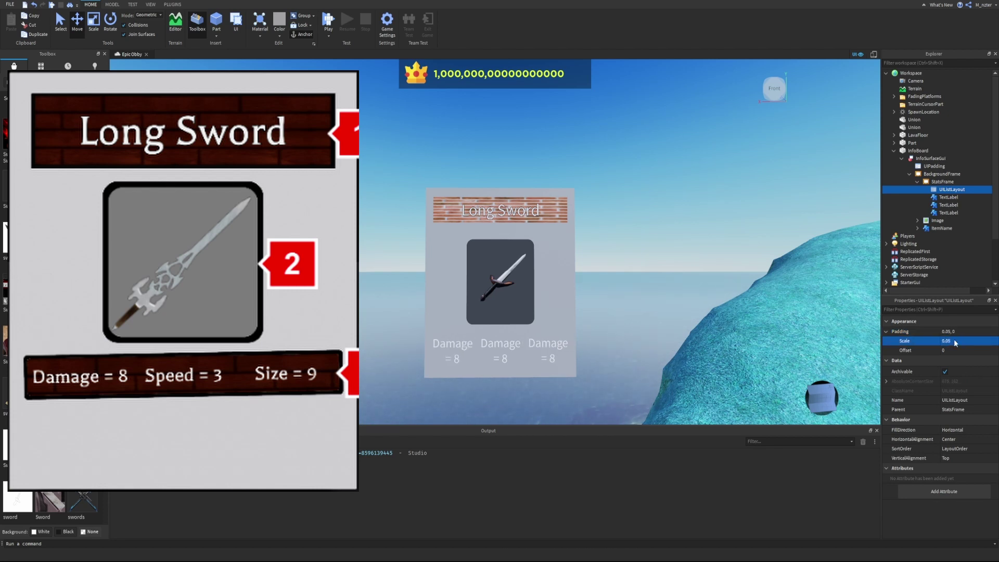
- Rename the first stat label as Damage and the second as Speed
double_click(951, 199)
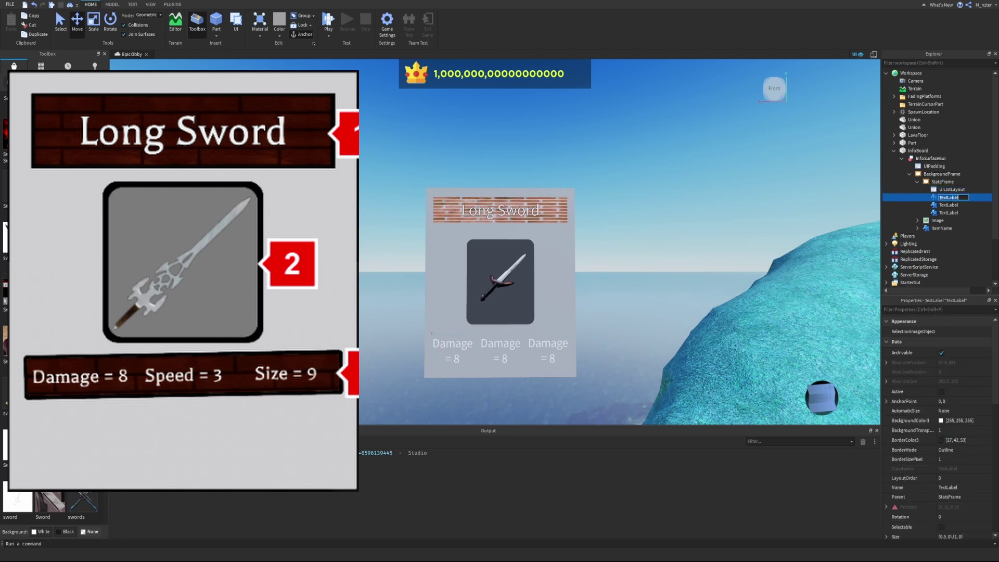
type("Damage")
key("Return")
left_click(950, 205)
key("F2")
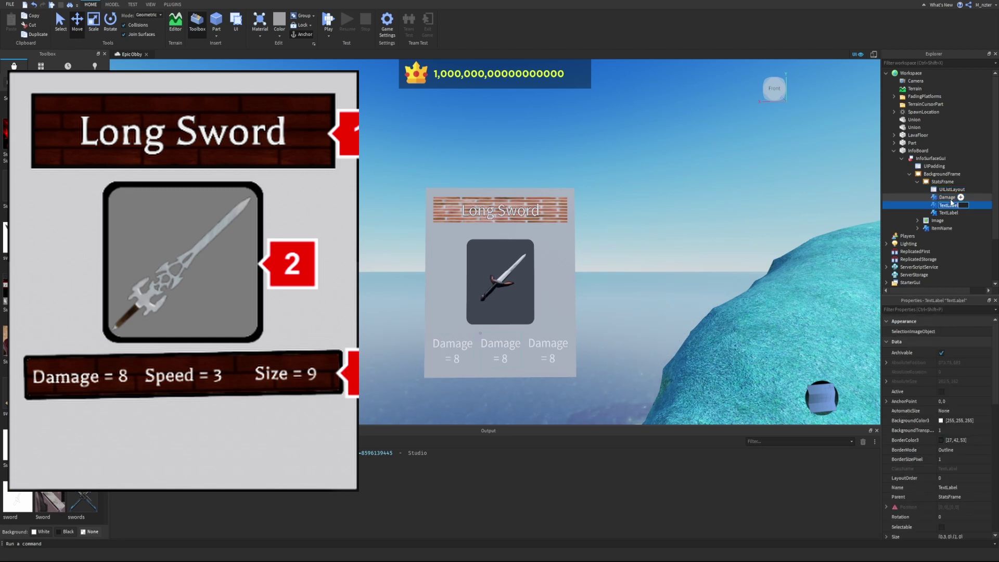
type("Speed")
key("Return")
left_click(952, 310)
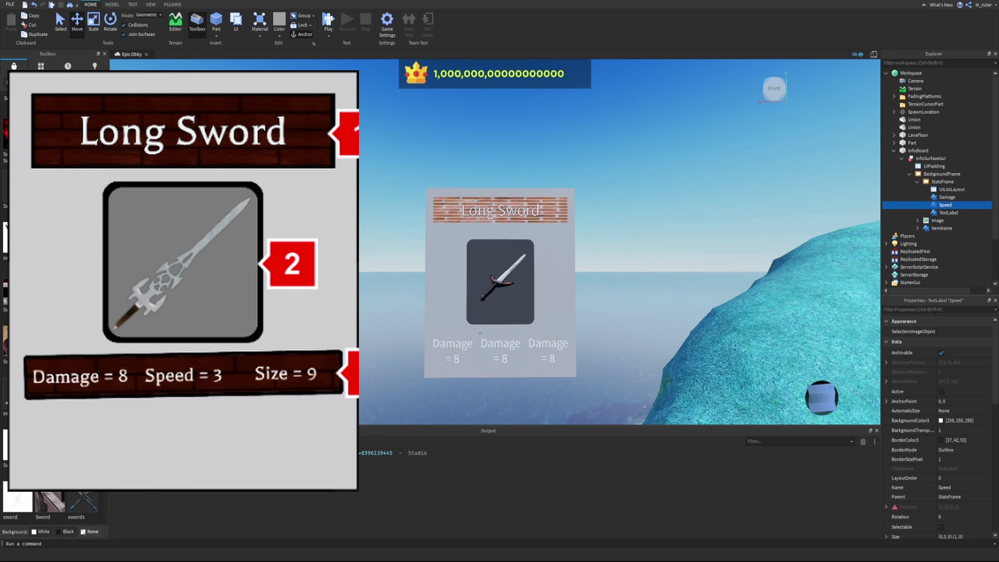
- Set the text of the Speed label to "Speed = 3"
type("text")
left_click(953, 351)
type("Spee")
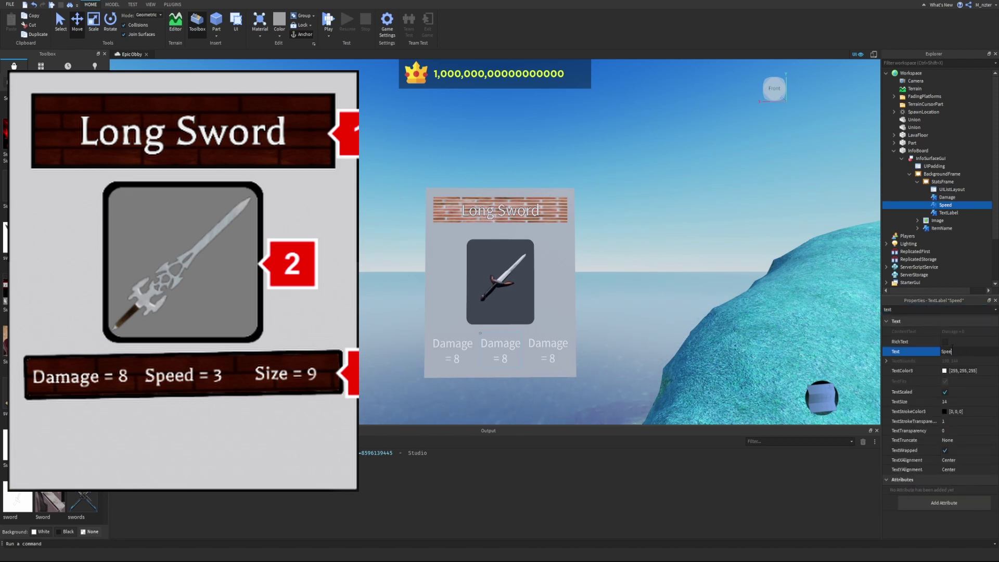
type("d = 3")
key("Return")
- Rename the third stat label as Size and set its text to "Size = 9"
left_click(948, 213)
key("F2")
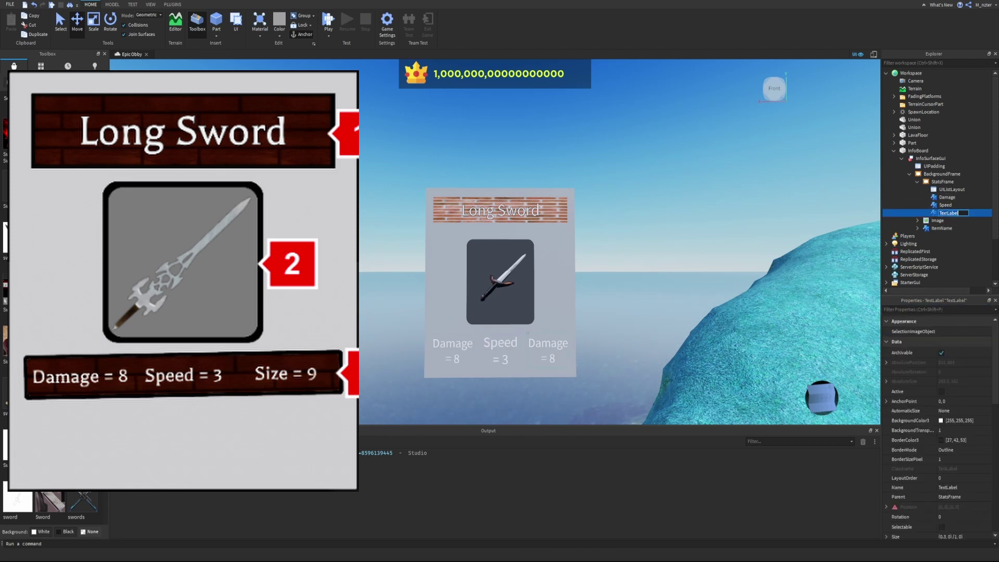
type("Size")
key("Return")
left_click(963, 309)
type("text")
left_click(959, 352)
type("Size")
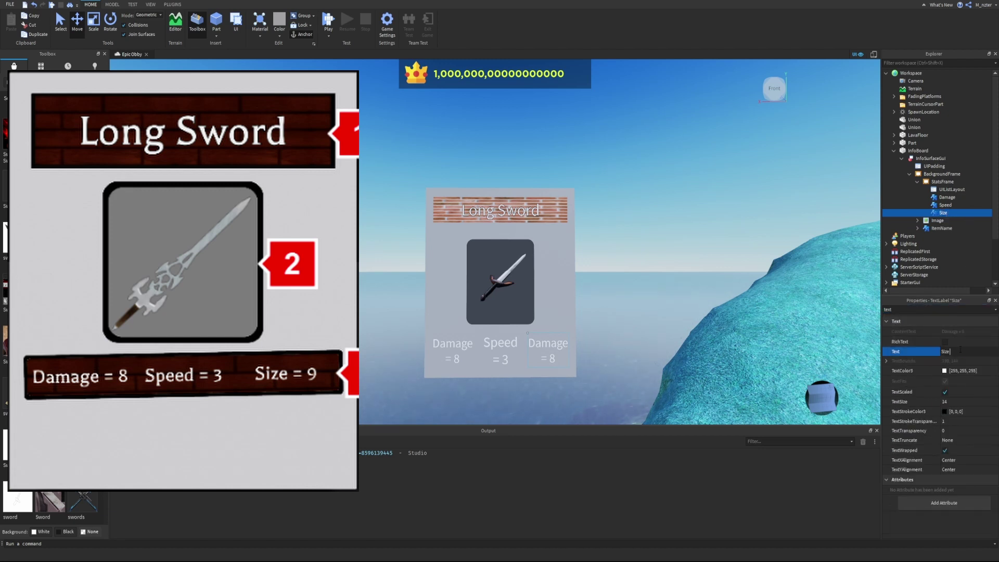
type(" = 9")
key("Return")
- Turn off TextScaled for the Damage label and enlarge its TextSize so the text fits on one line
left_click(947, 197)
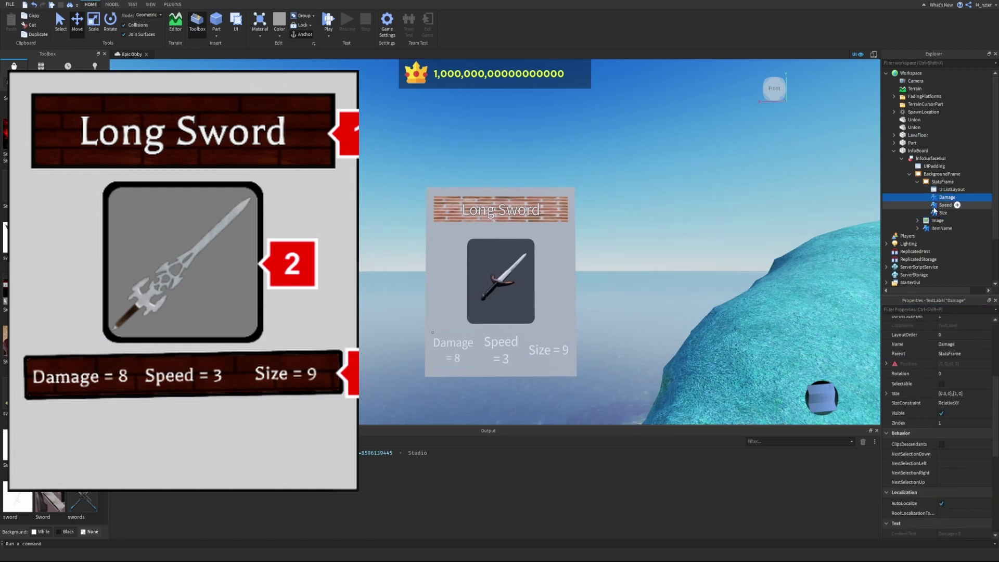
scroll(583, 349, "up", 5)
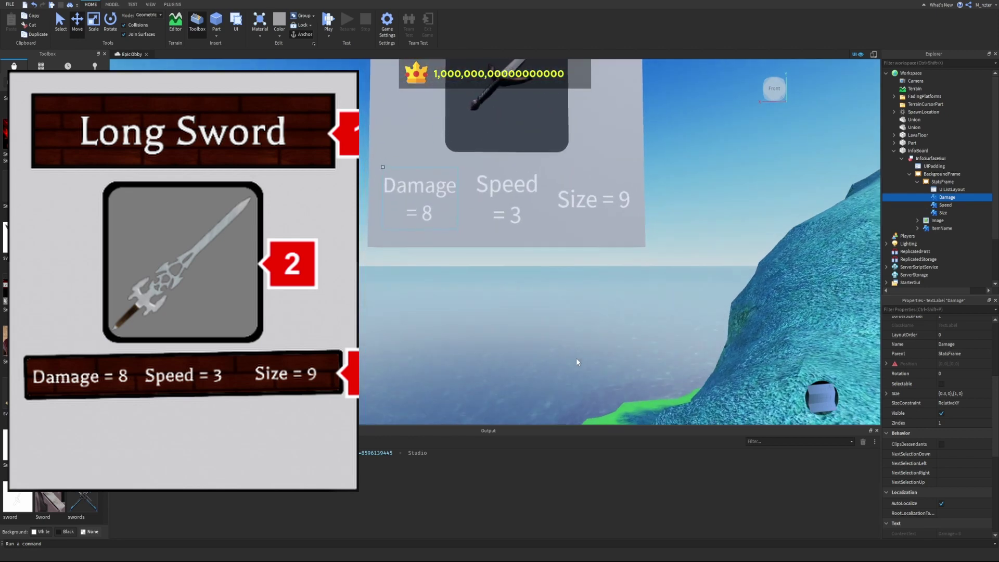
key("e")
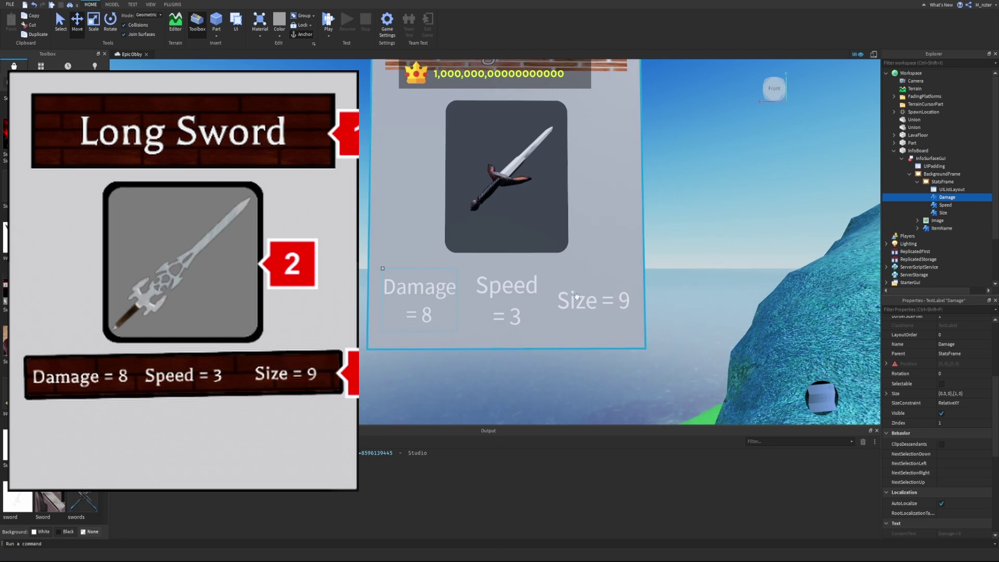
left_click(931, 308)
type("sca")
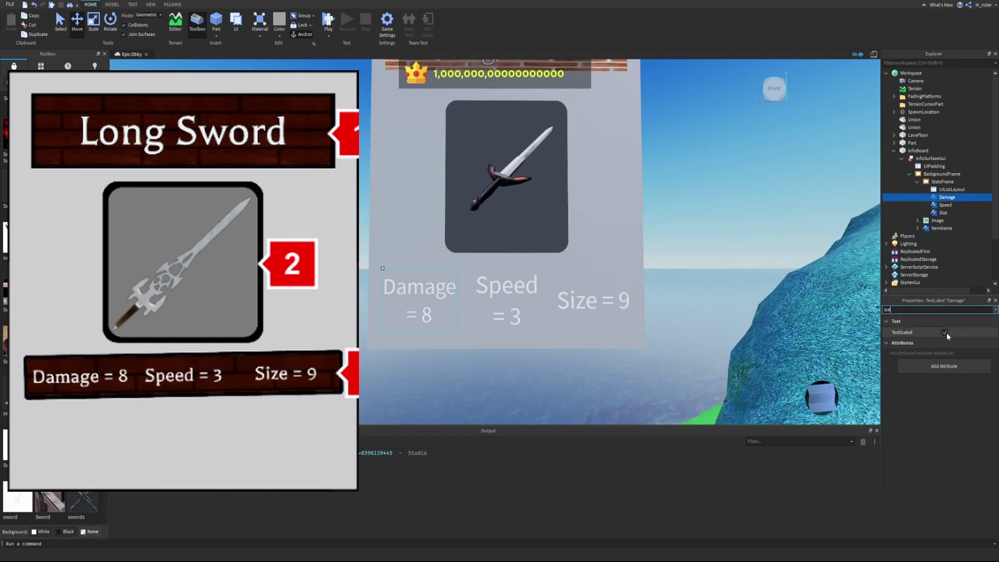
left_click(945, 333)
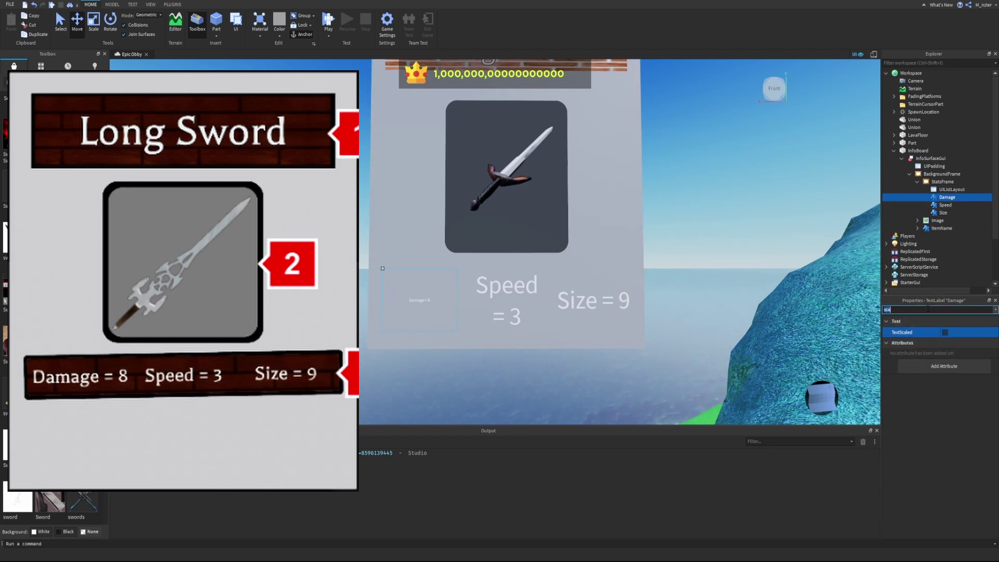
type("text")
left_click(950, 401)
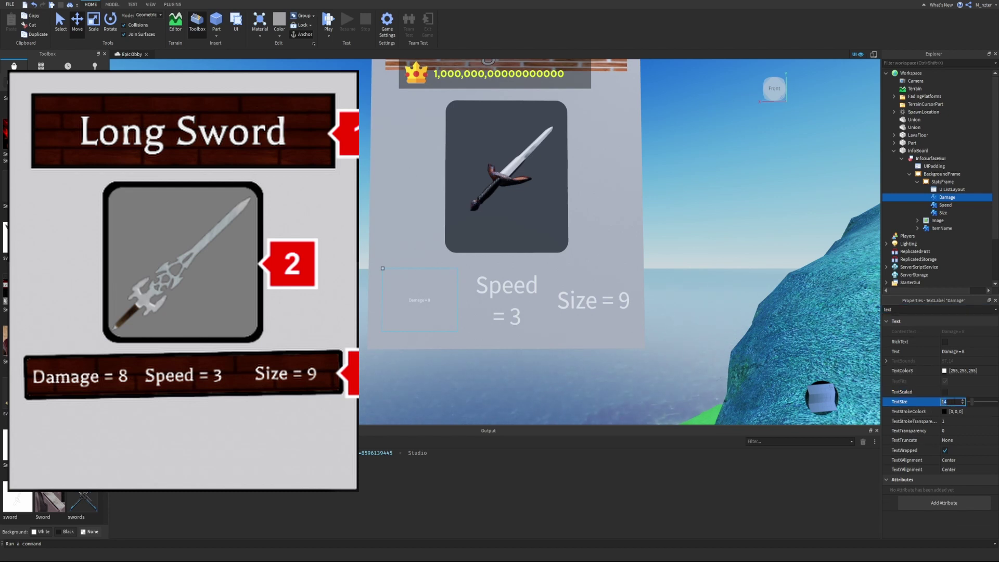
left_click_drag(973, 403, 981, 406)
left_click(963, 404)
type(".03")
- Turn off TextScaled for the Speed label, try a TextSize of 50, and raise it to 61
left_click(946, 204)
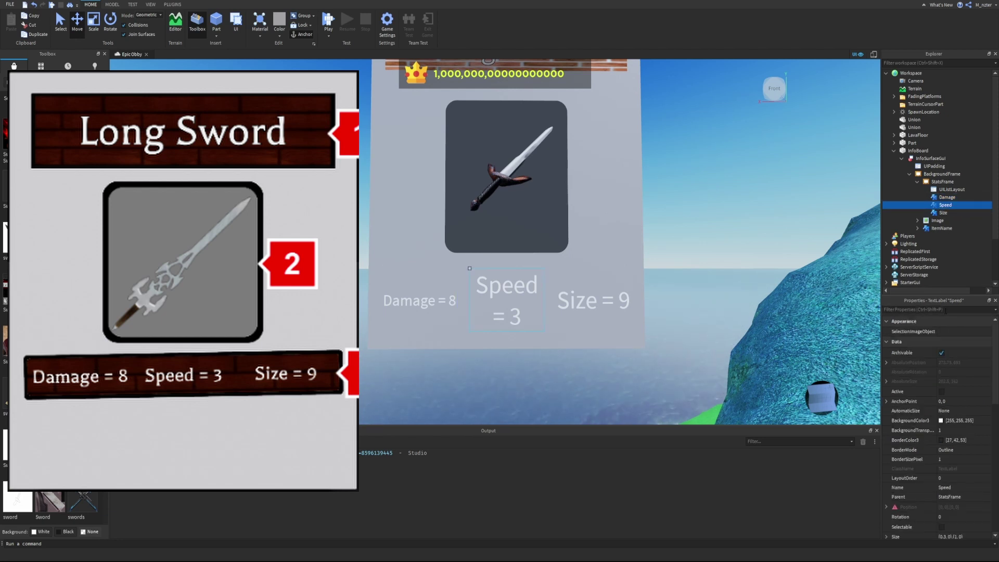
left_click(946, 310)
type("text")
left_click(945, 392)
left_click(967, 404)
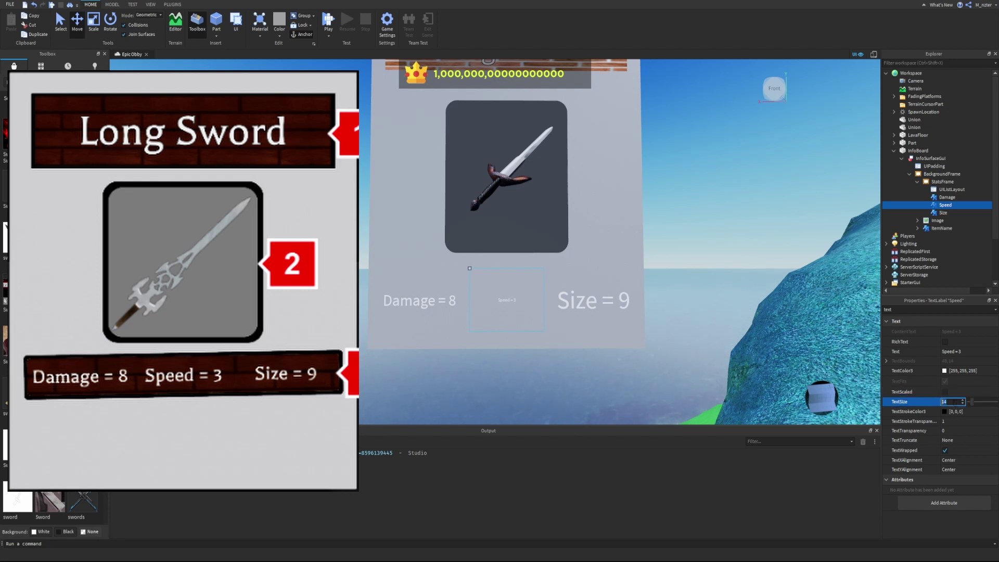
type("50")
key("Return")
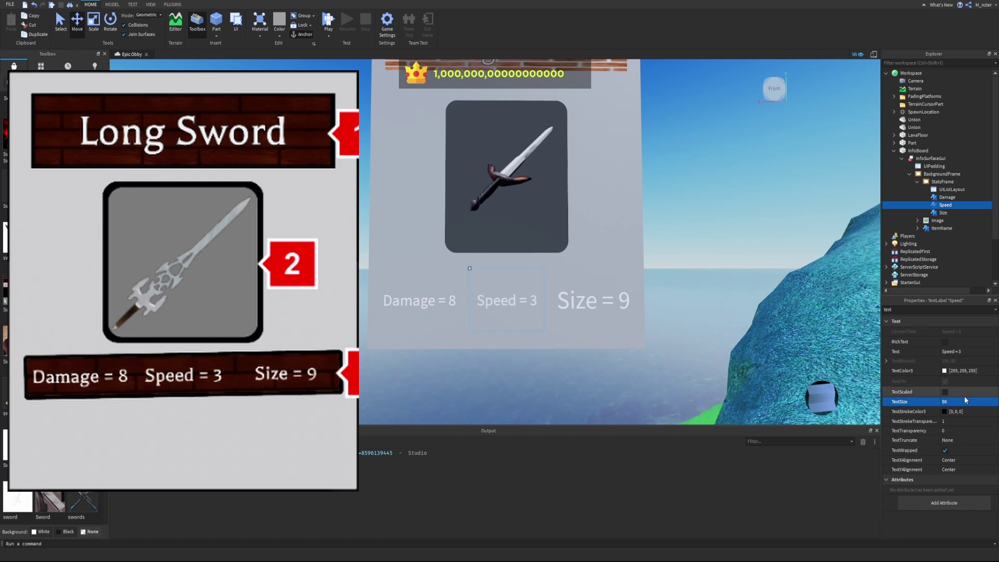
left_click(966, 402)
left_click_drag(981, 402, 981, 403)
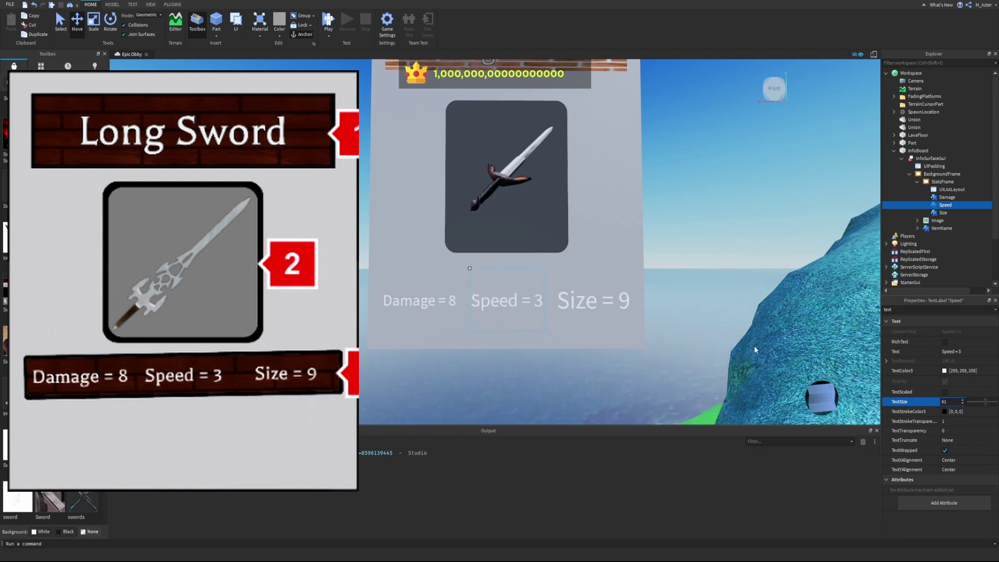
- Try "Speed = 33" as the Speed label's text to test the fit, and undo the change
left_click(947, 309)
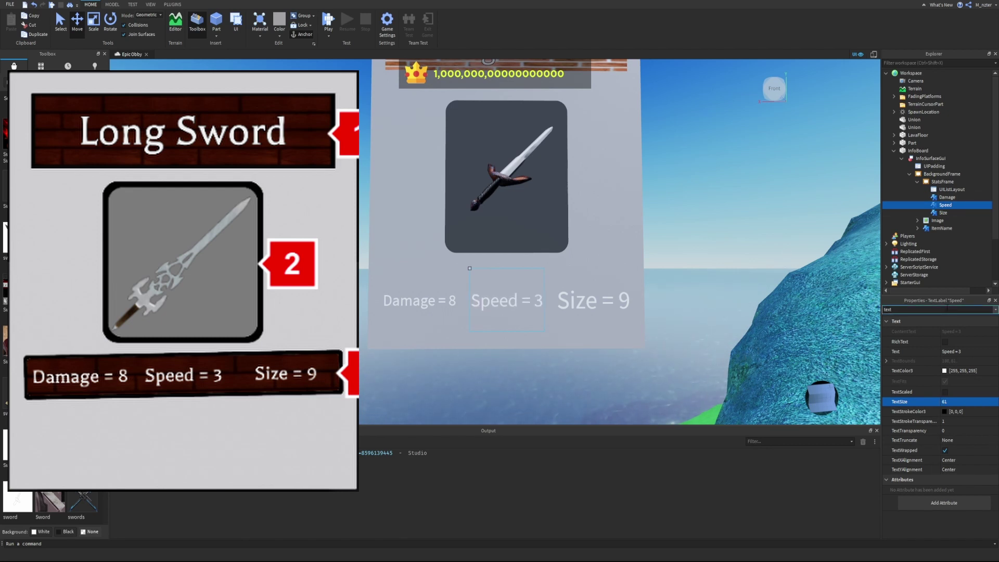
left_click(974, 352)
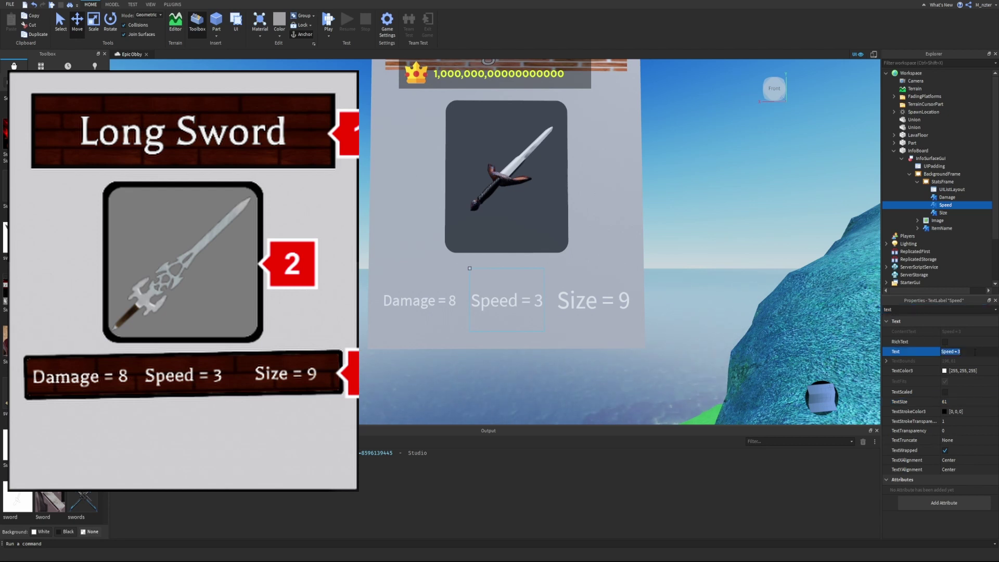
left_click(975, 351)
key("Return")
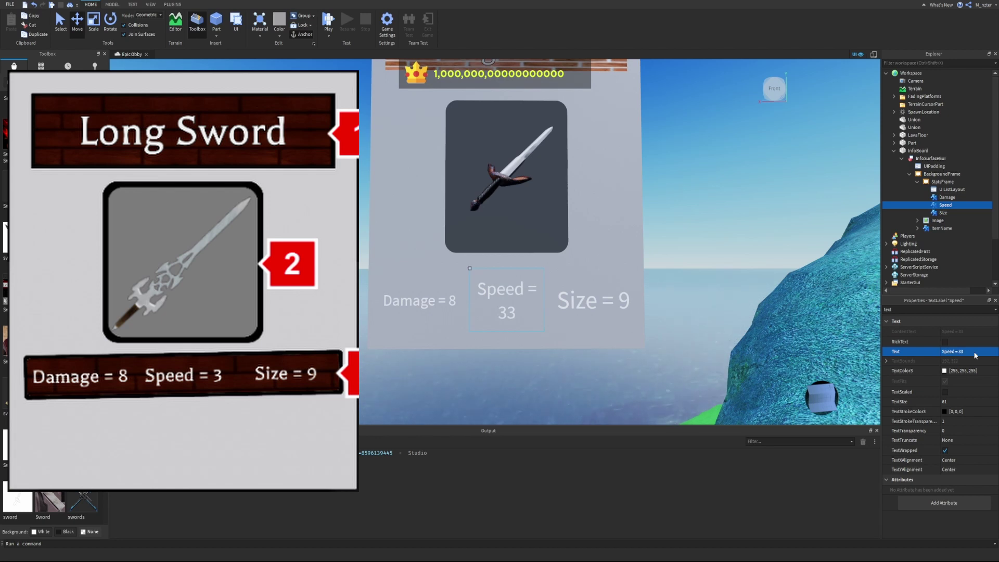
key("ctrl+z")
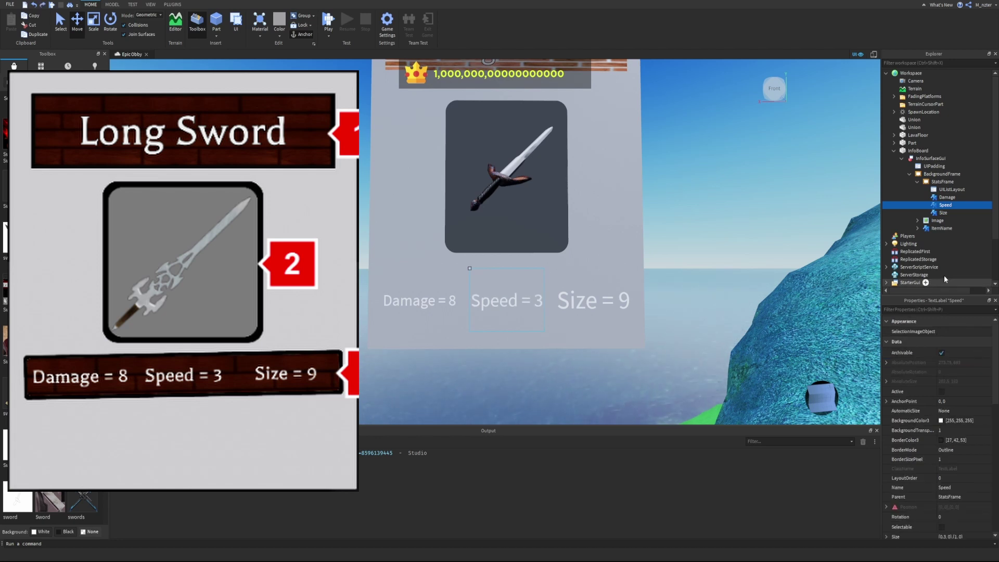
- Duplicate the brick ImageLabel under ItemName and move the copy into StatsFrame
right_click_drag(780, 245, 780, 249)
key("s")
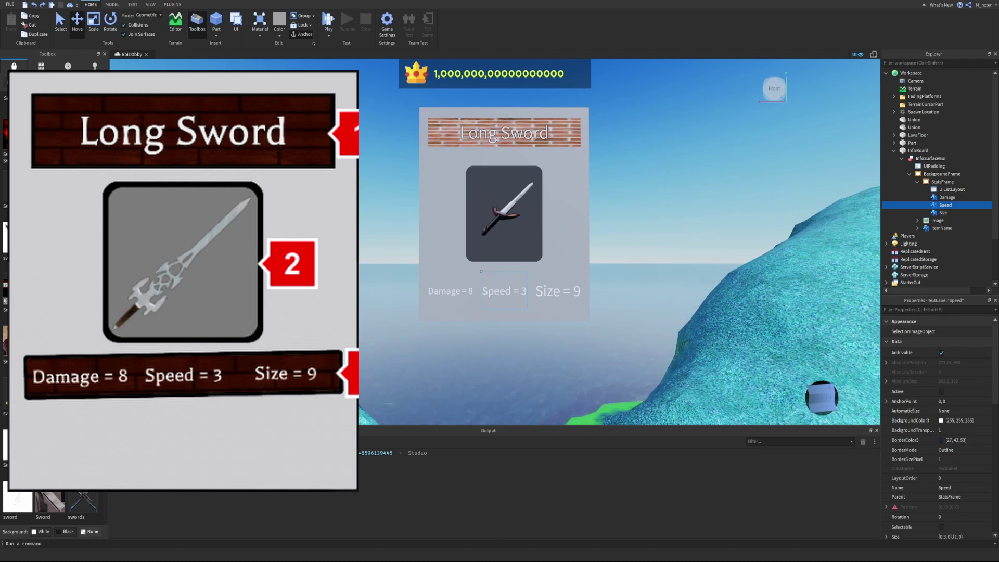
left_click(919, 181)
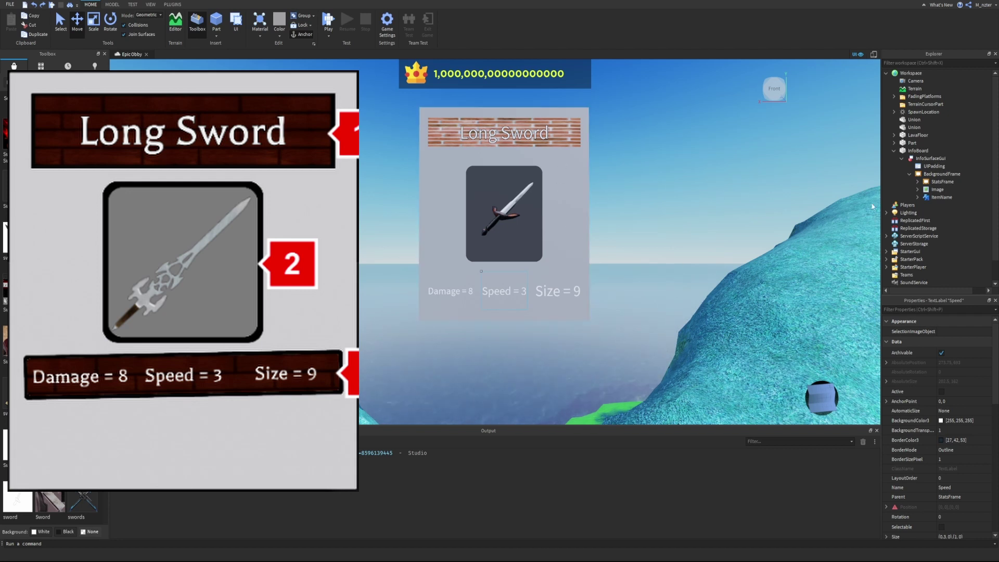
left_click(918, 197)
left_click(938, 206)
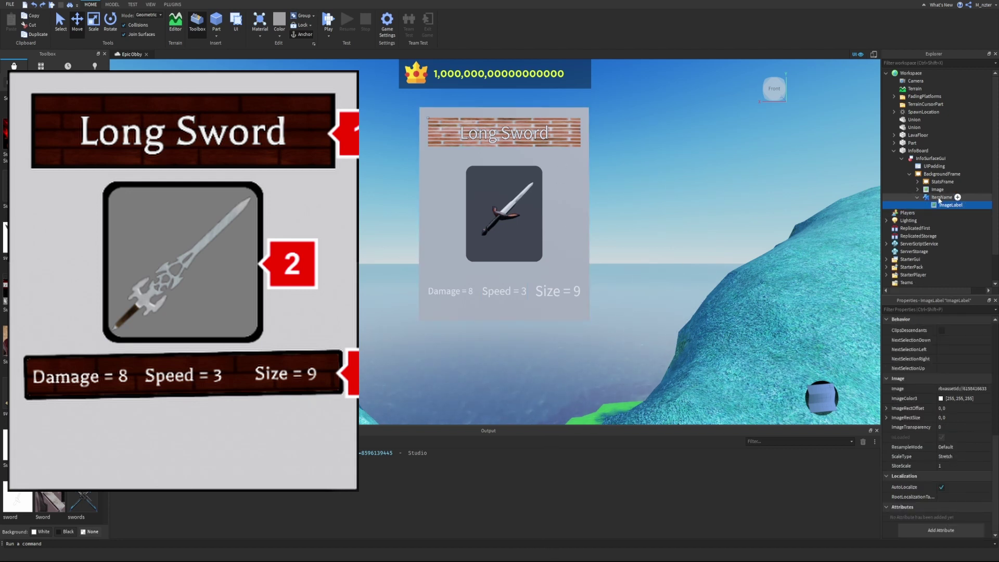
key("ctrl+d")
left_click(940, 197)
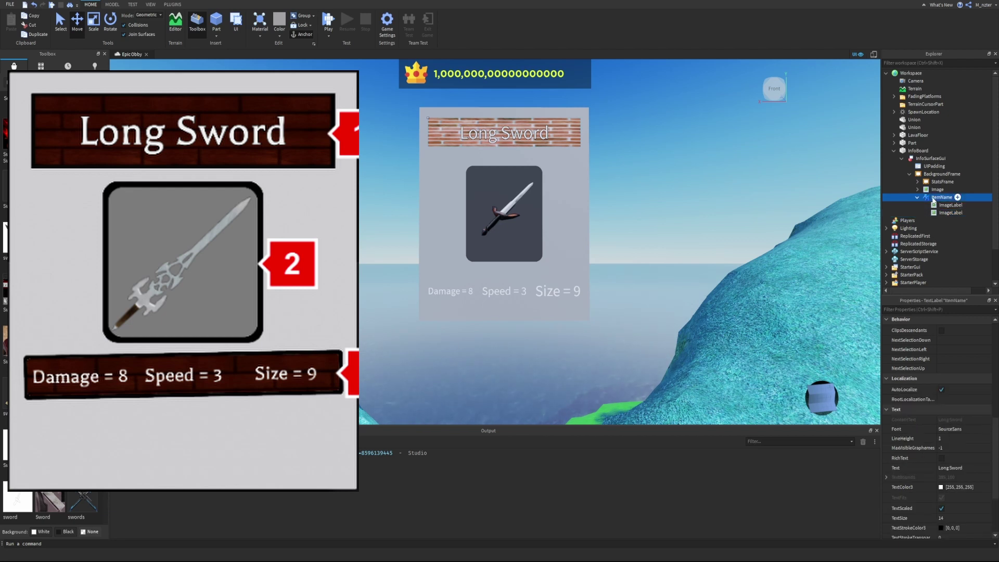
left_click_drag(950, 212, 934, 183)
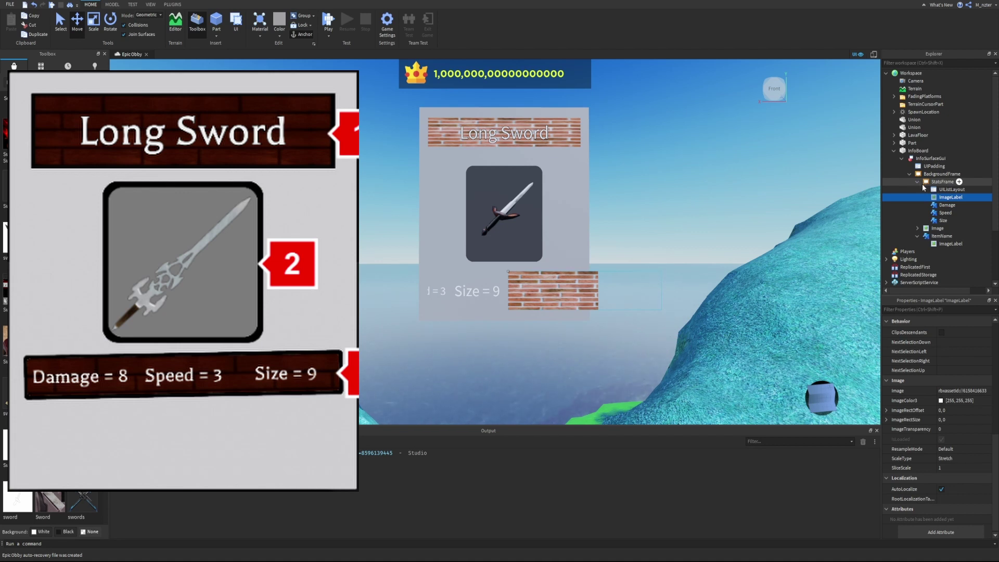
- Move the copied brick ImageLabel from StatsFrame into BackgroundFrame and rename it as StatsBackgroundImage
key("Up")
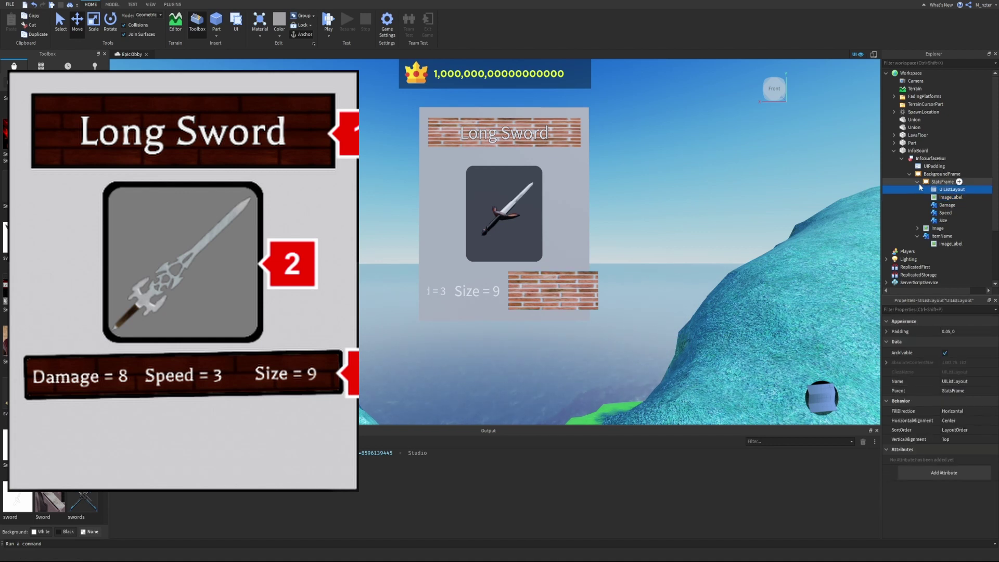
left_click_drag(951, 198, 956, 173)
left_click(918, 181)
left_click(917, 205)
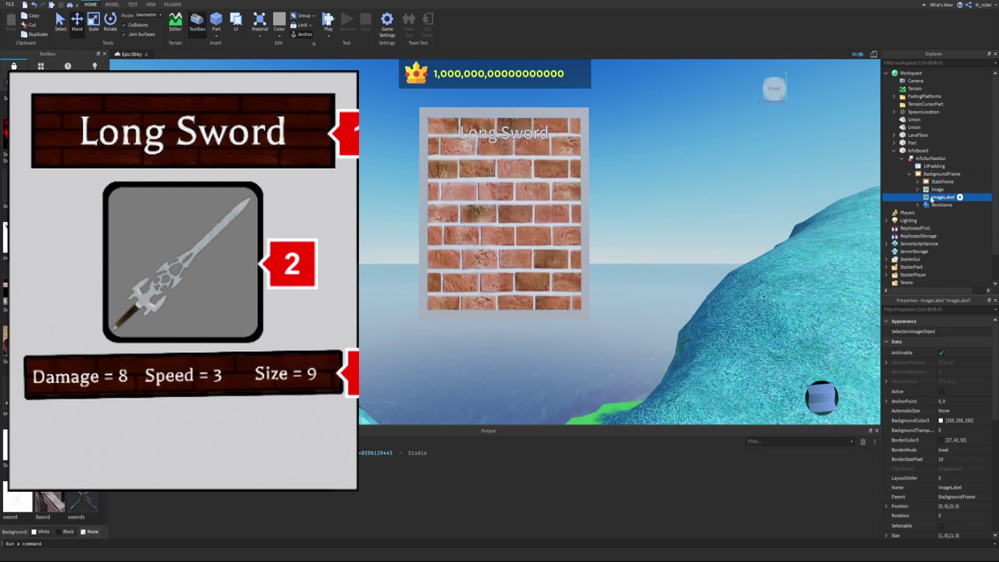
key("F2")
type("StatsBackgroundImage")
key("Return")
- Set the size of StatsBackgroundImage to {1,0},{0.2,0} to match StatsFrame
key("ctrl+shift+p")
type("size")
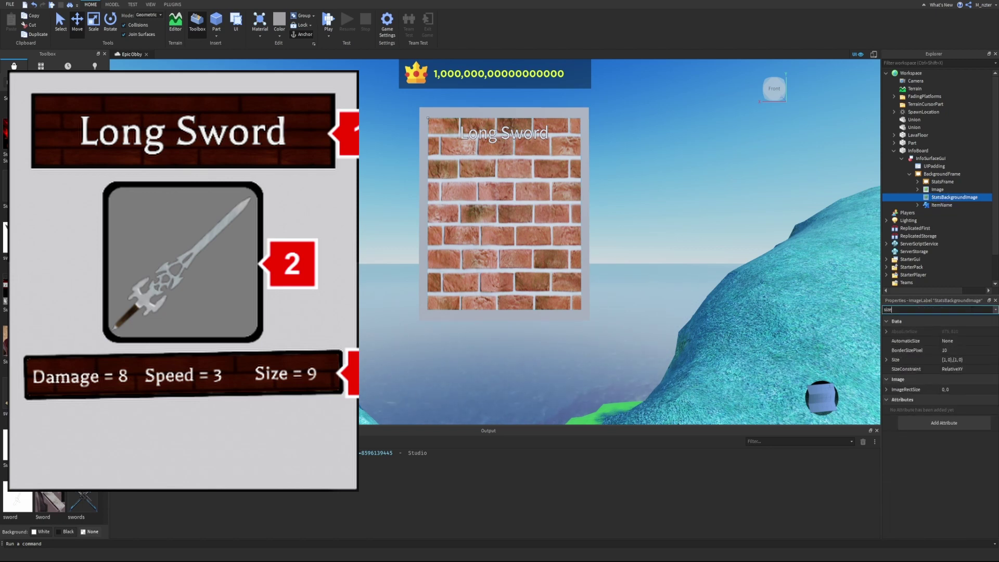
left_click(963, 360)
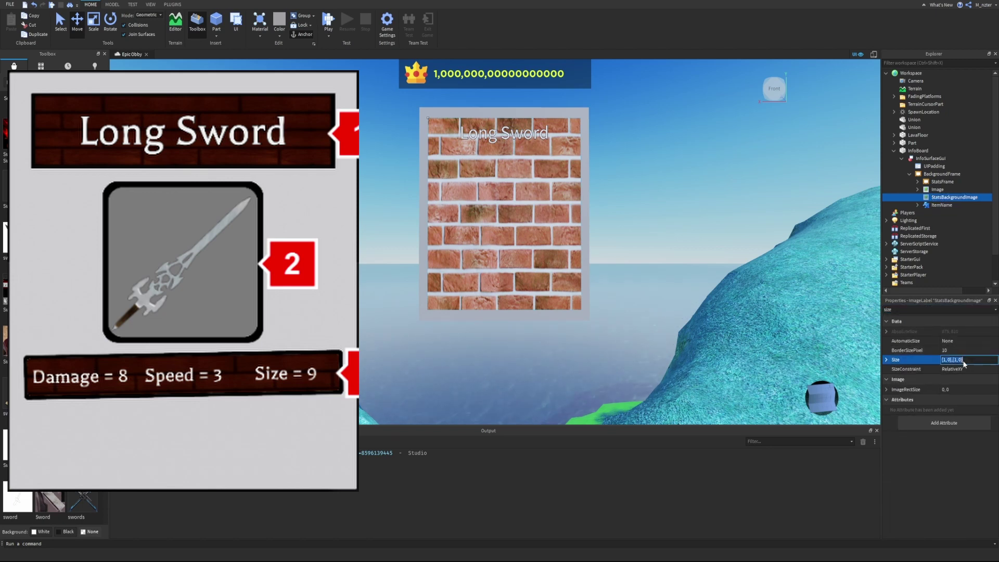
left_click(941, 174)
left_click(942, 181)
left_click(952, 310)
type("siz")
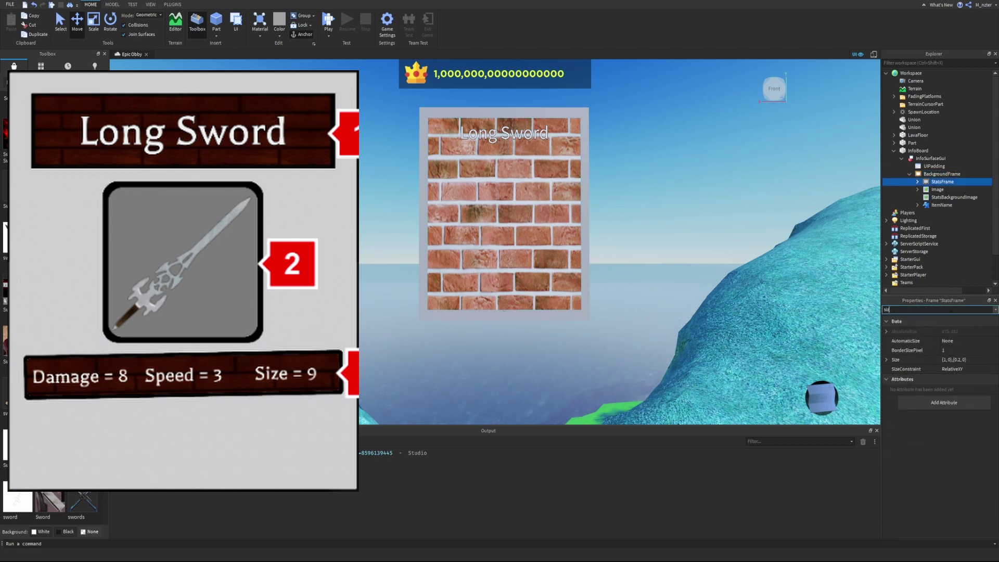
left_click(942, 198)
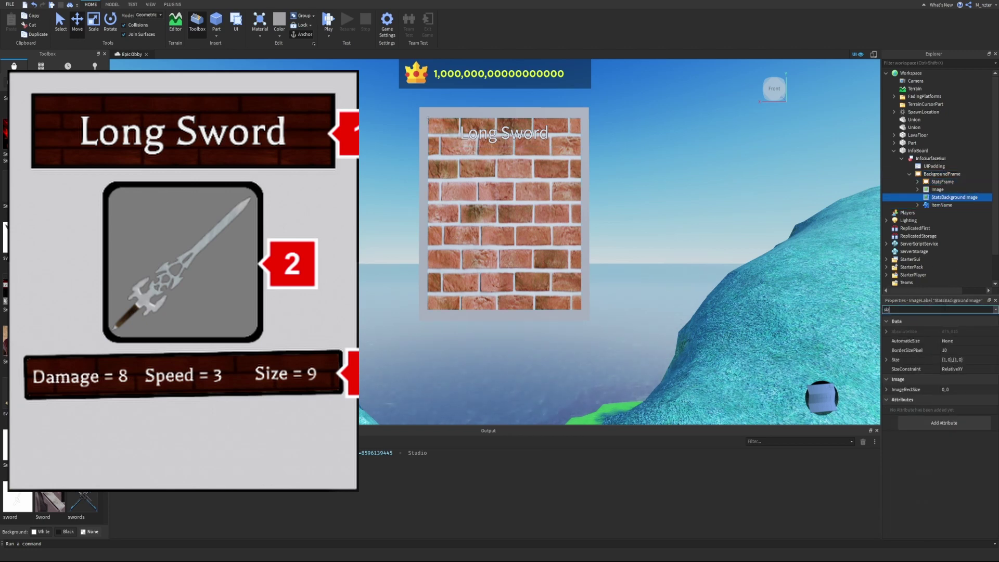
type("e")
double_click(957, 359)
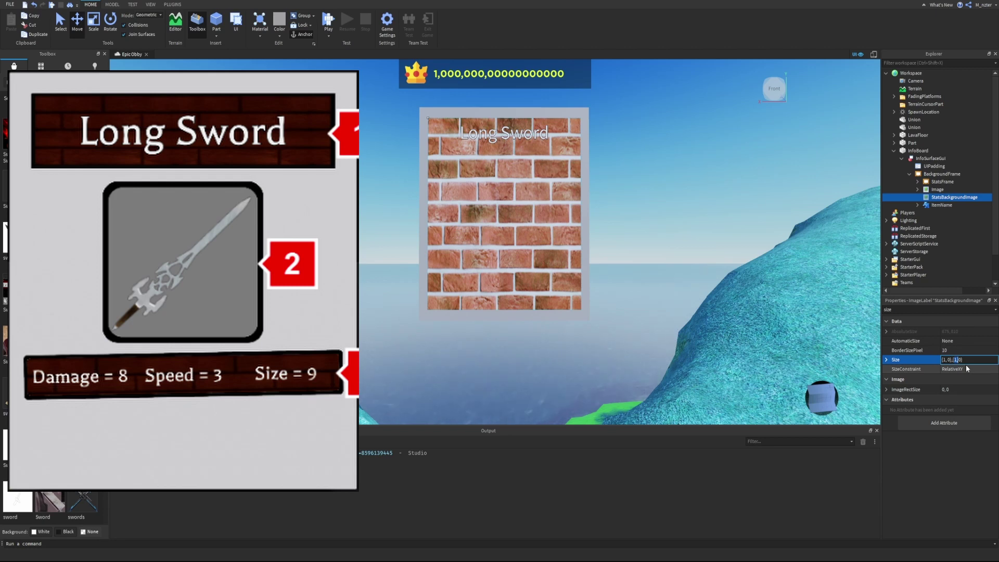
key("Return")
- Set StatsBackgroundImage's AnchorPoint to 0.5, 1 and its Position to {0.5,0},{1,0}
double_click(966, 310)
type("po")
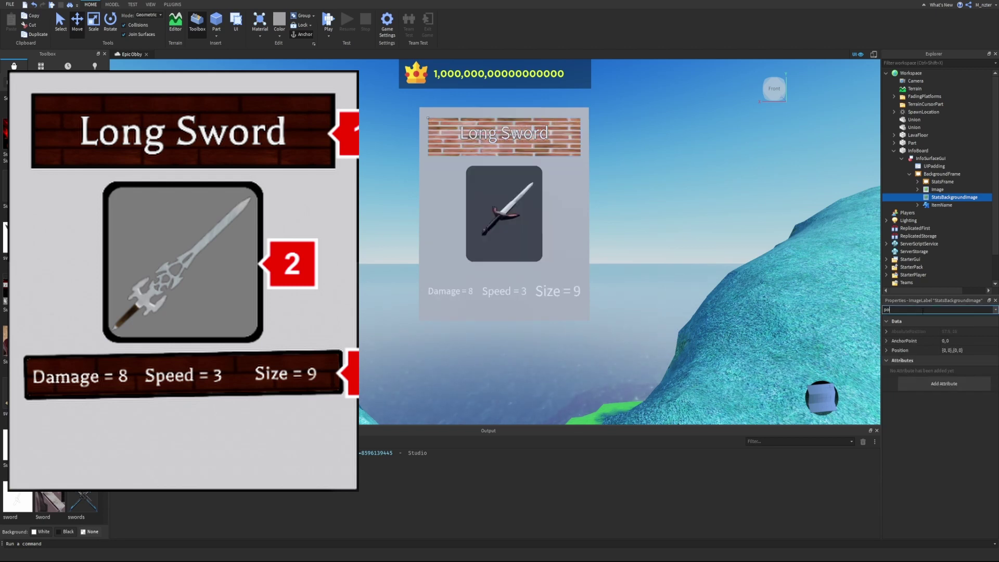
left_click(972, 341)
type(".5,1")
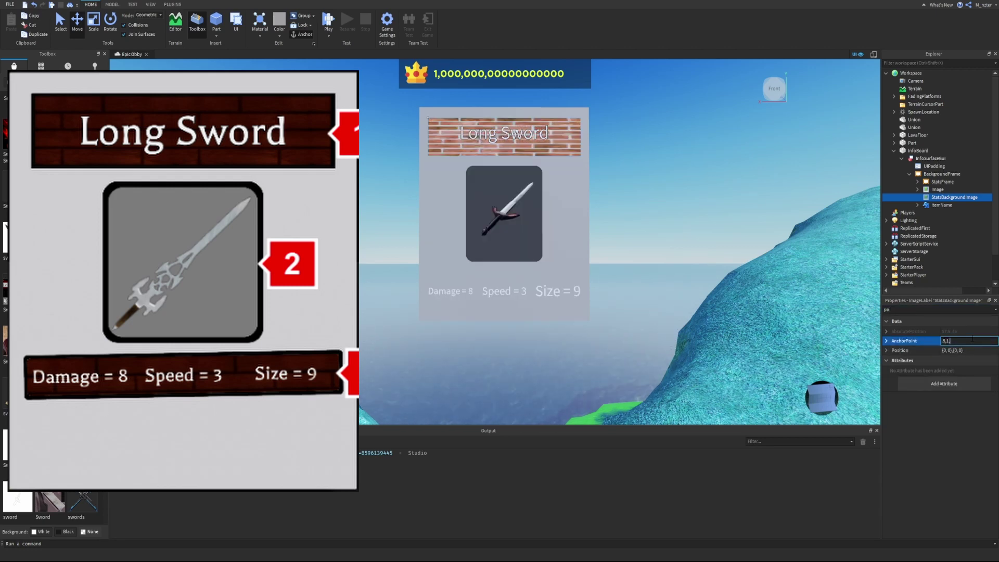
left_click(969, 350)
type(".5")
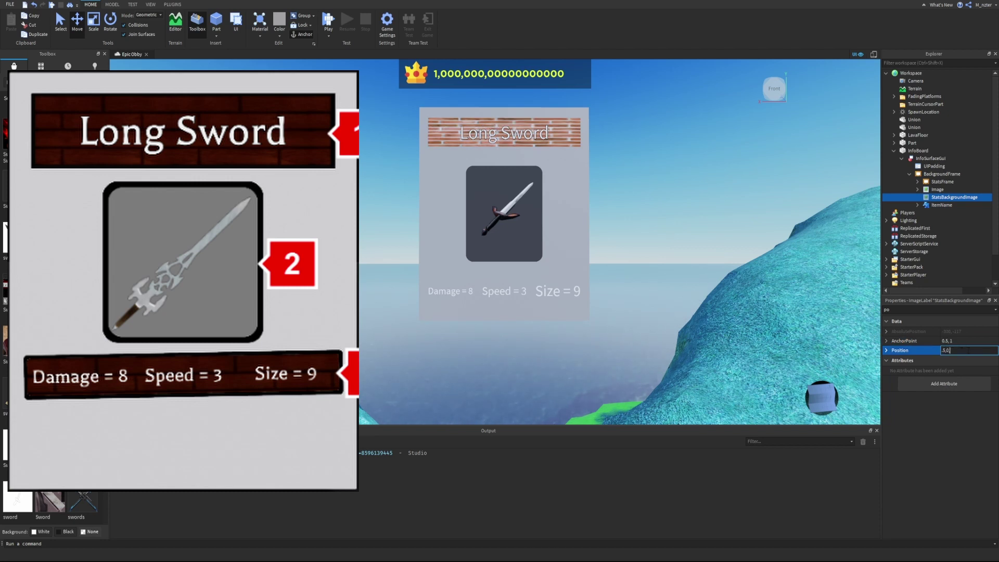
type(",0,.1,0-")
key("Return")
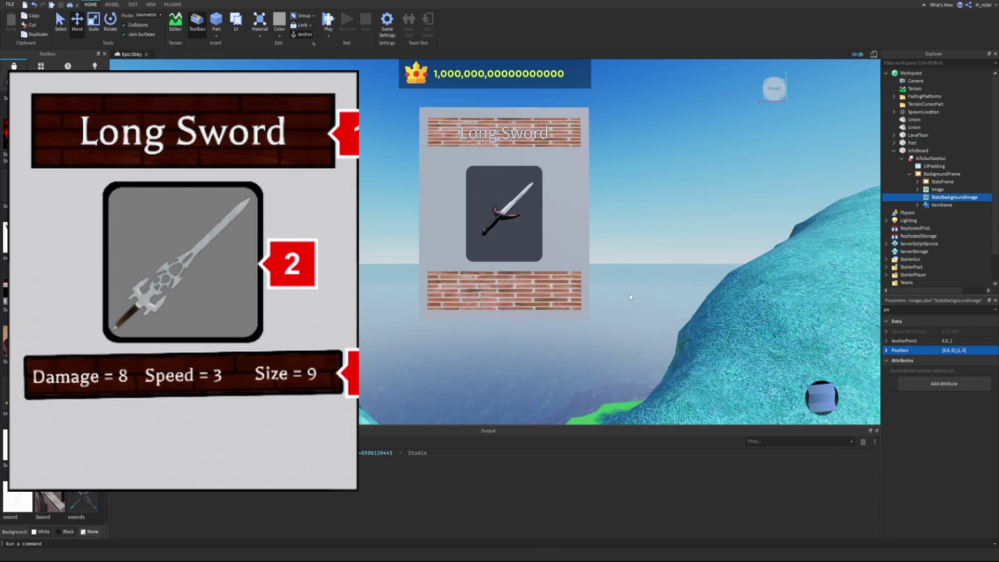
- Set StatsBackgroundImage's ZIndex to 0 so the brick texture sits behind the stats text
left_click(937, 310)
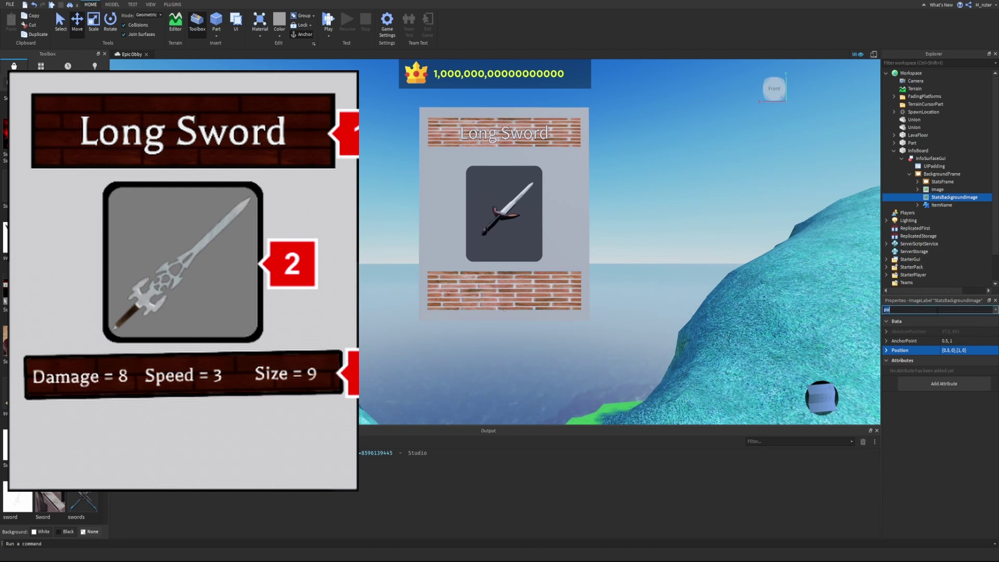
type("zi")
left_click(955, 331)
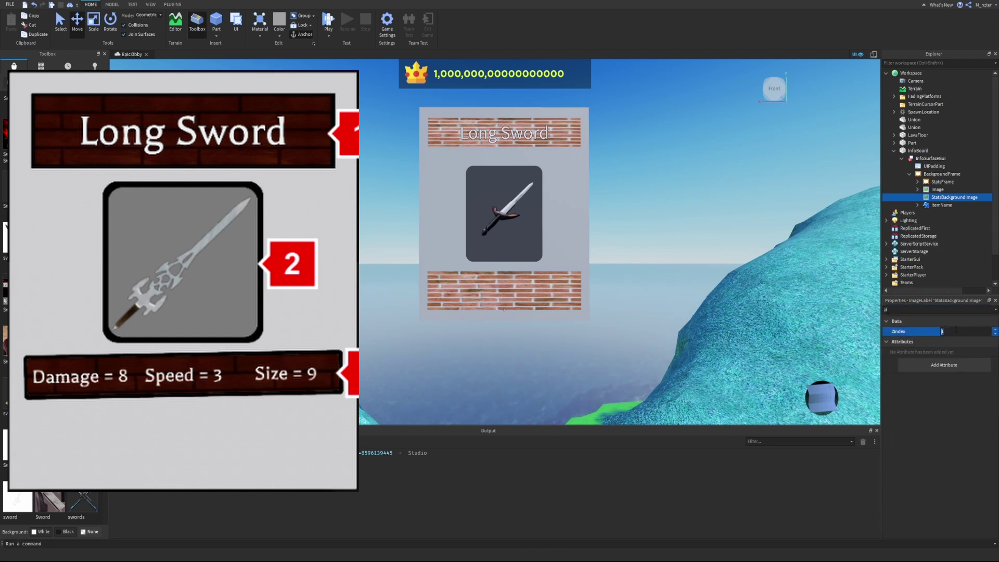
type("0")
key("Return")
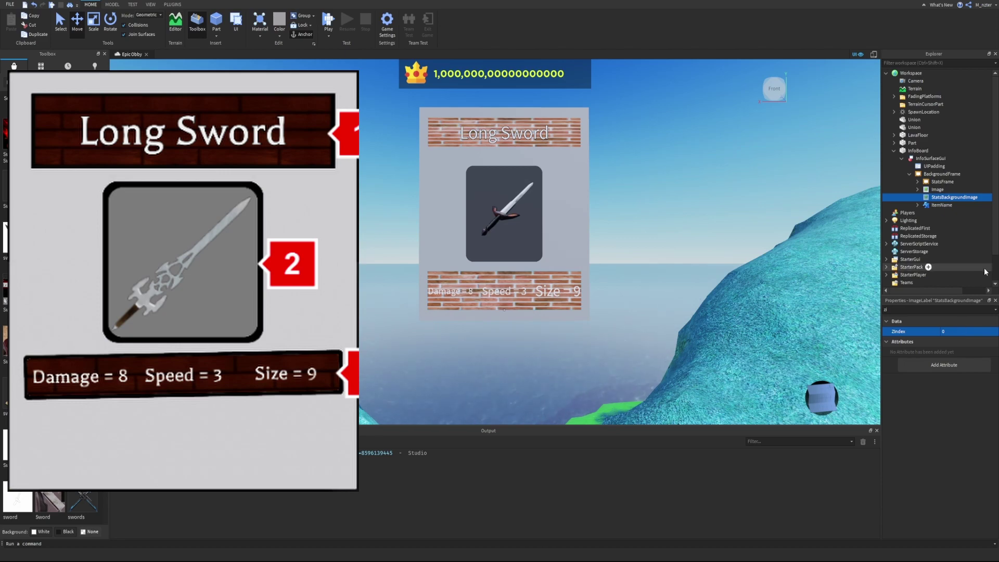
scroll(714, 261, "up", 3)
scroll(714, 262, "down", 5)
scroll(715, 264, "up", 3)
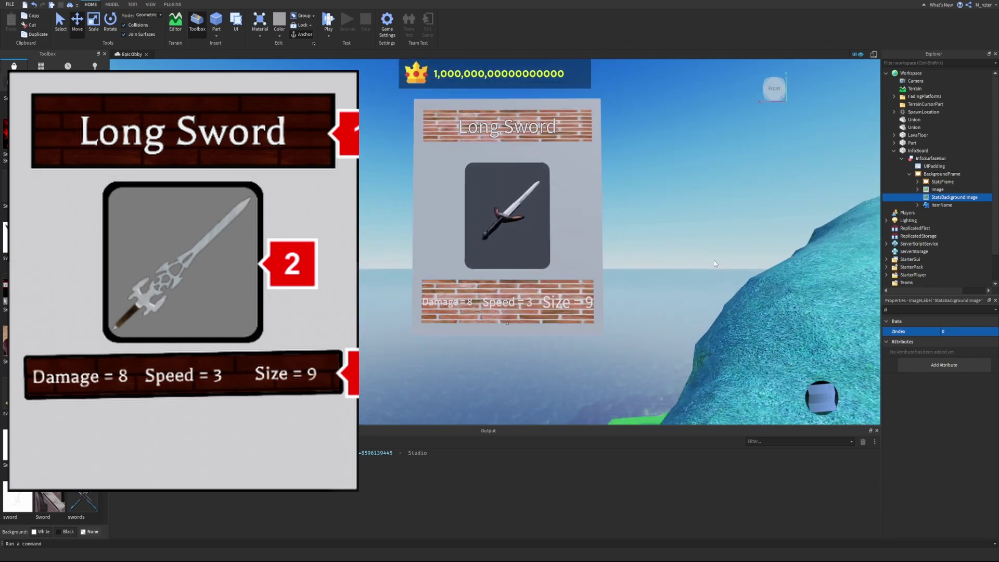
scroll(715, 264, "down", 5)
scroll(715, 263, "up", 5)
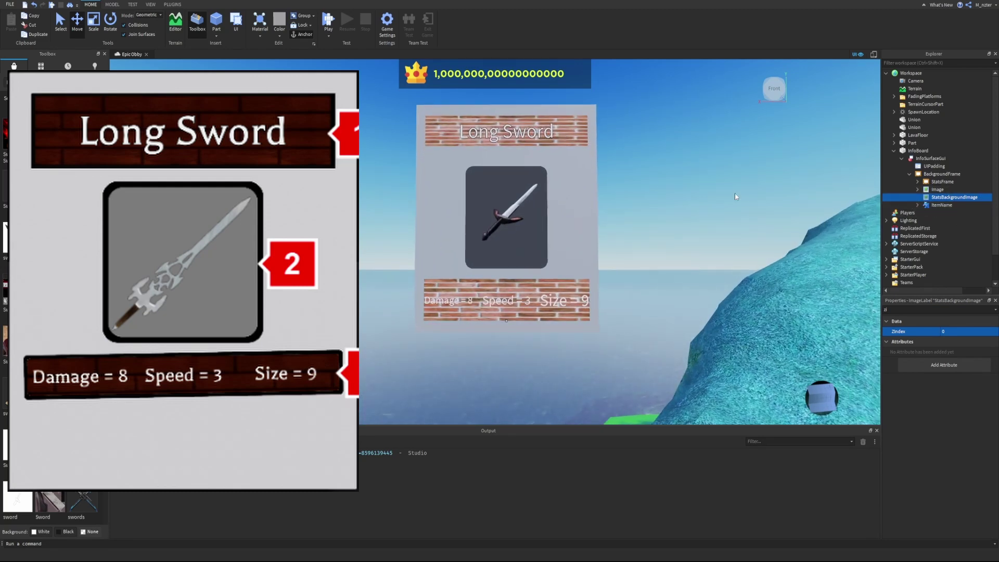
key("w")
key("s")
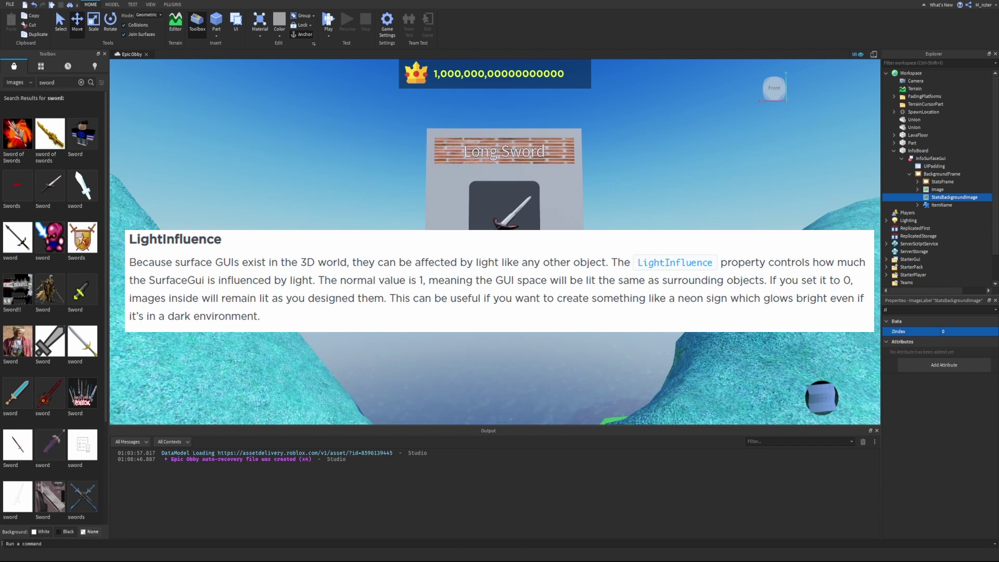
- Try InfoSurfaceGui's LightInfluence at about 0.014 and restore it to 1
left_click(918, 158)
left_click(920, 309)
type("Lig")
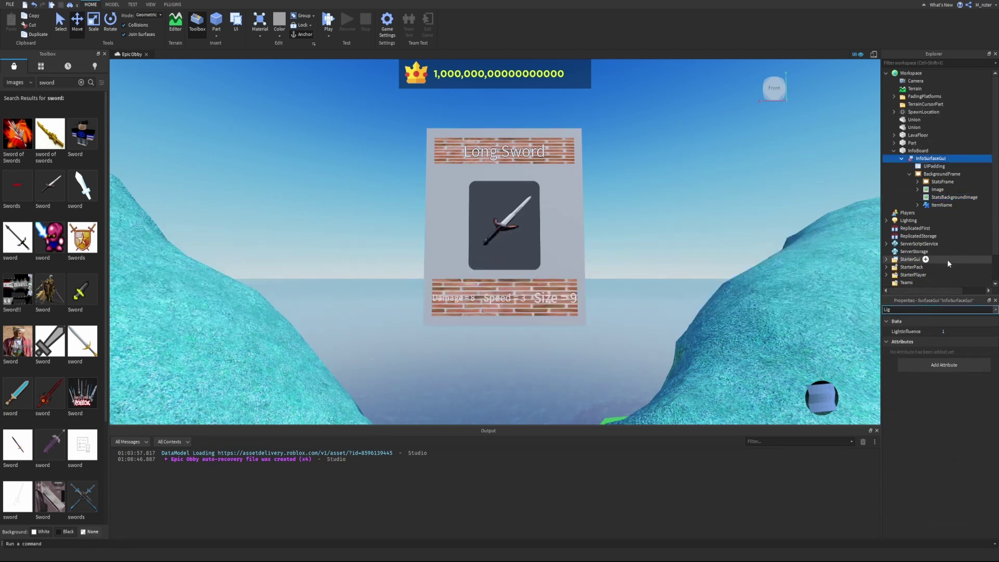
left_click(955, 331)
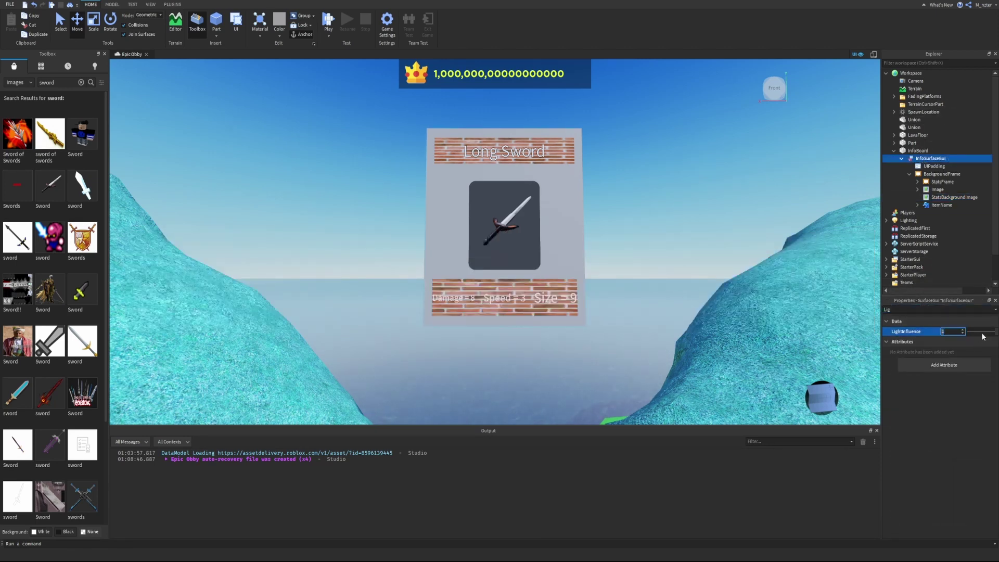
left_click_drag(996, 333, 995, 333)
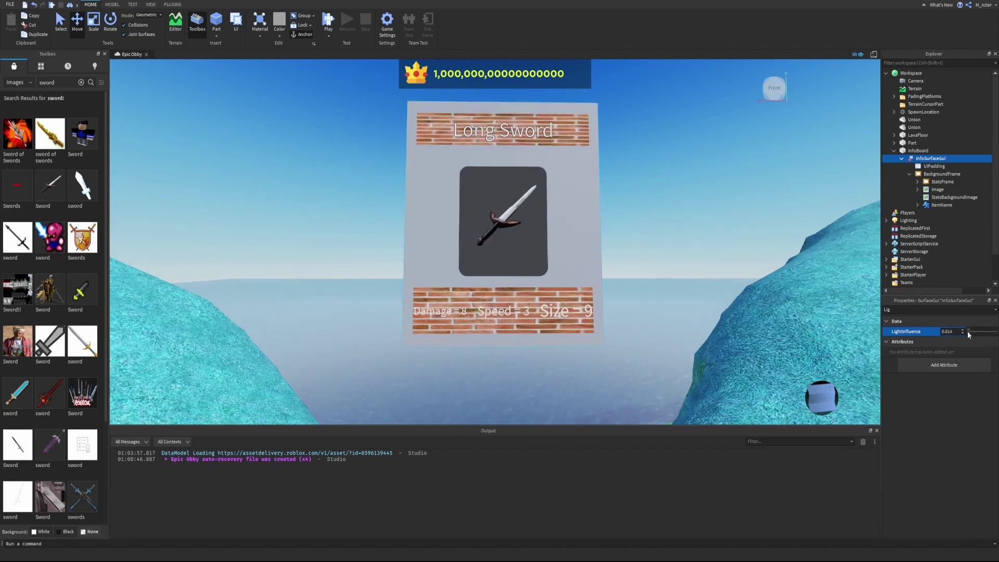
left_click_drag(970, 333, 998, 331)
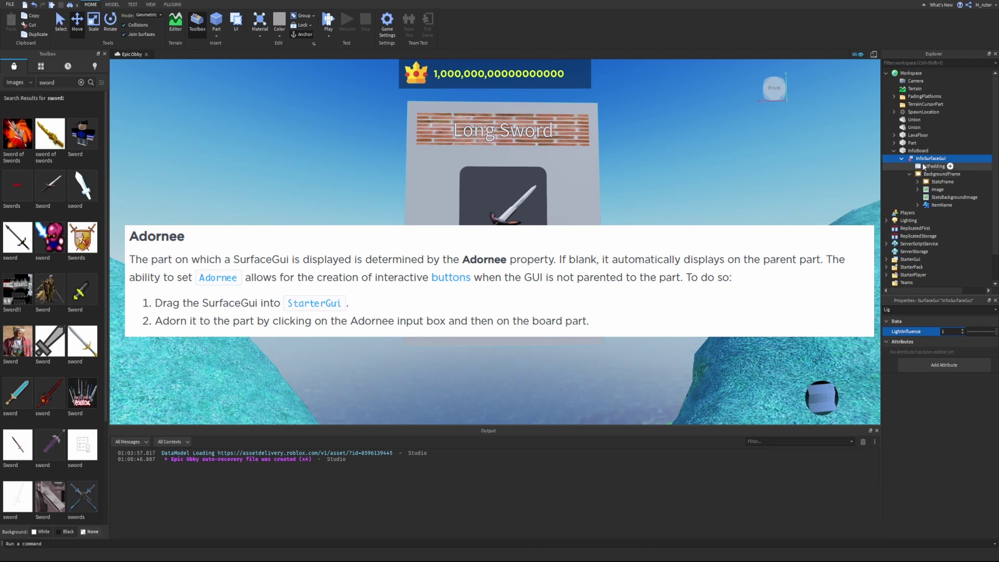
- Move InfoSurfaceGui out of the InfoBoard part into StarterGui and set its Adornee to InfoBoard
left_click_drag(937, 159, 912, 226)
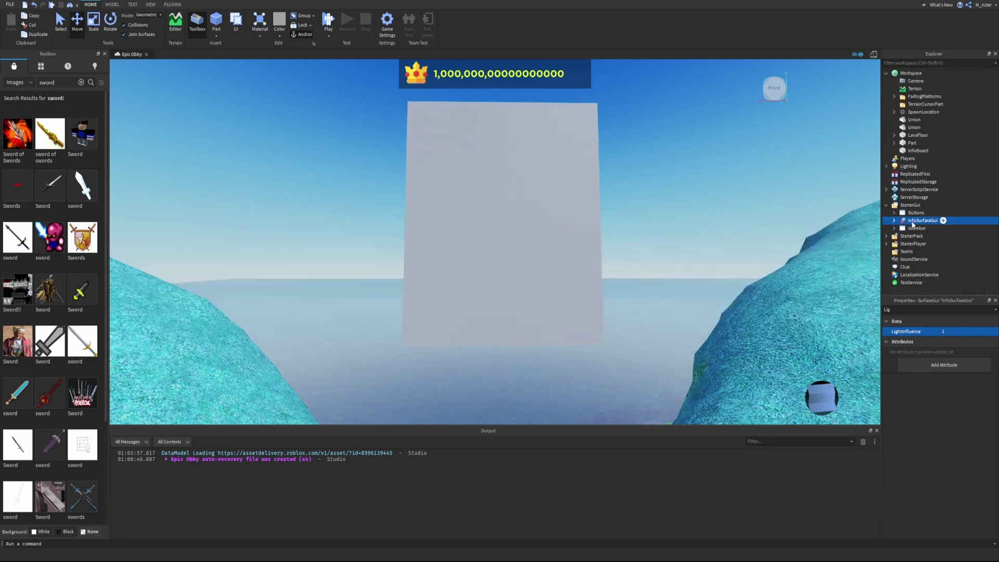
left_click(922, 309)
key("BackSpace")
key("BackSpace")
key("BackSpace")
type("Afo")
key("BackSpace")
key("BackSpace")
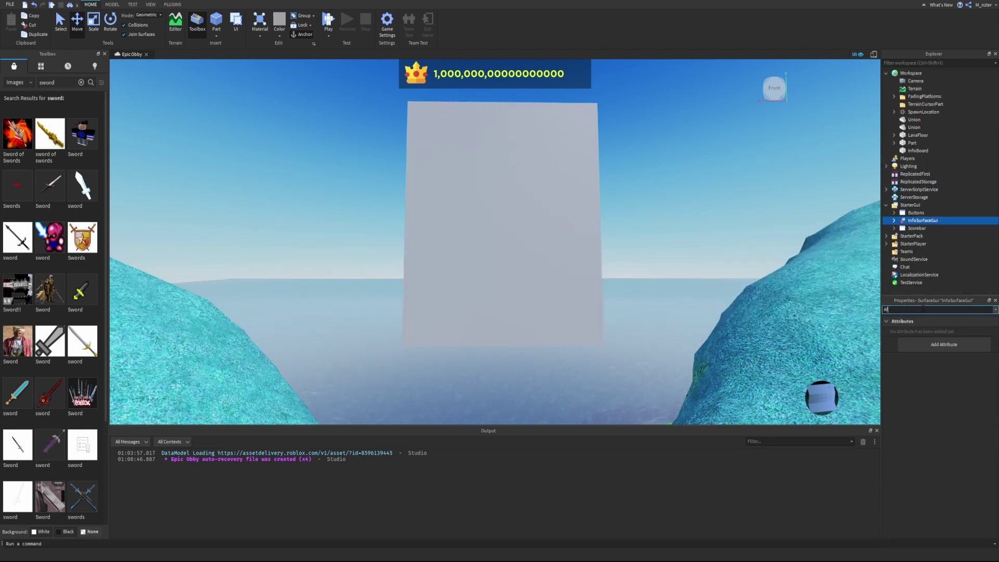
type("do")
left_click(947, 333)
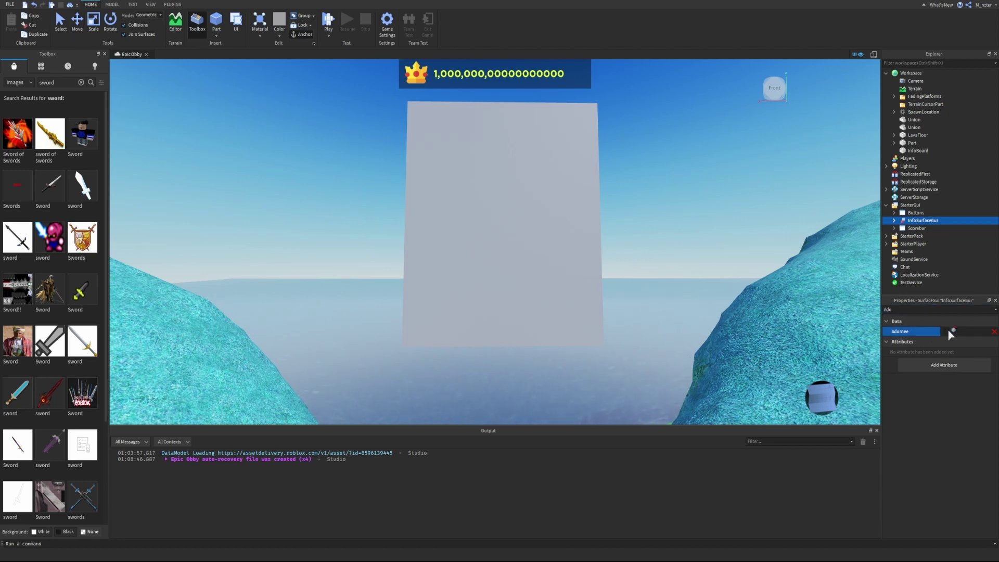
left_click(919, 151)
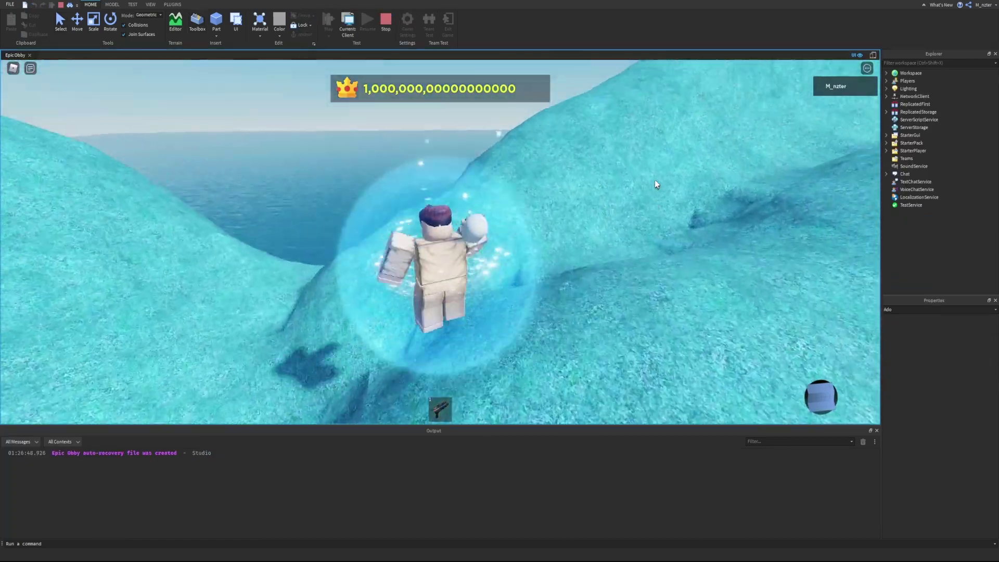
- Run and jump the avatar across the terrain in the playtest while looking around the map
right_click_drag(655, 180, 654, 179)
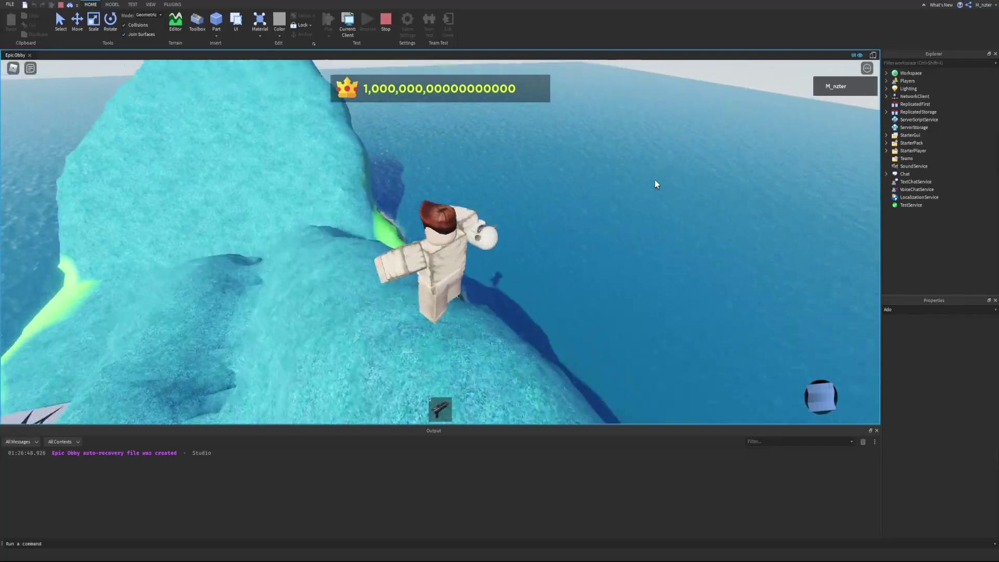
right_click_drag(654, 180, 654, 180)
key("s")
key("space")
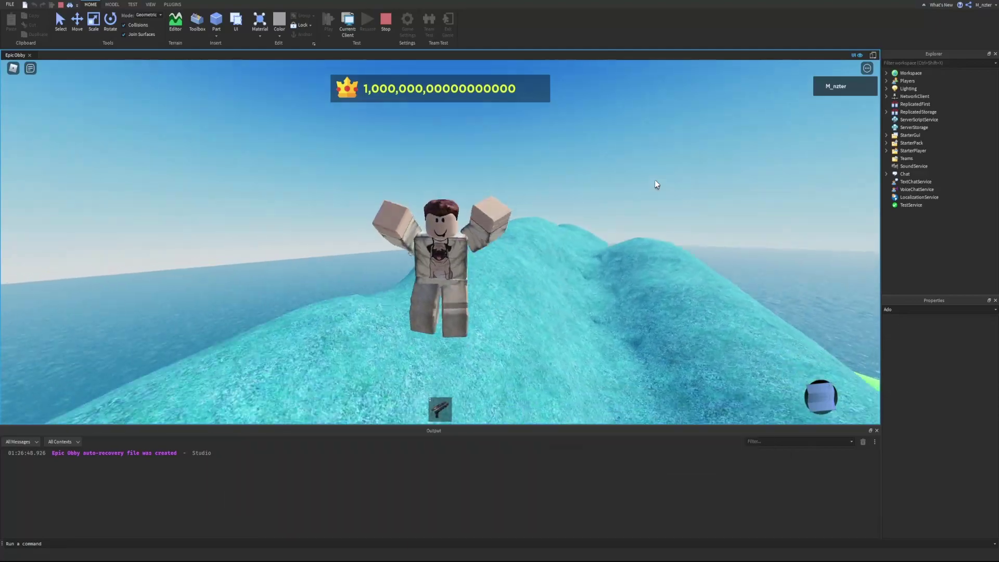
key("s")
key("space")
key("space")
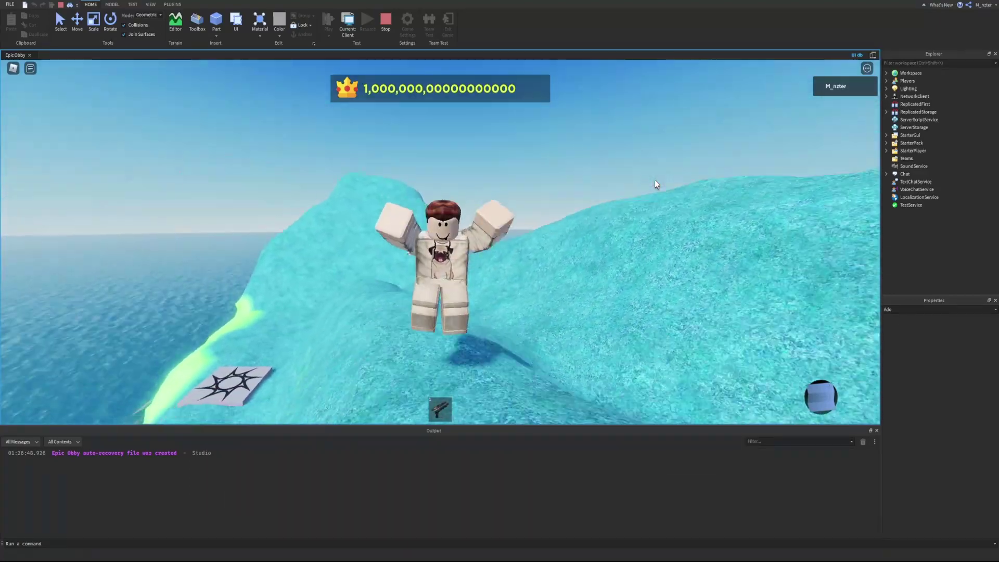